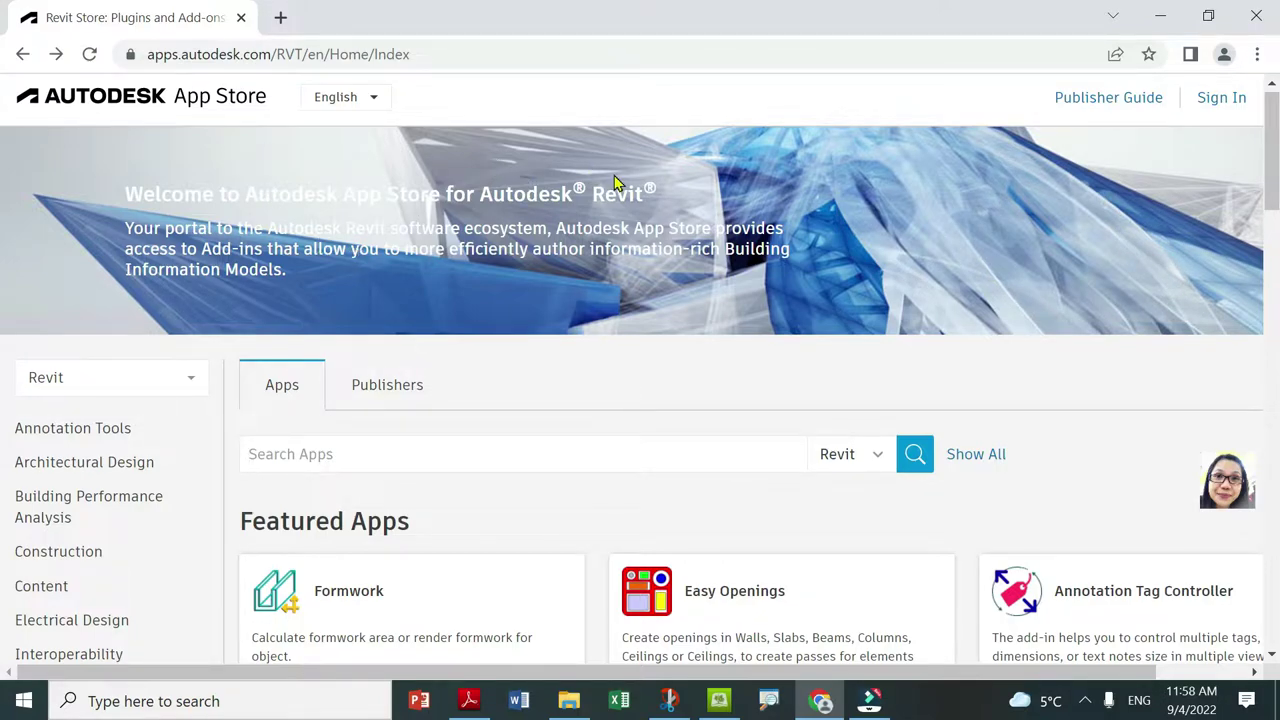
Scroll the Revit App Store home page past Featured, Most Popular and Paid Apps.
scroll(647, 290, down, 3)
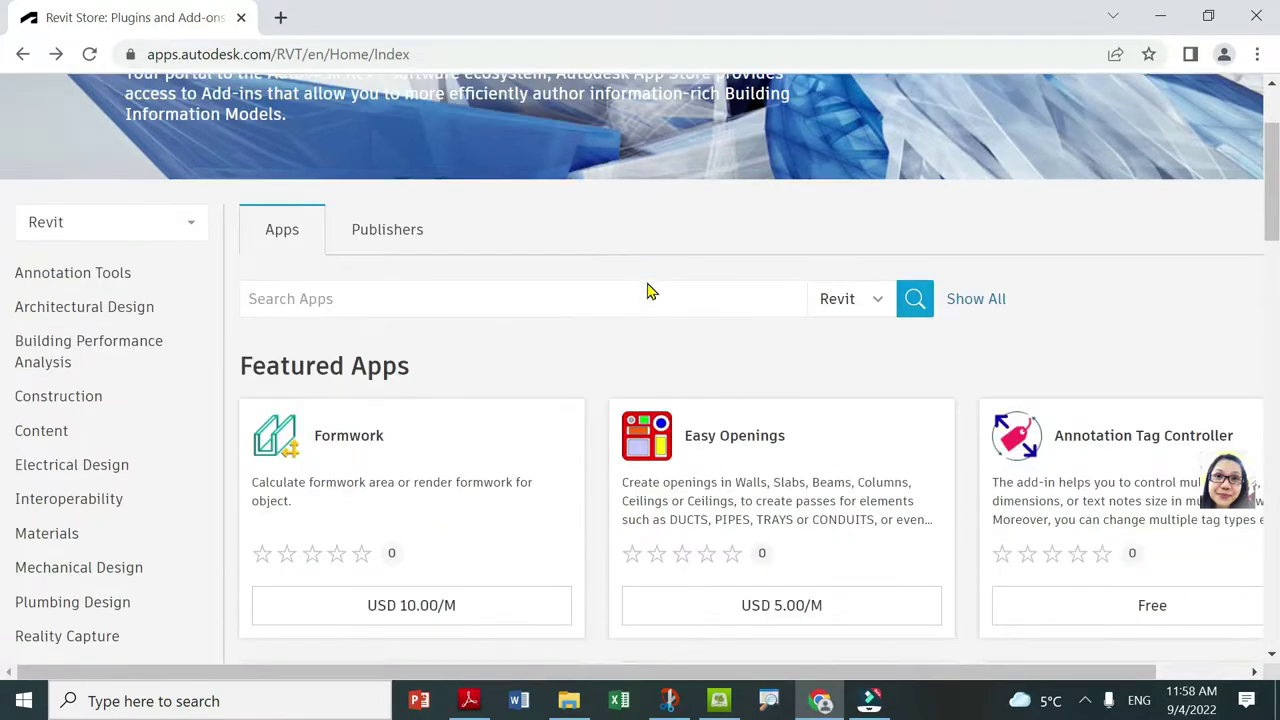
scroll(647, 290, down, 1)
scroll(647, 290, down, 2)
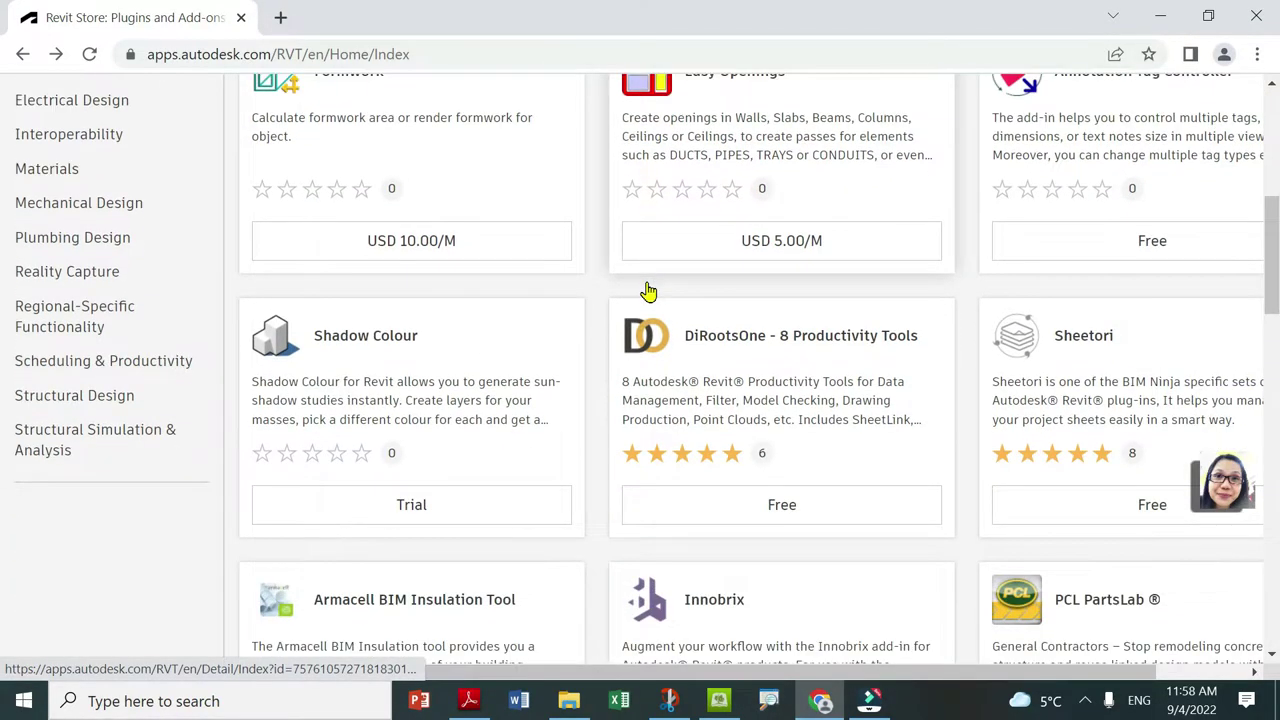
scroll(647, 290, down, 2)
scroll(647, 290, down, 2)
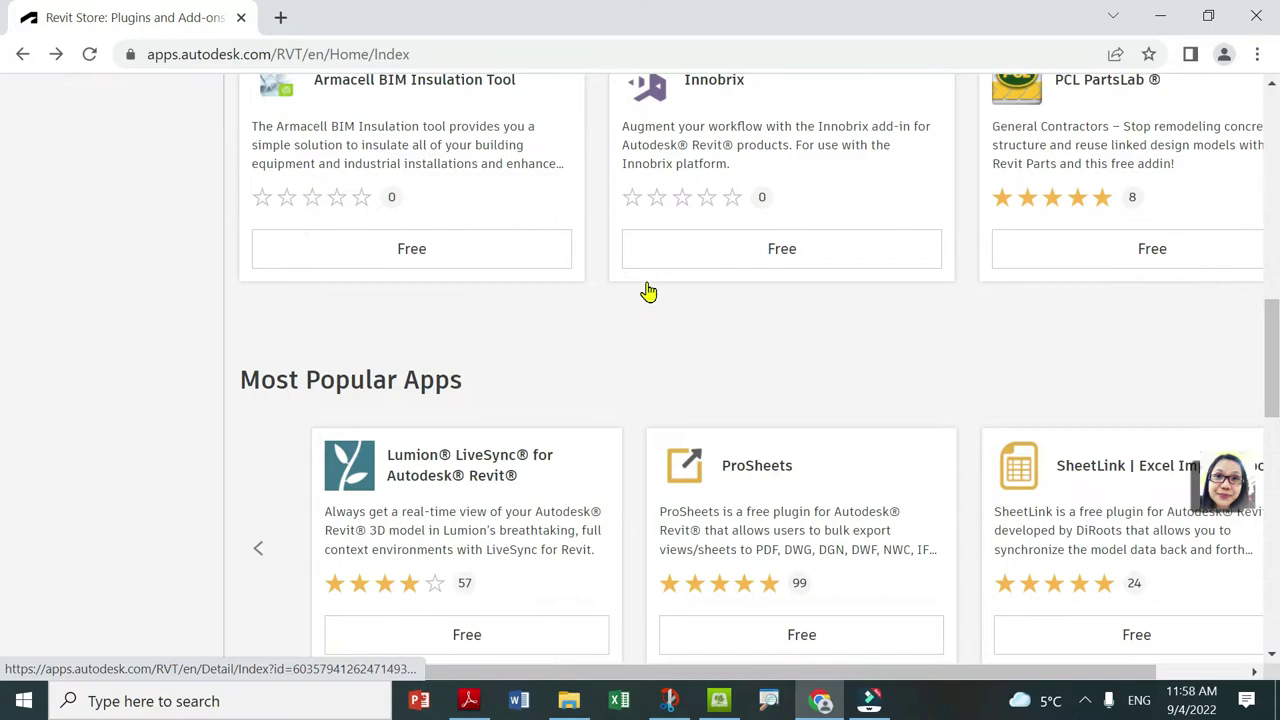
scroll(857, 314, up, 2)
scroll(864, 318, up, 2)
scroll(860, 318, up, 1)
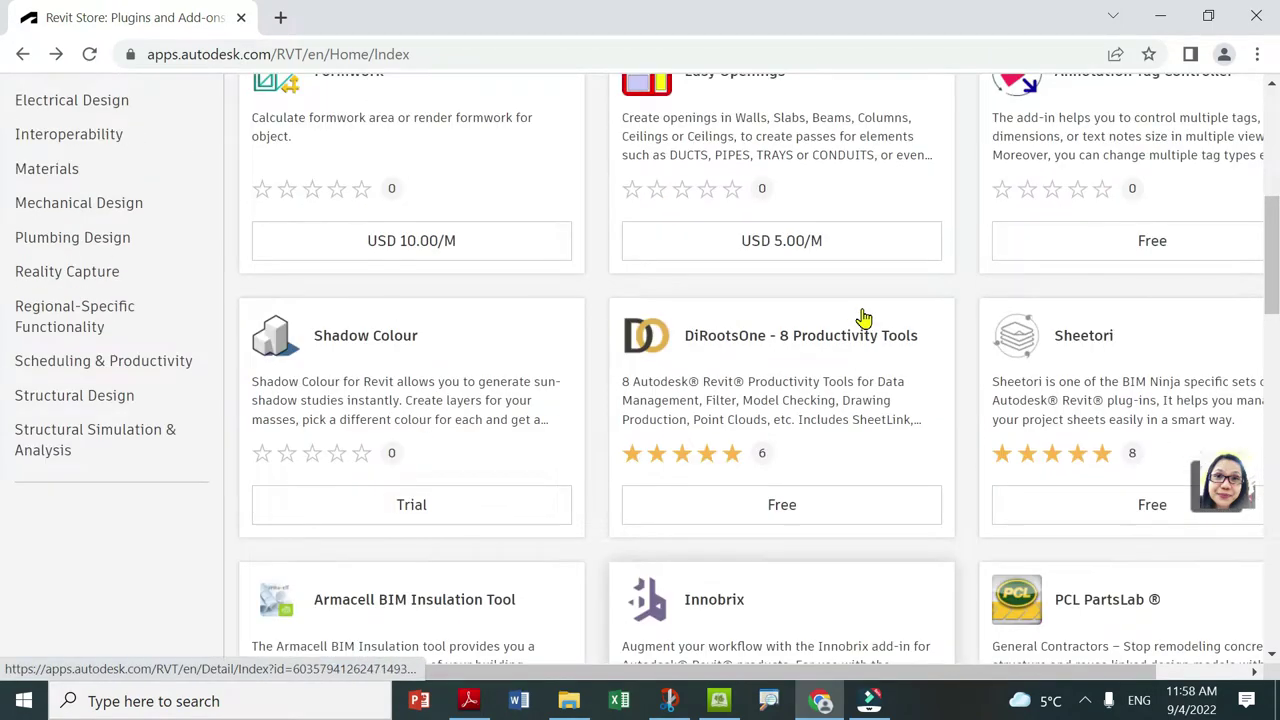
scroll(871, 289, up, 1)
scroll(872, 290, down, 4)
scroll(871, 290, down, 2)
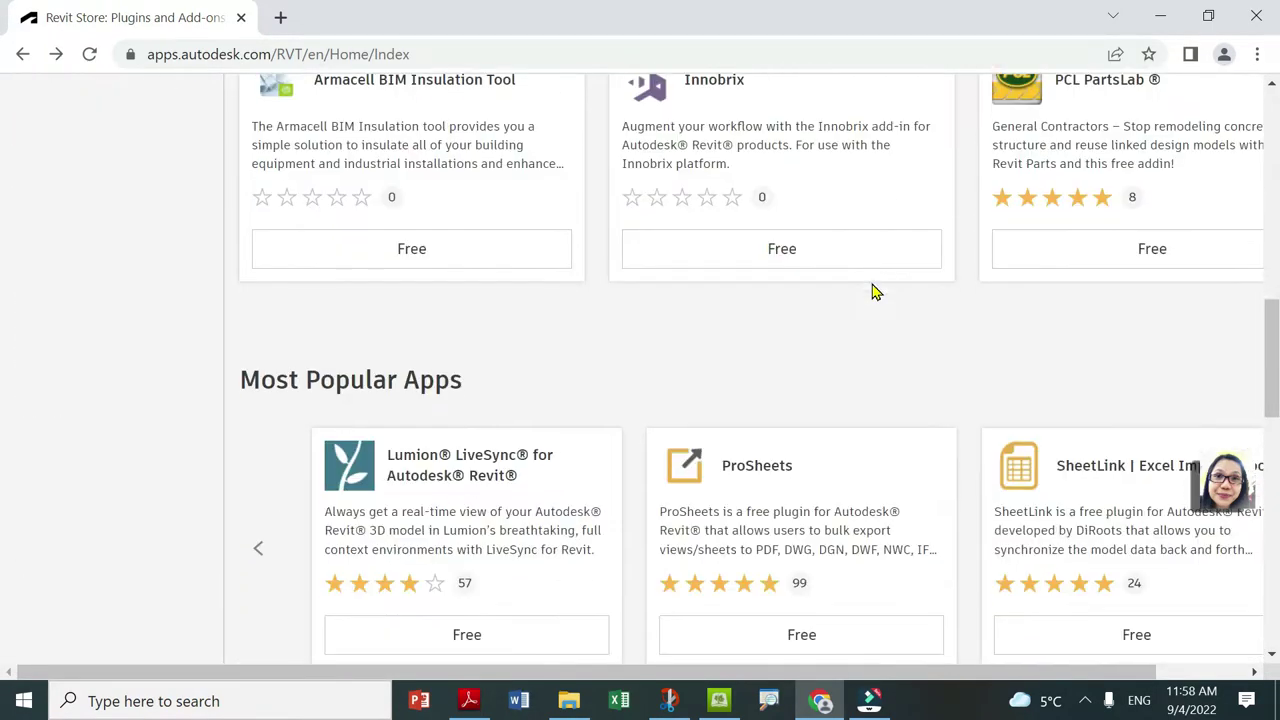
scroll(871, 290, down, 3)
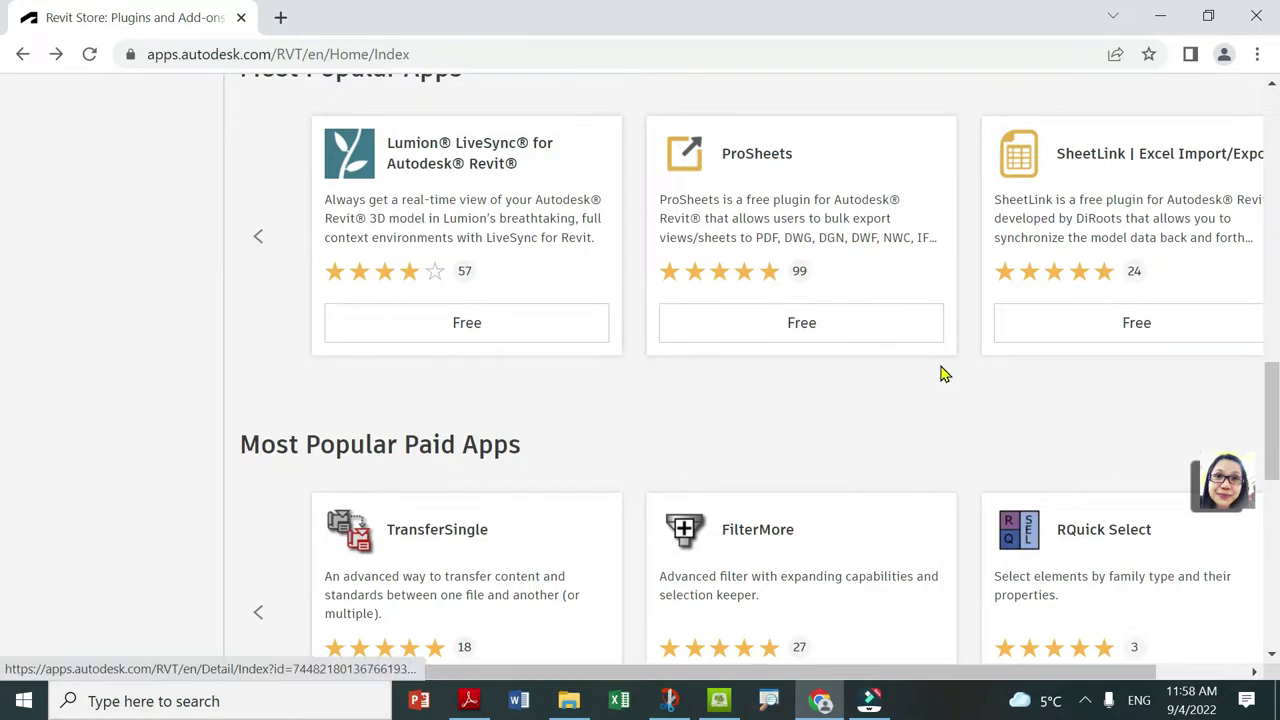
scroll(1197, 346, down, 1)
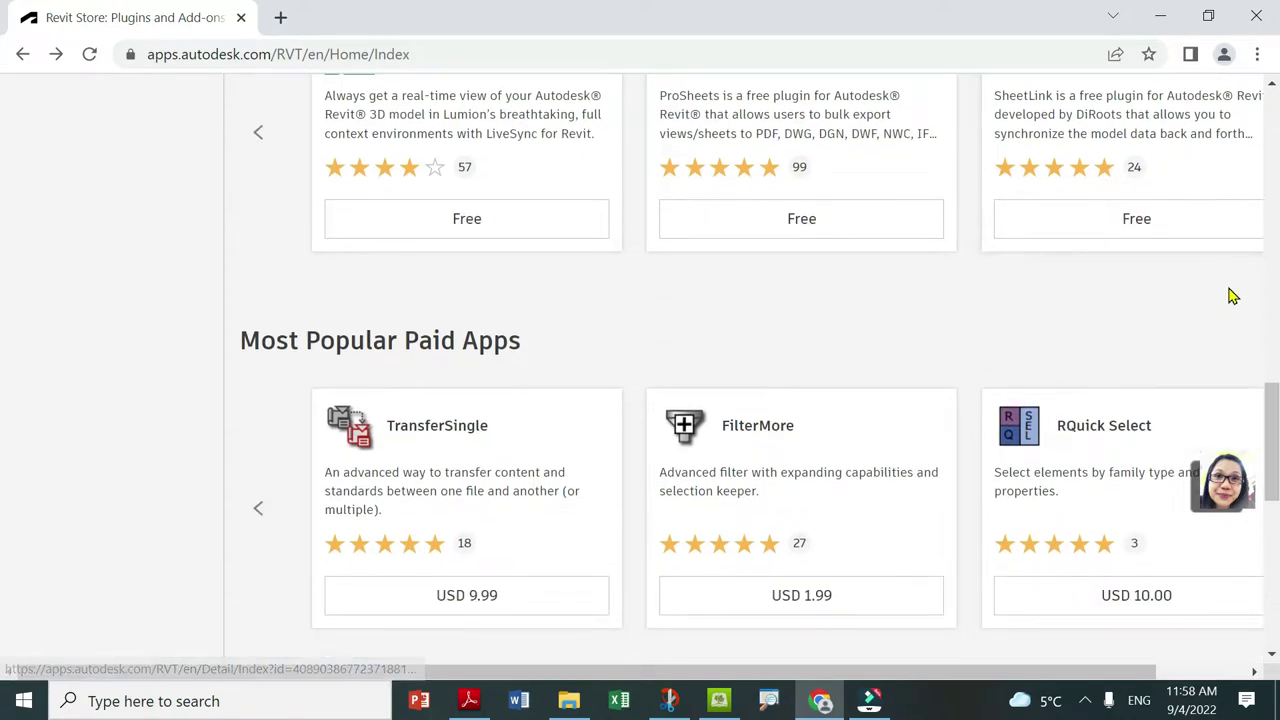
scroll(1229, 294, up, 1)
scroll(1139, 372, down, 3)
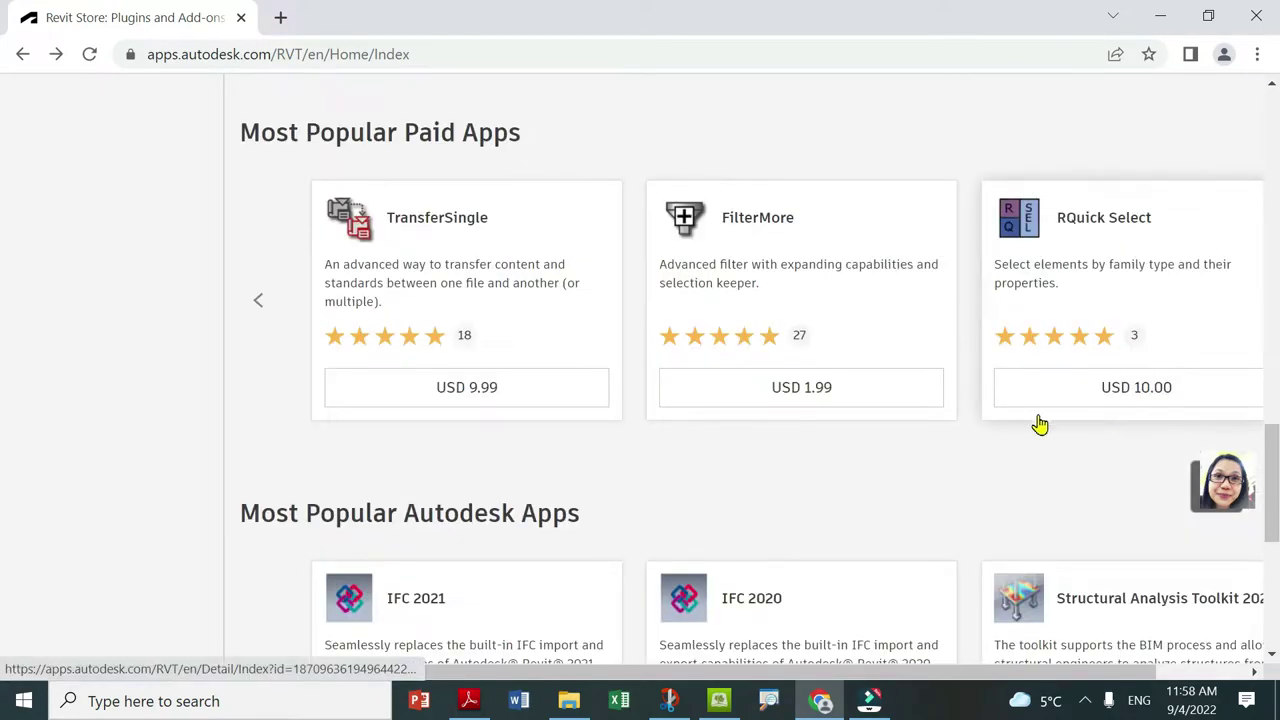
scroll(903, 435, down, 2)
scroll(906, 374, down, 3)
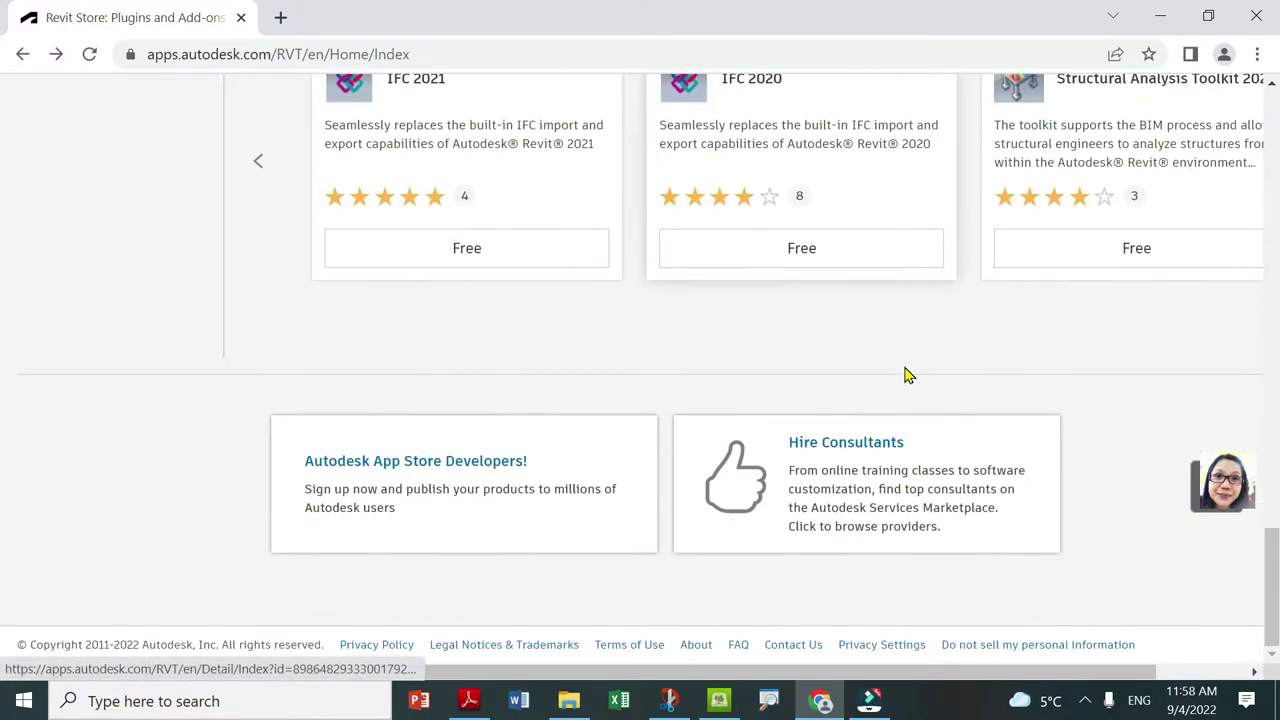
scroll(966, 380, up, 2)
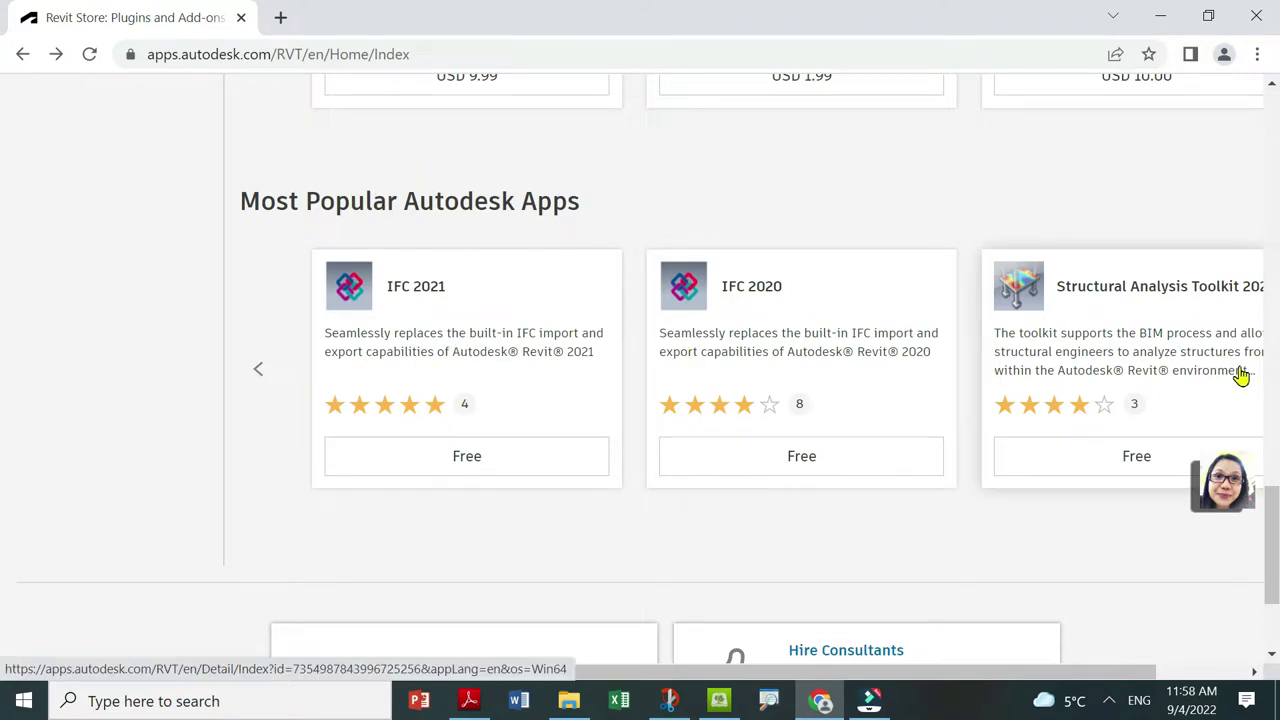
Page through the Most Popular Autodesk Apps carousel, including the IFC 2021 and IFC 2019 sets, then return to the top.
drag(983, 673, 1130, 678)
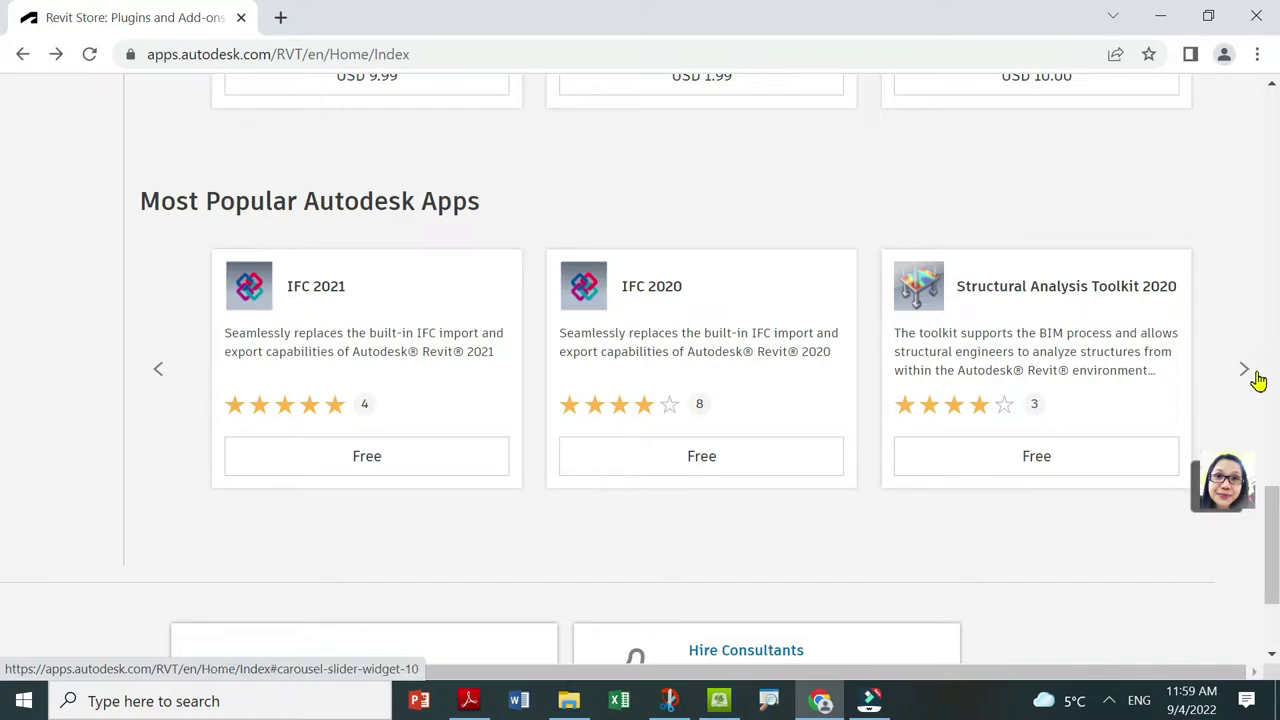
click(1240, 372)
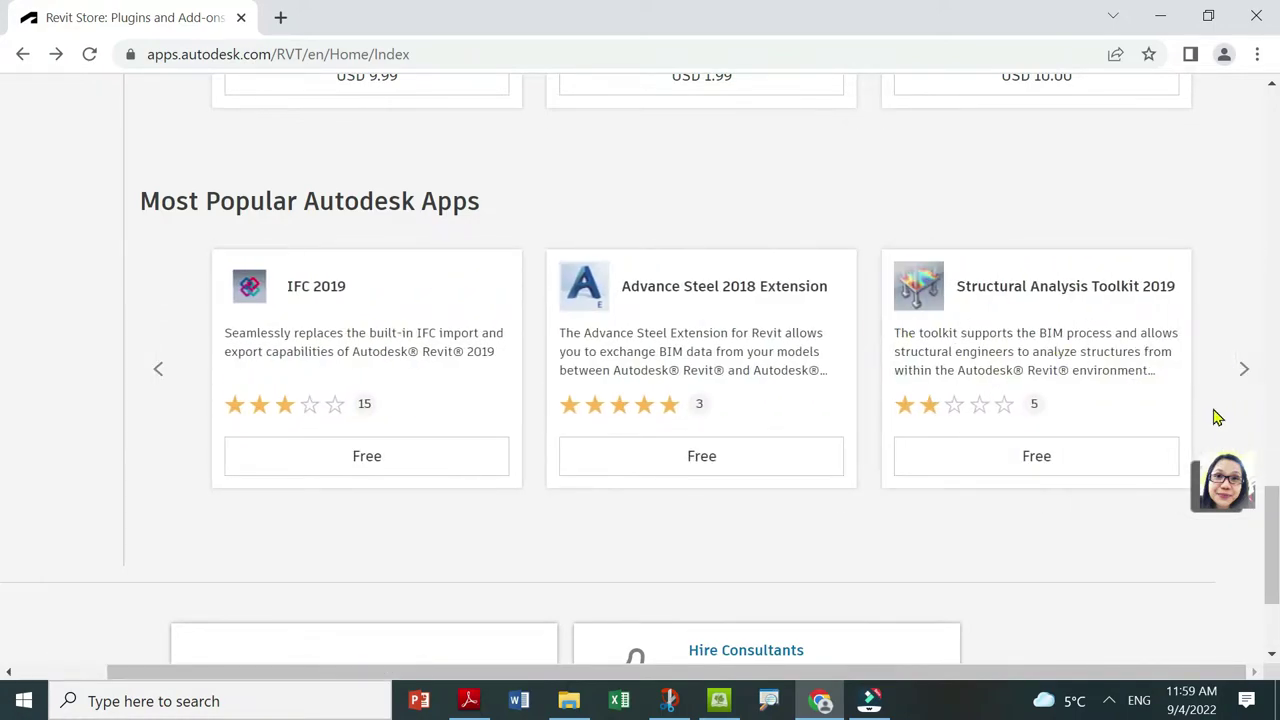
click(1240, 372)
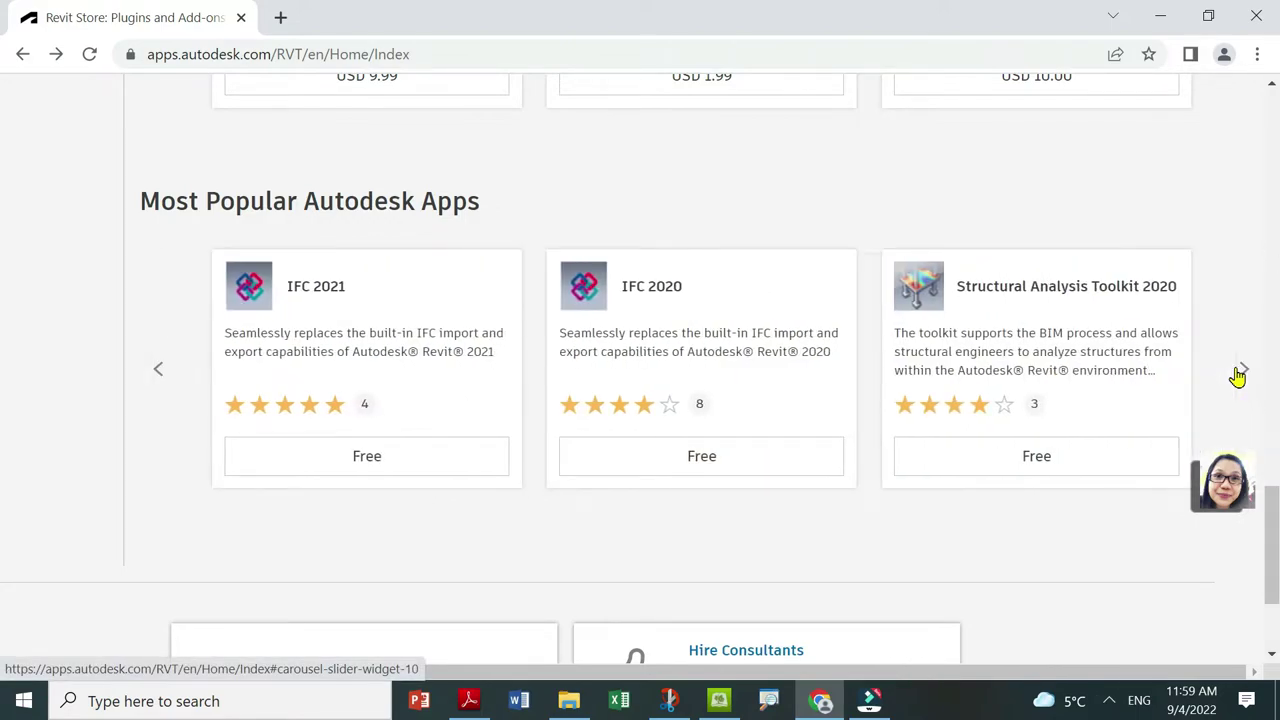
click(1240, 372)
click(1240, 372)
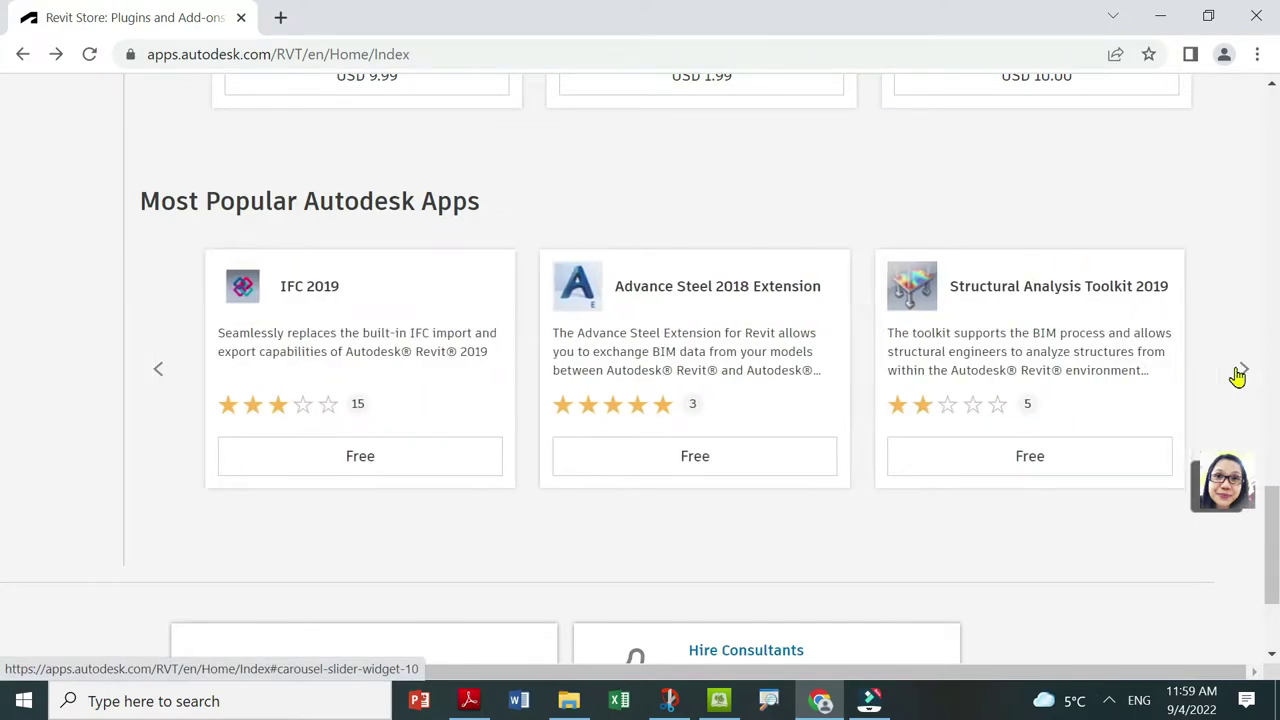
click(1238, 375)
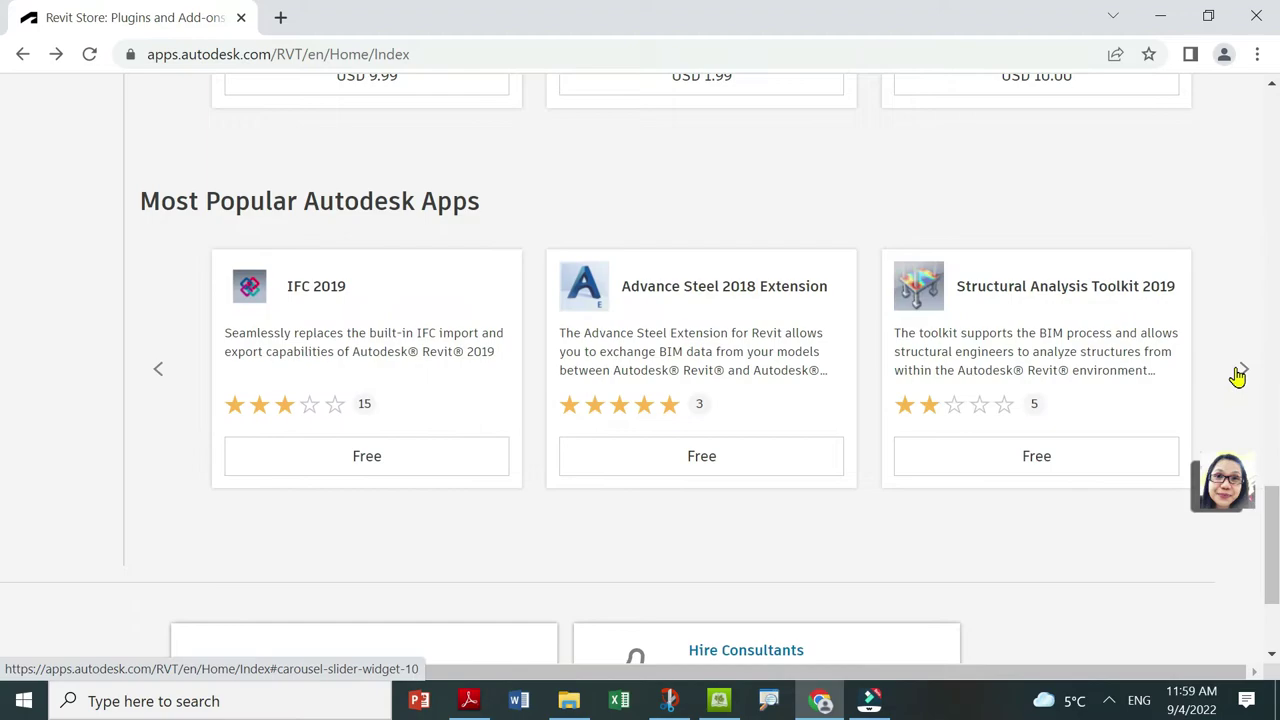
click(1238, 375)
click(1238, 375)
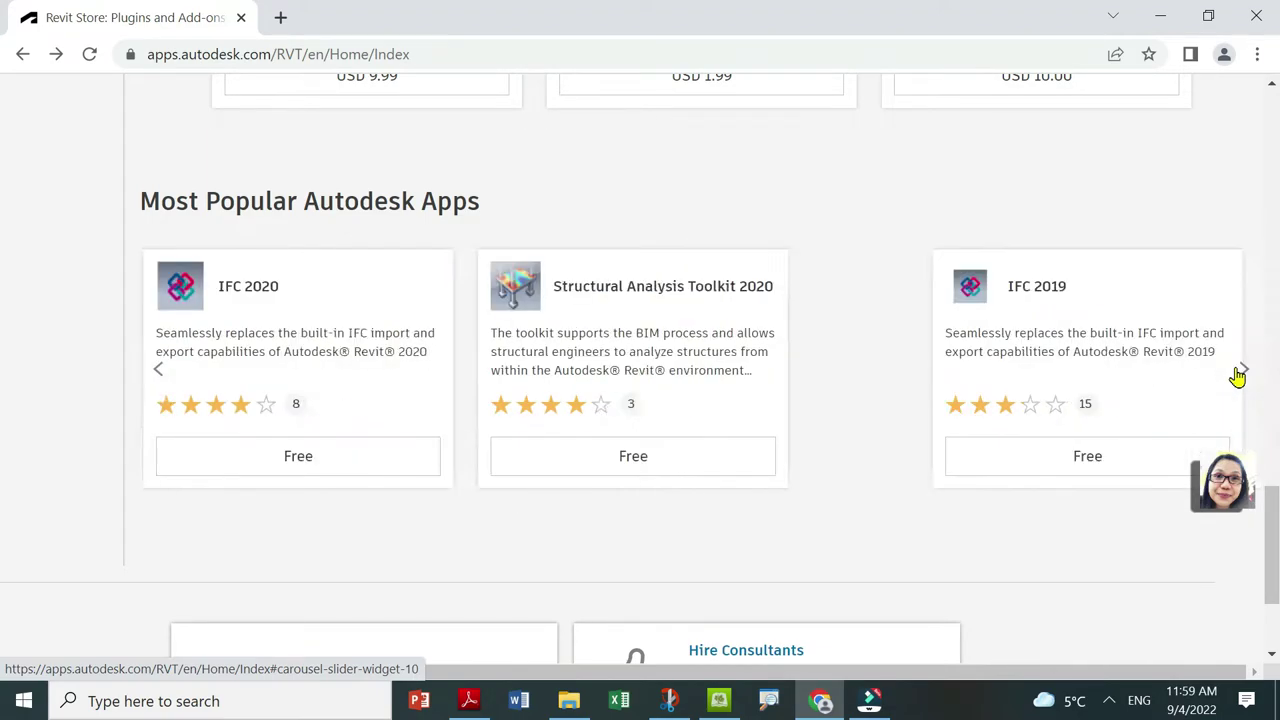
scroll(394, 191, up, 10)
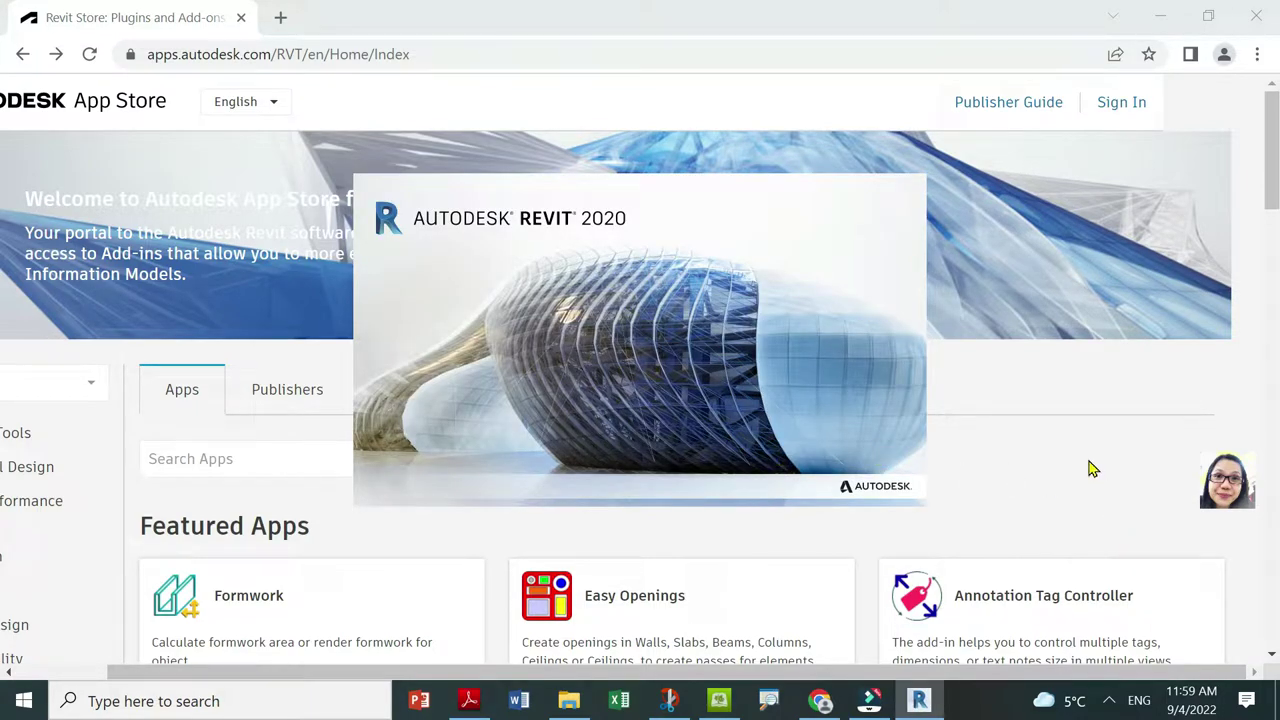
Search the App Store for 'coins' and review the two COINS apps listed.
click(201, 460)
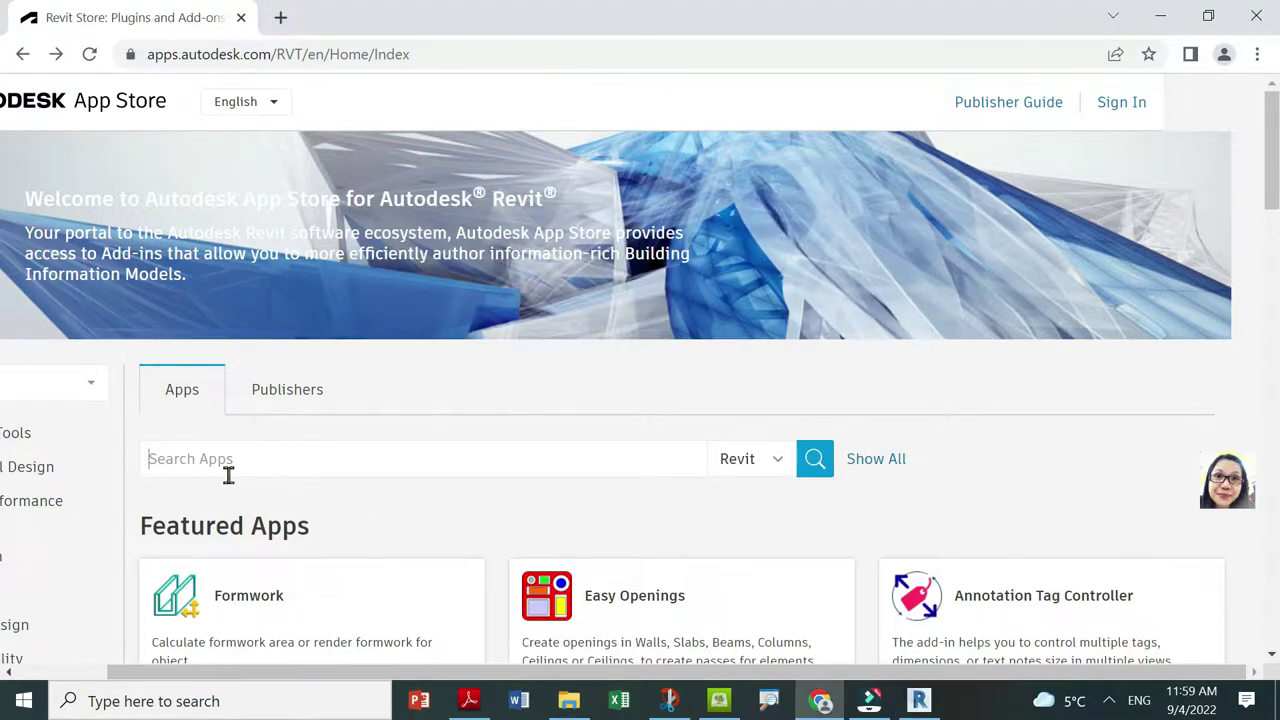
text(coins)
key(Return)
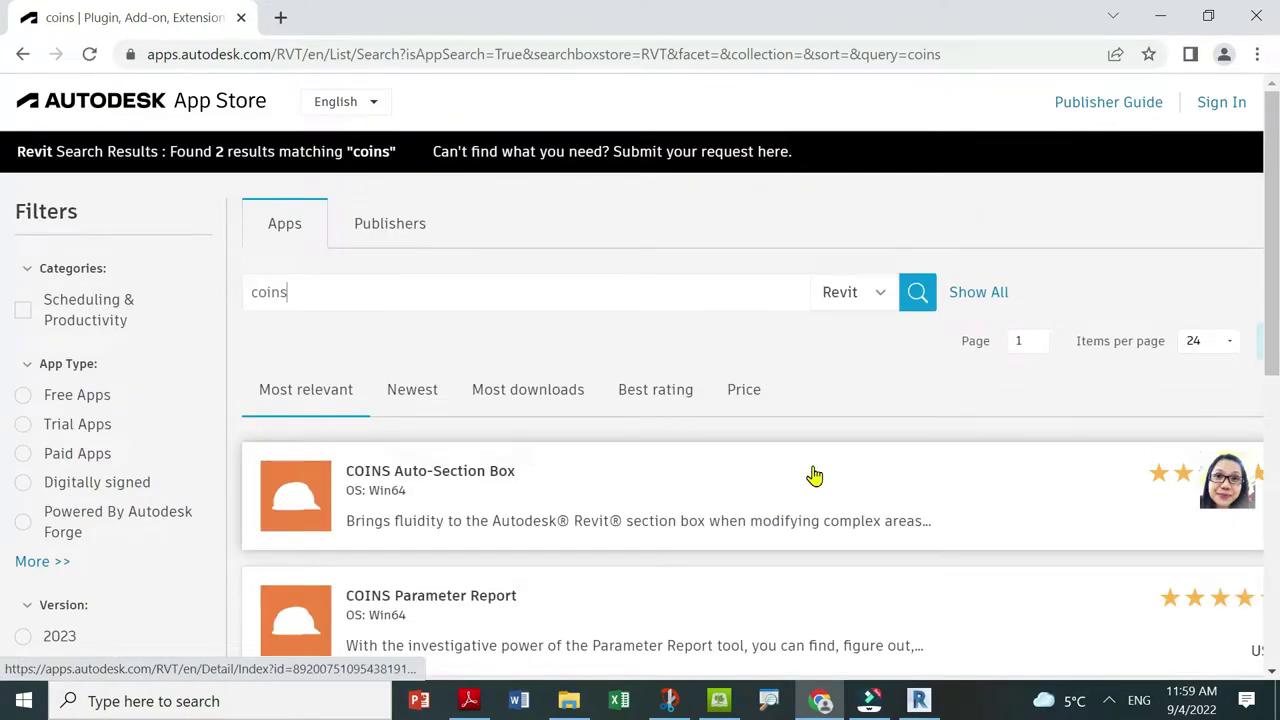
scroll(812, 477, down, 2)
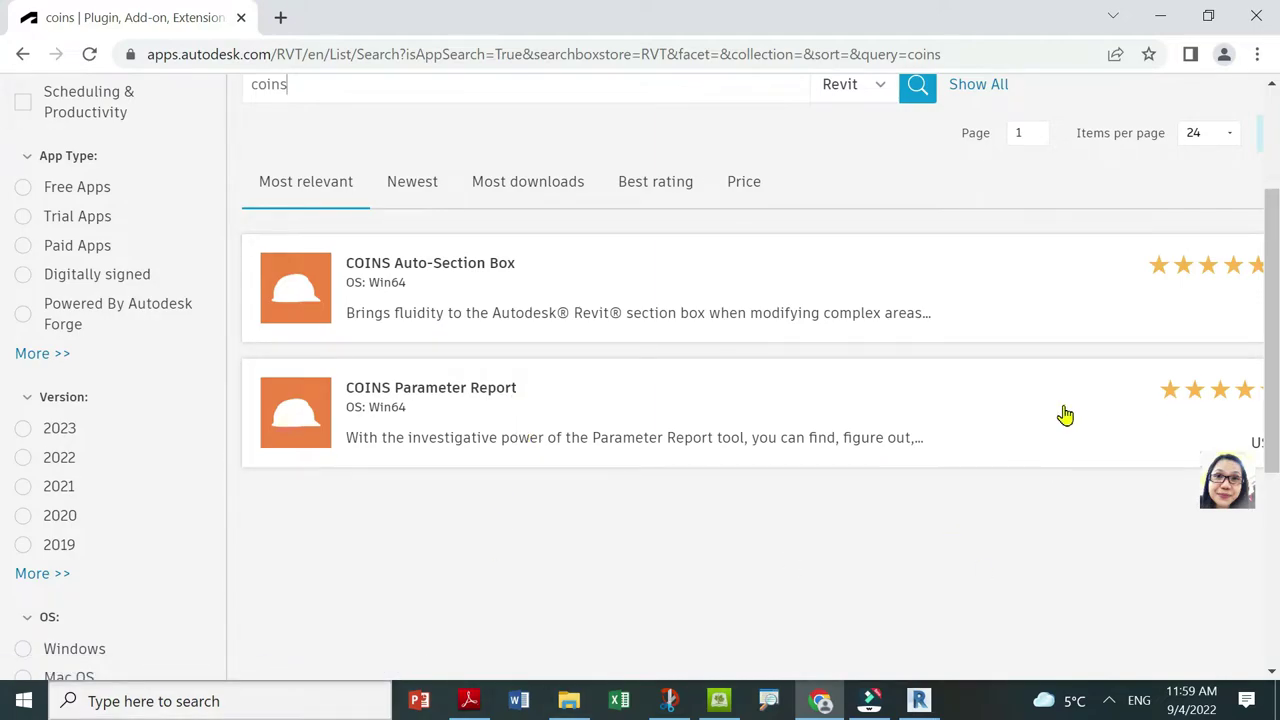
scroll(1171, 569, down, 1)
scroll(1062, 578, down, 2)
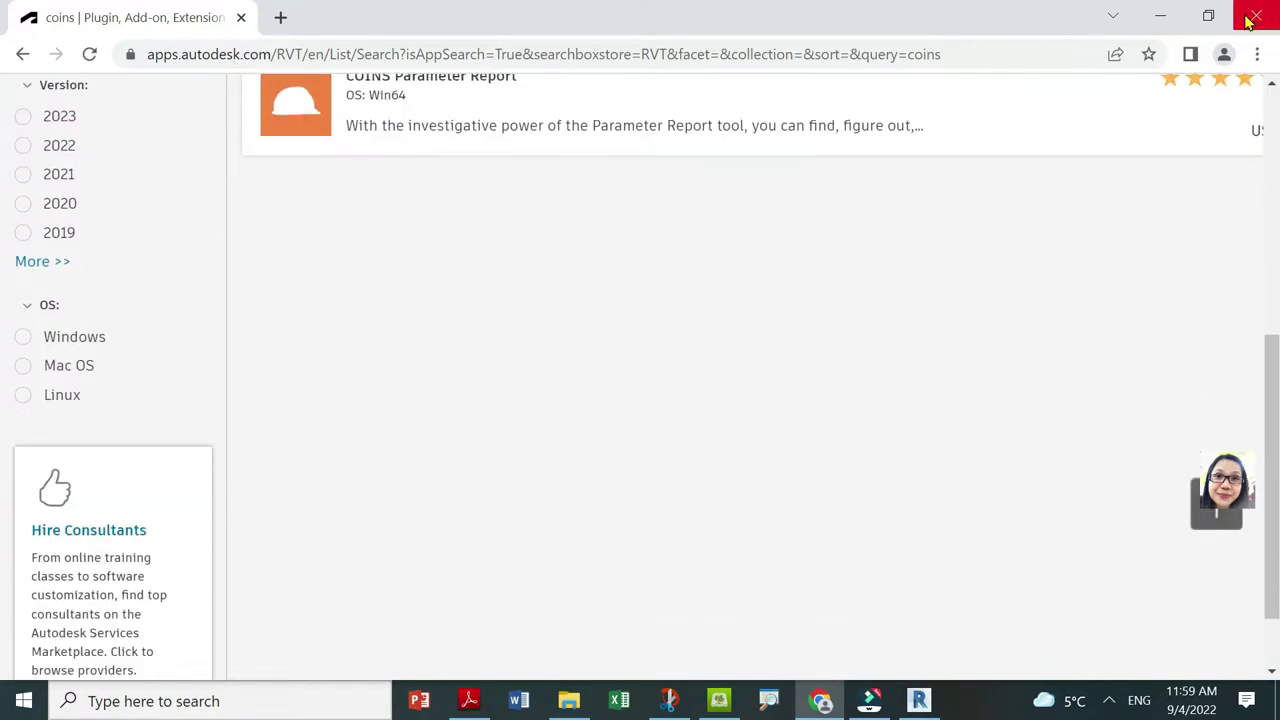
click(1208, 15)
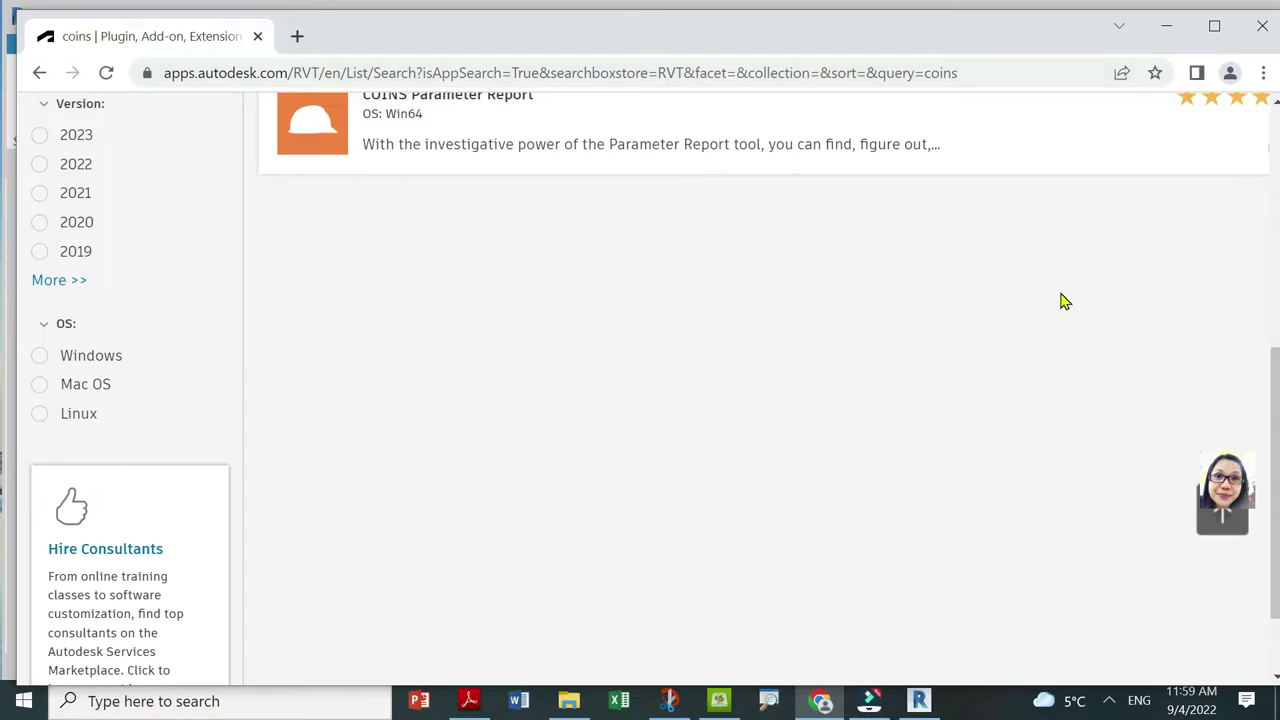
scroll(1080, 320, up, 4)
scroll(1000, 340, down, 1)
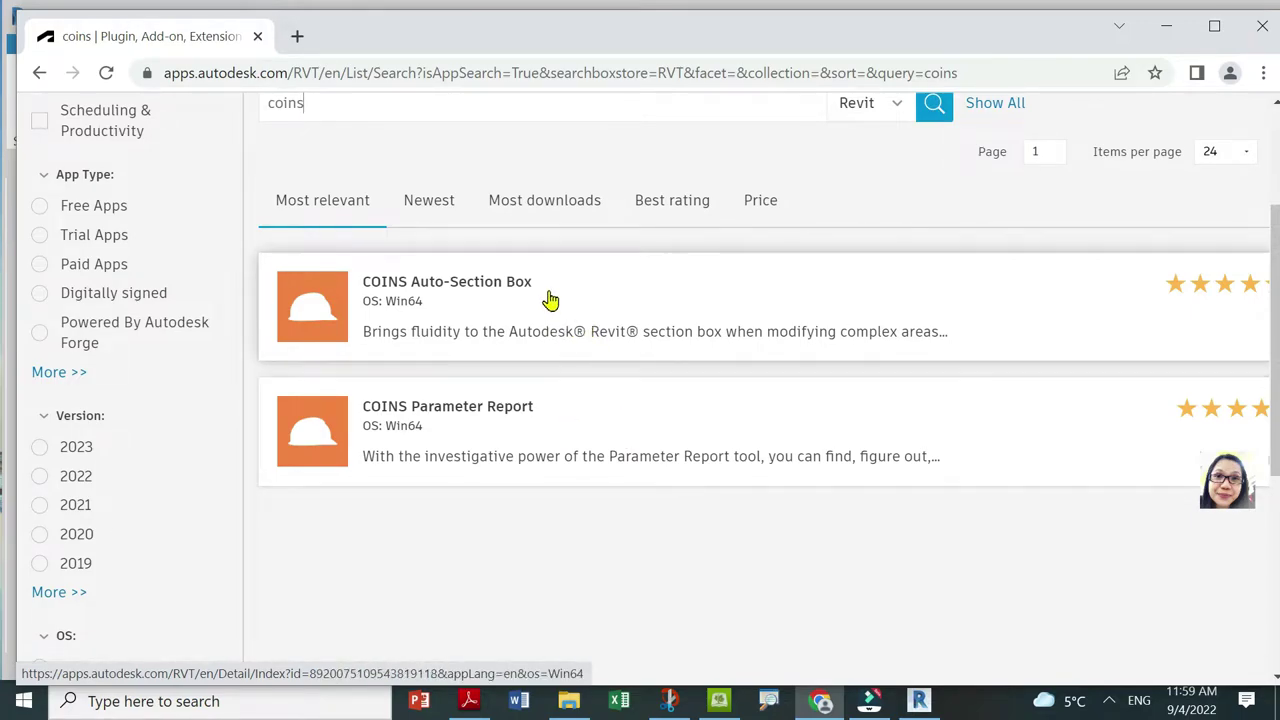
Read through the COINS Auto-Section Box details page, then minimize Chrome.
click(493, 290)
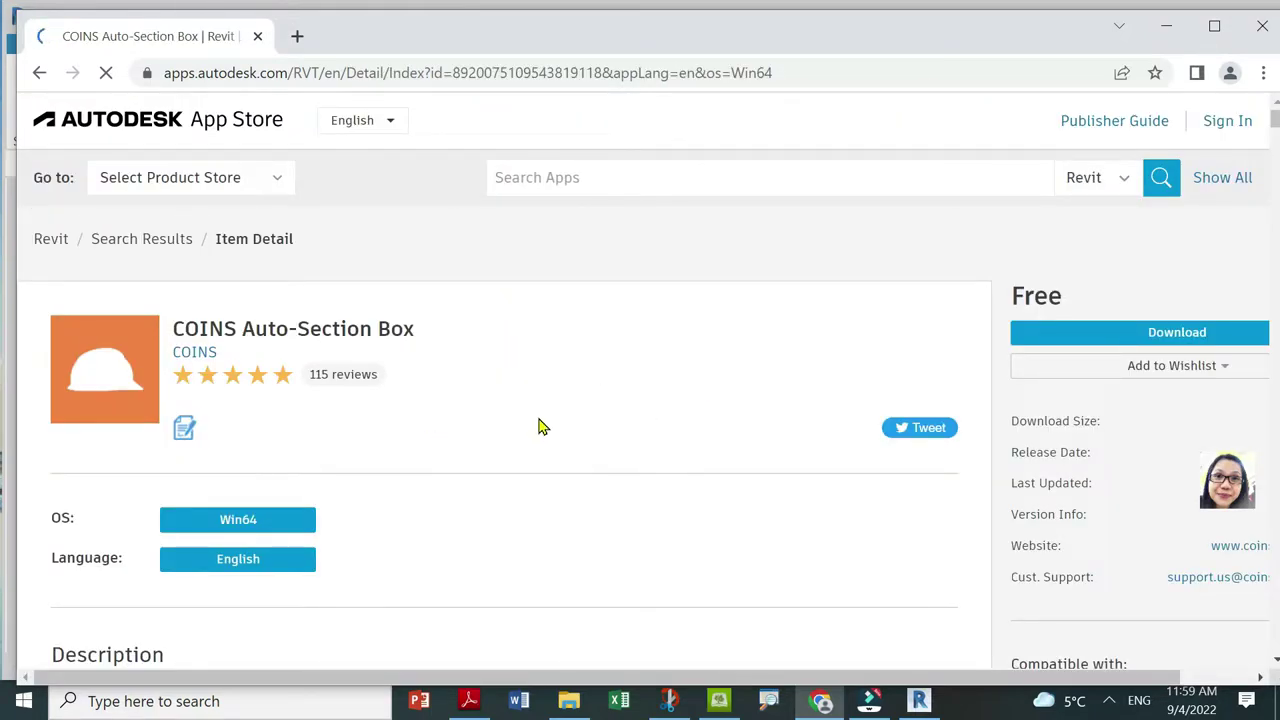
scroll(538, 427, down, 3)
scroll(538, 427, down, 1)
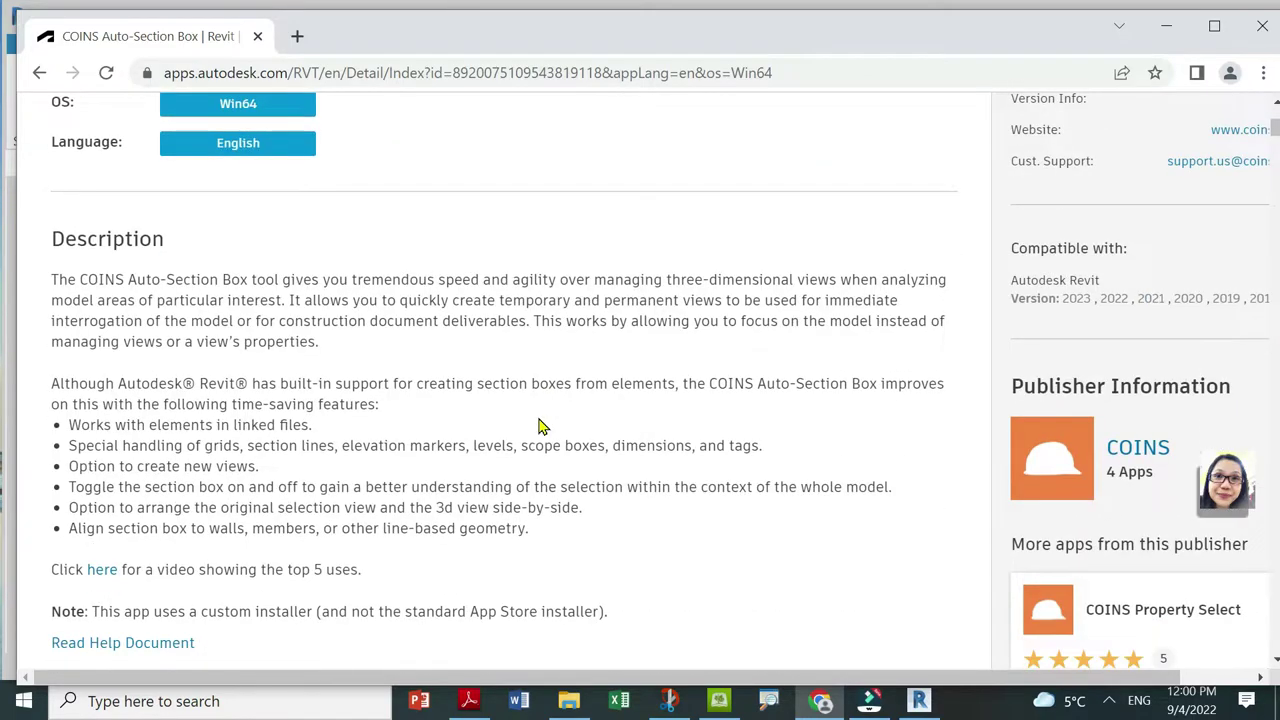
scroll(538, 427, down, 2)
scroll(538, 427, down, 1)
scroll(540, 433, down, 1)
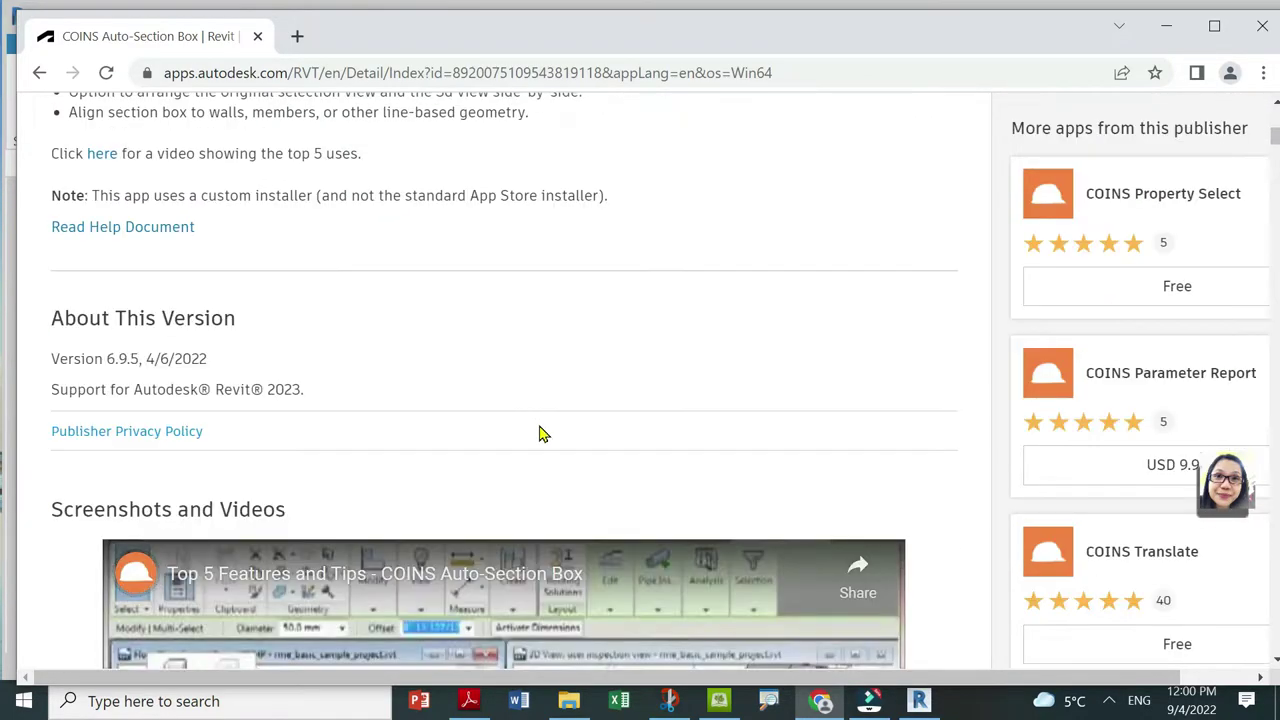
scroll(540, 433, down, 3)
scroll(545, 435, up, 7)
scroll(569, 437, up, 4)
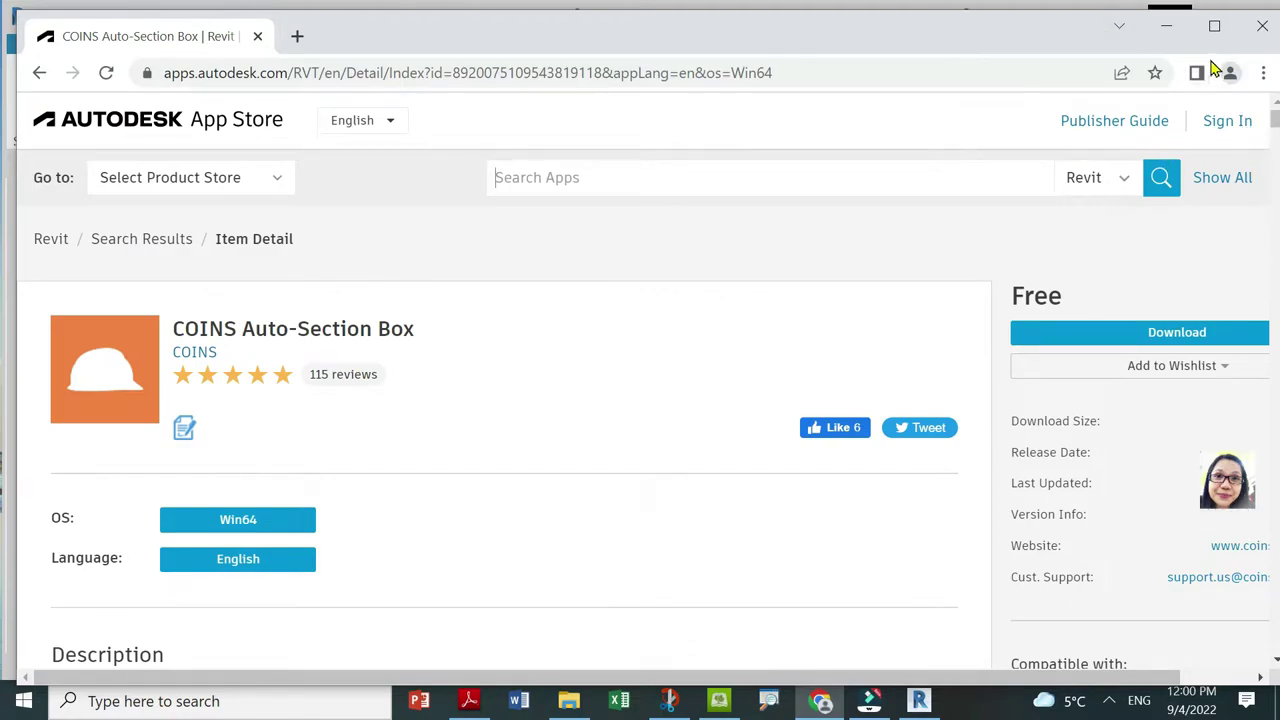
click(1176, 32)
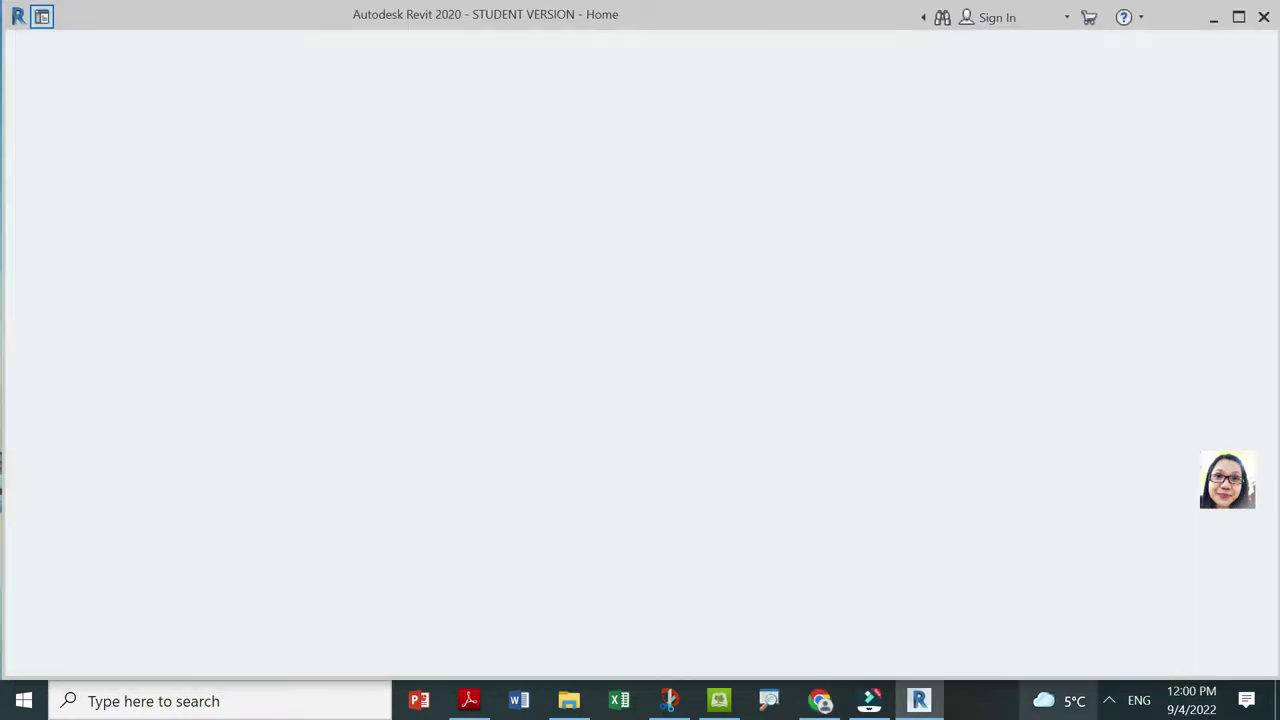
Dismiss the Windows tray and network popups, then leave Revit's Home page for the empty workspace.
click(1108, 700)
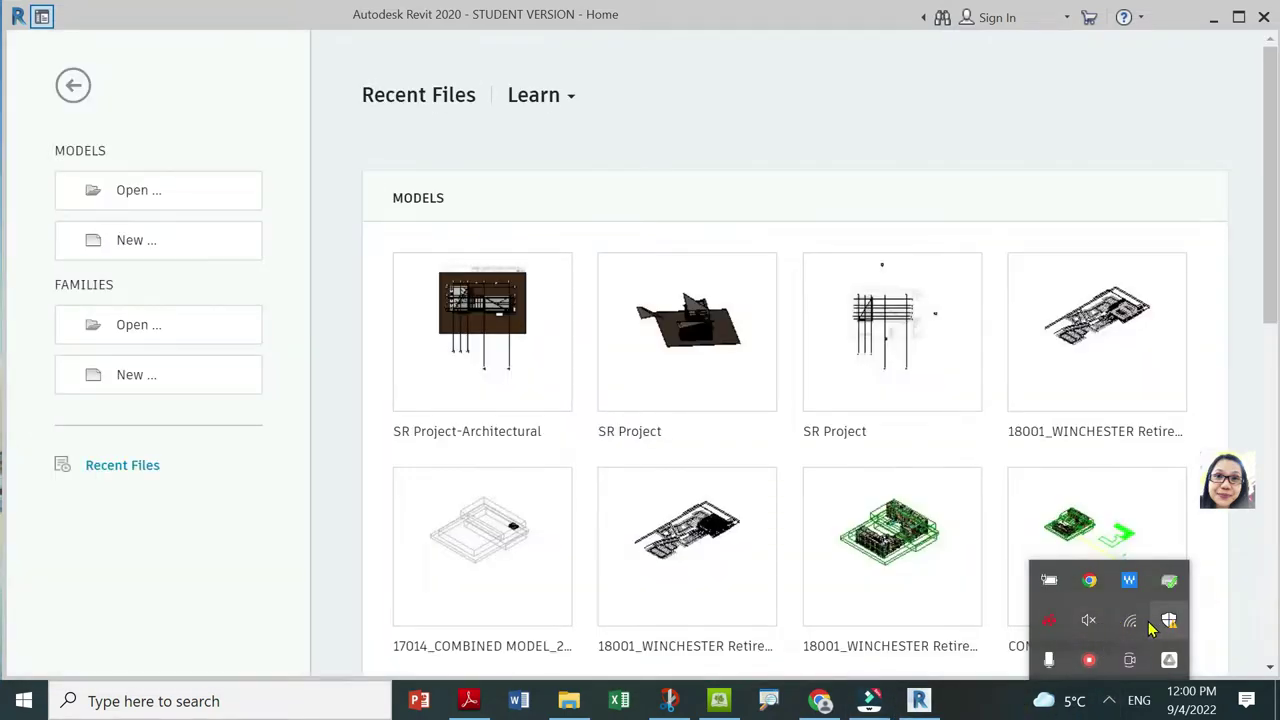
click(1130, 622)
click(866, 116)
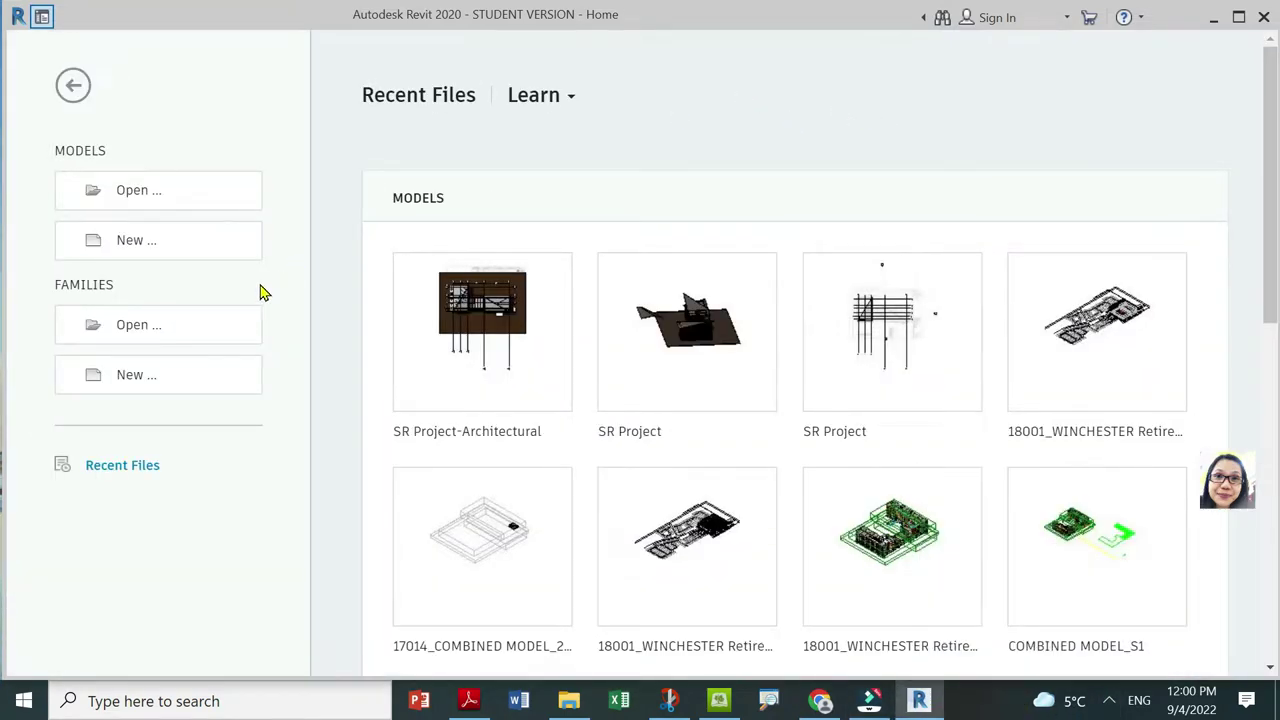
click(72, 87)
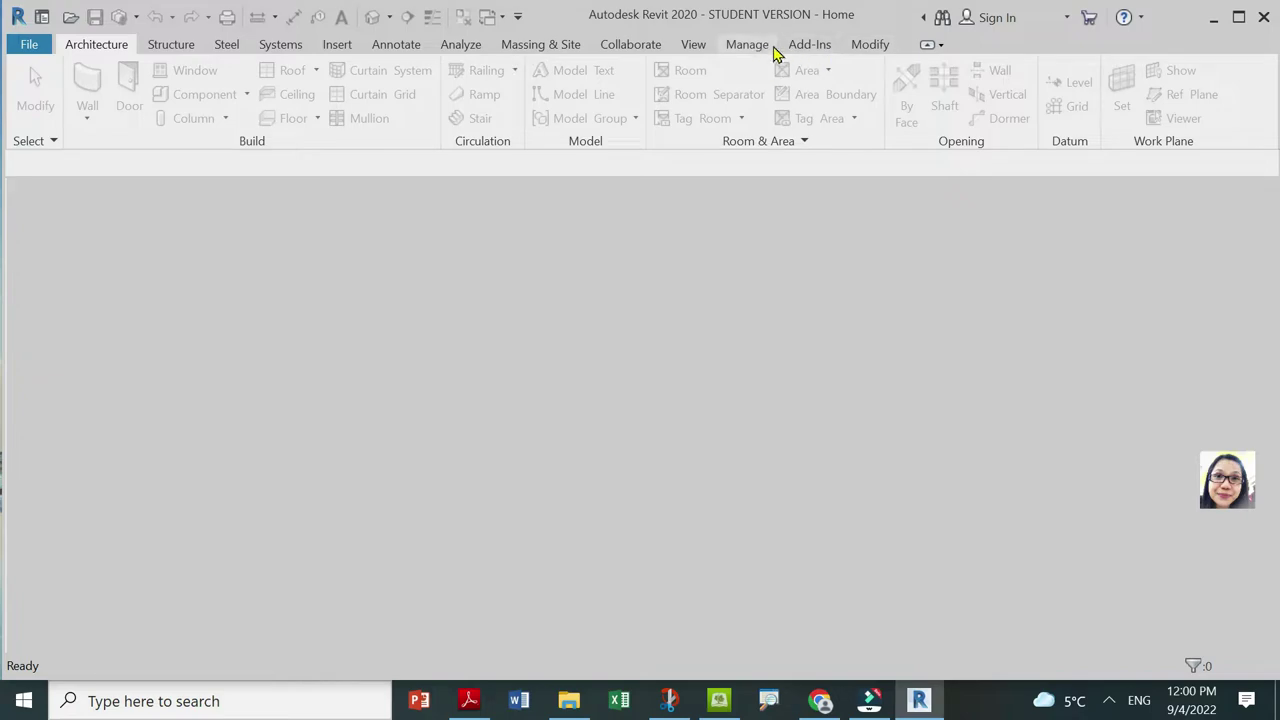
Look over the Add-Ins and Manage ribbon tabs, then bring up the File menu's Open choices.
click(806, 47)
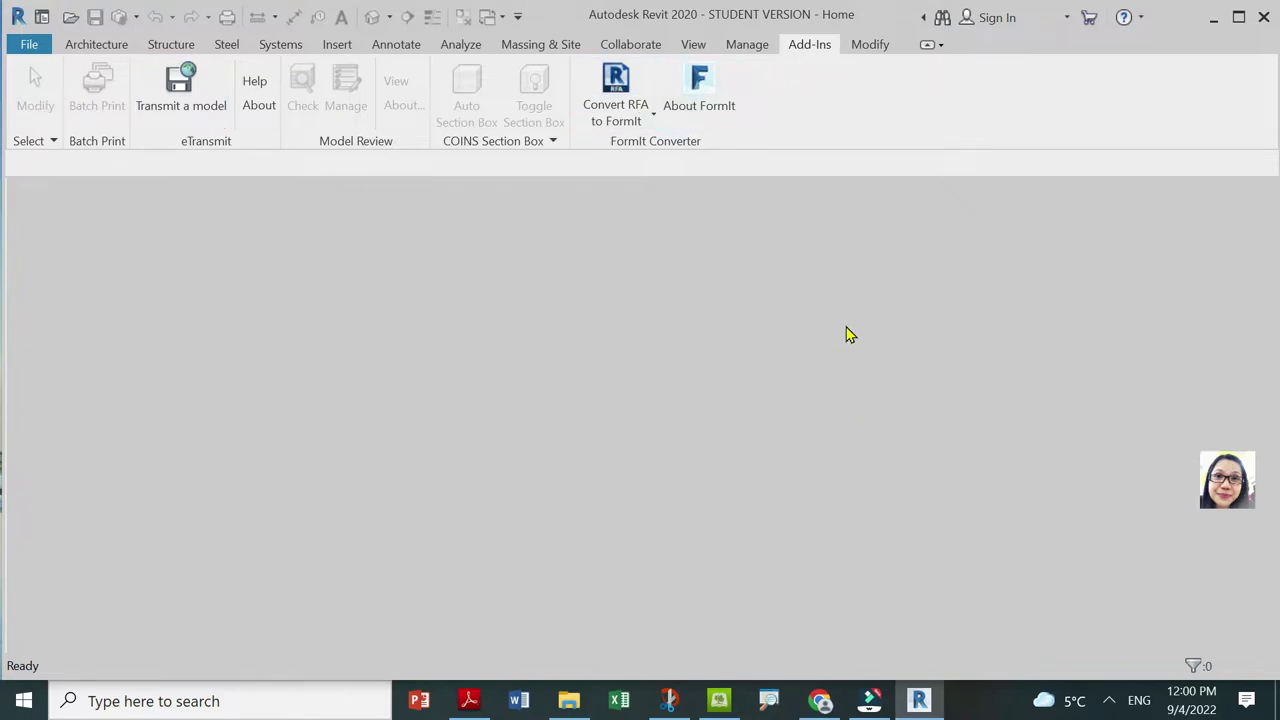
click(747, 52)
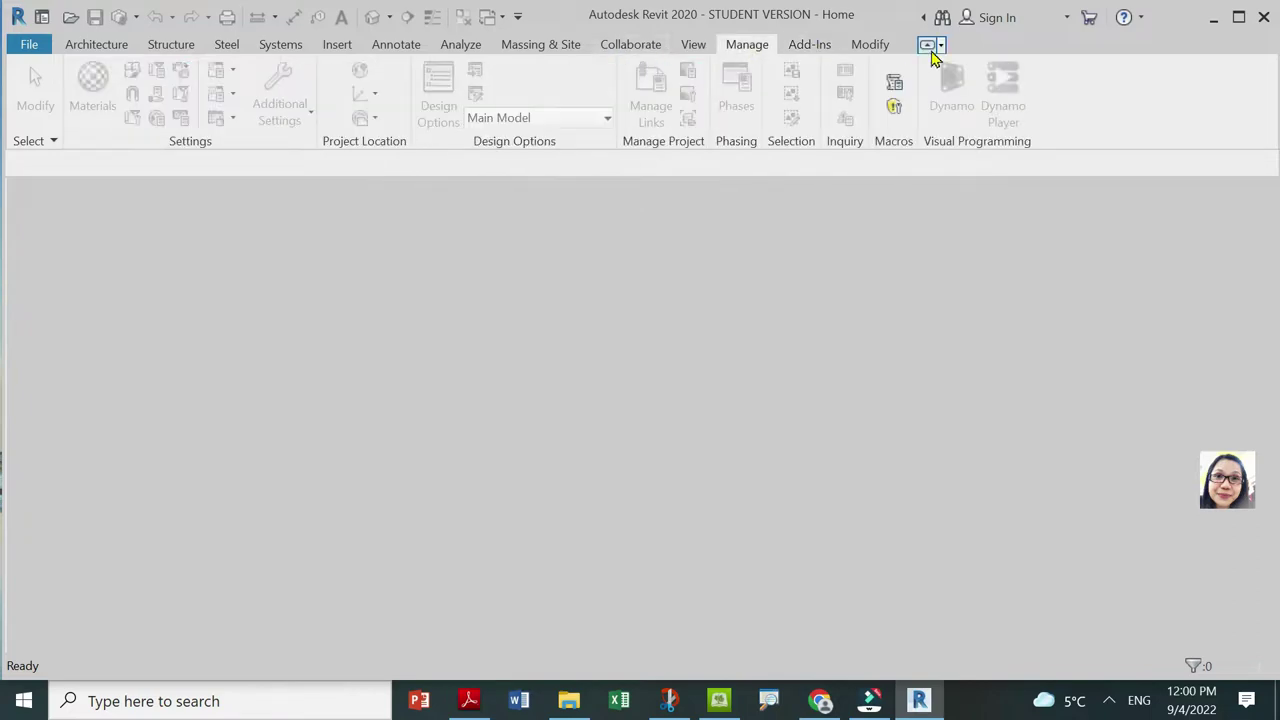
click(822, 50)
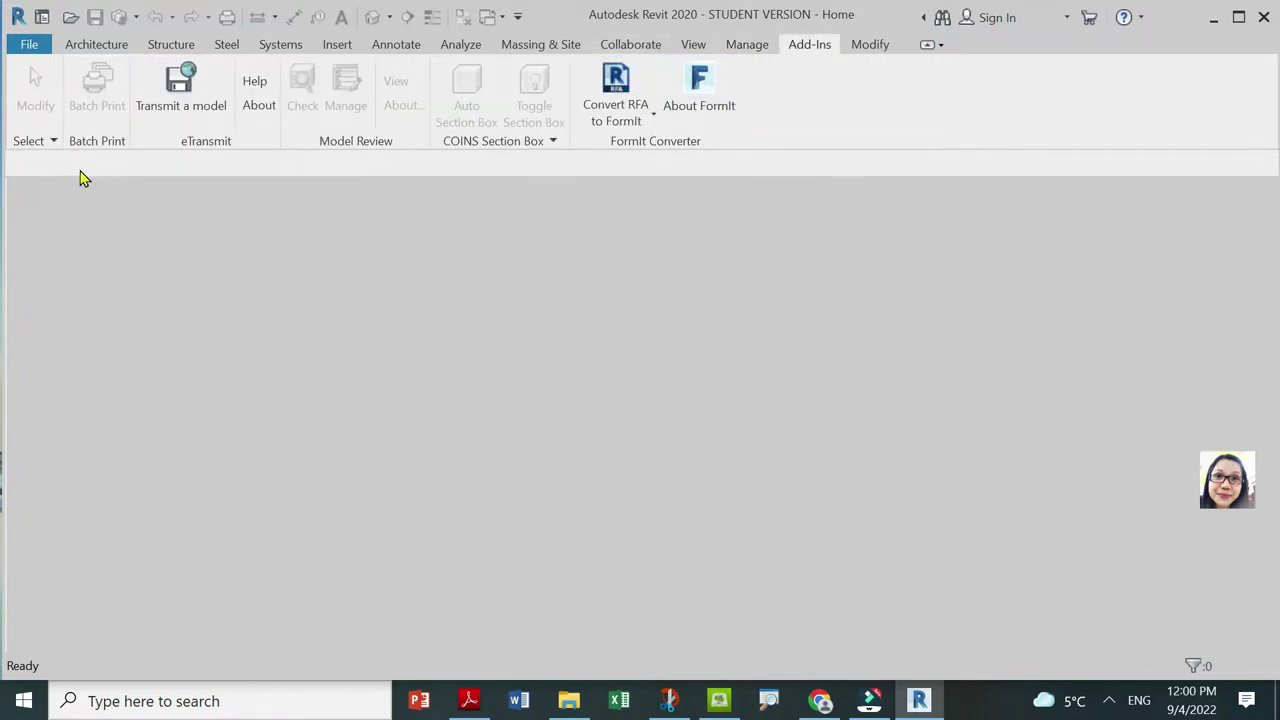
click(27, 47)
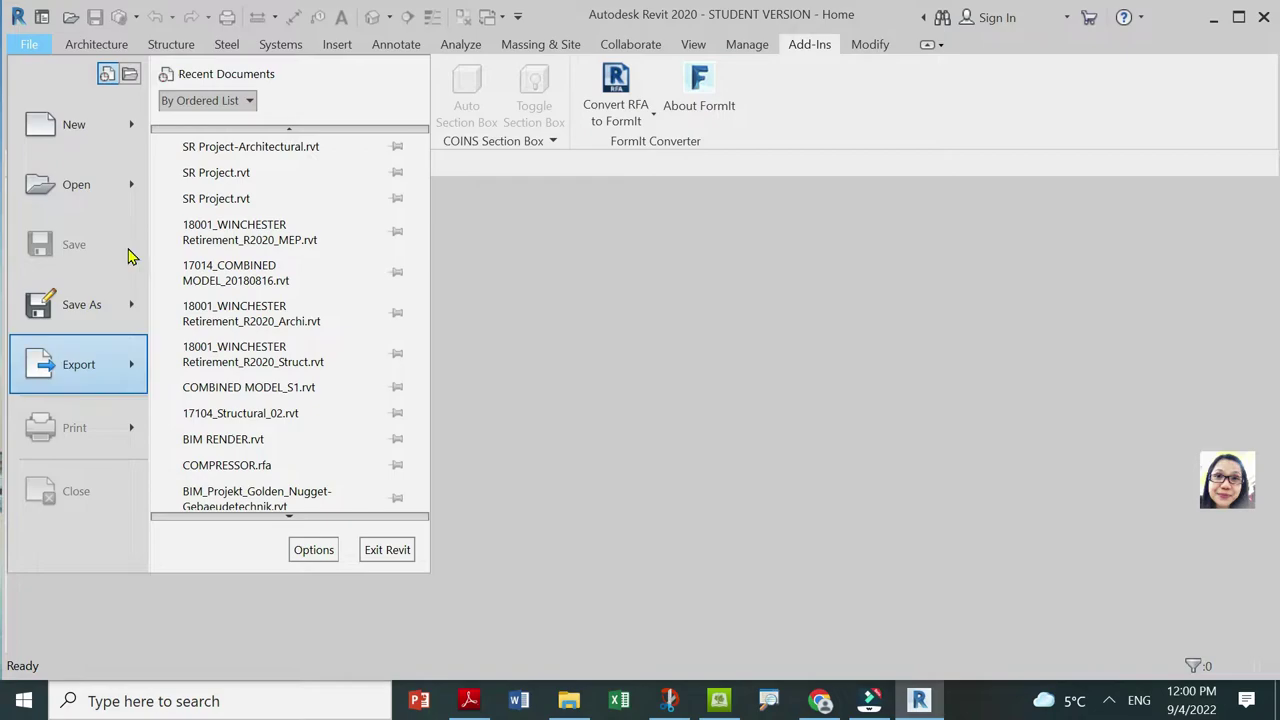
mouse_move(76, 184)
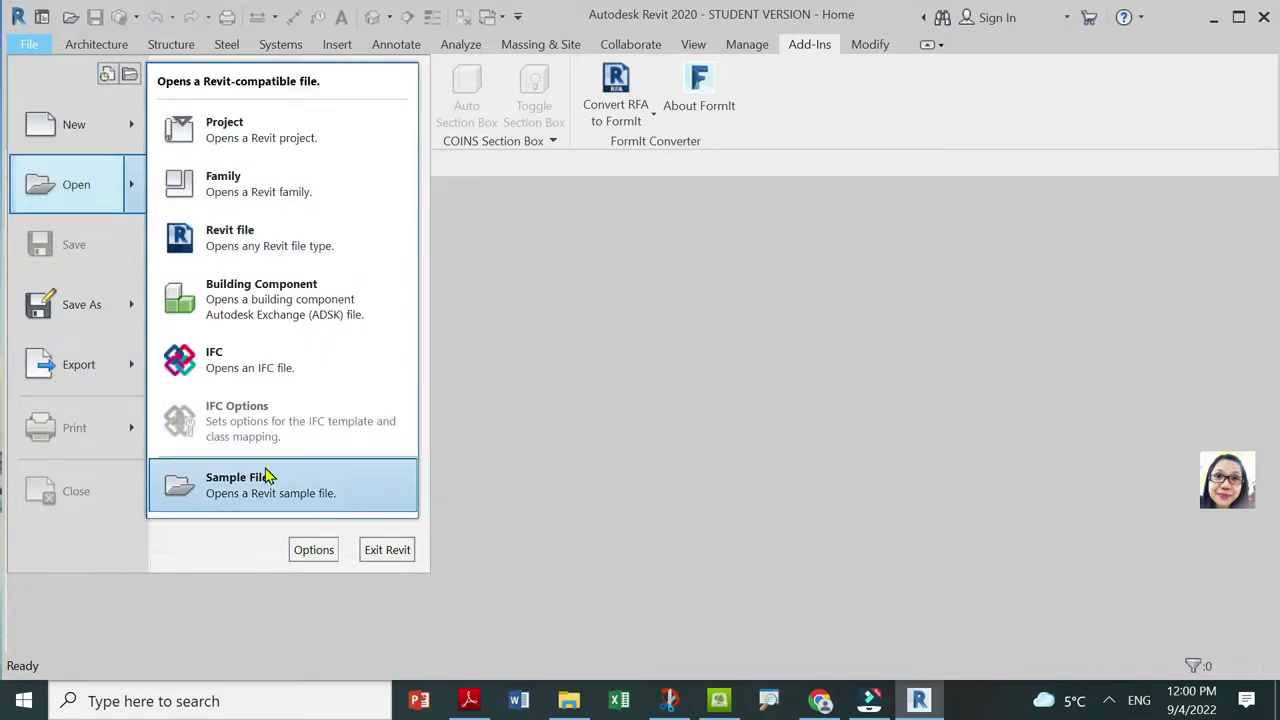
Open Commercial_Sample_Project.rvt from the Sample Files, then minimize the App Store browser.
click(255, 487)
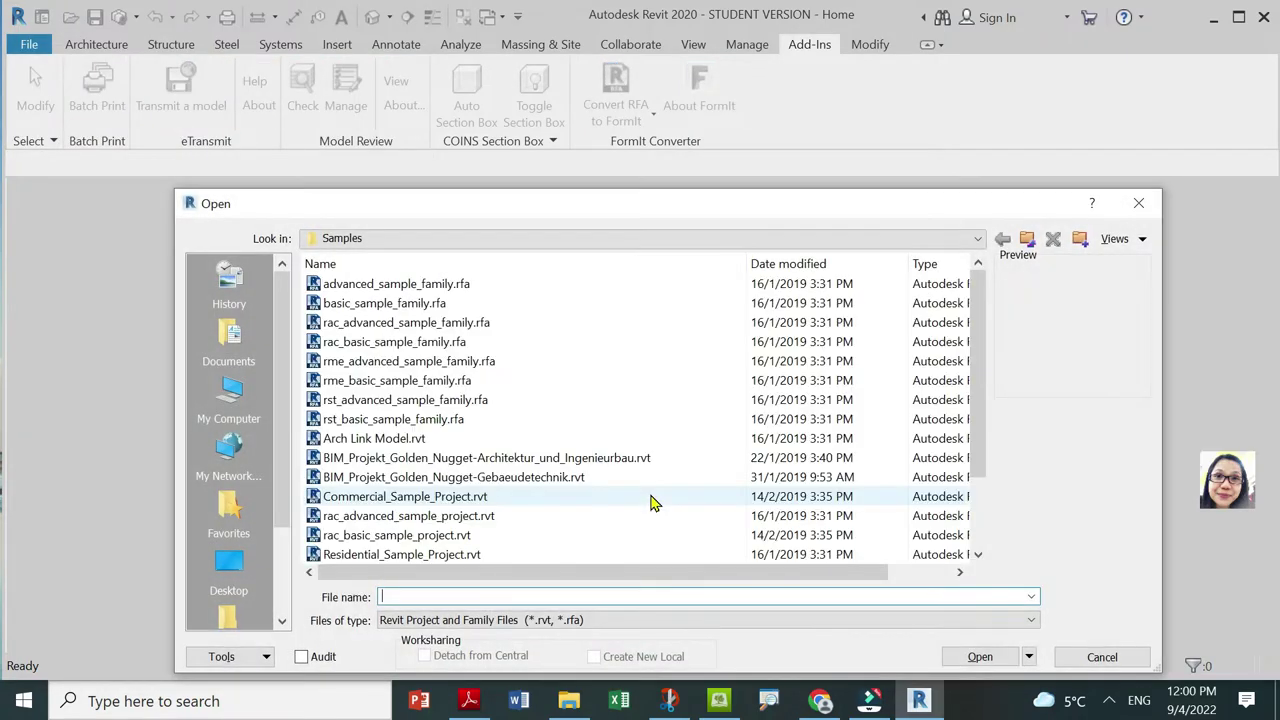
click(490, 497)
click(978, 657)
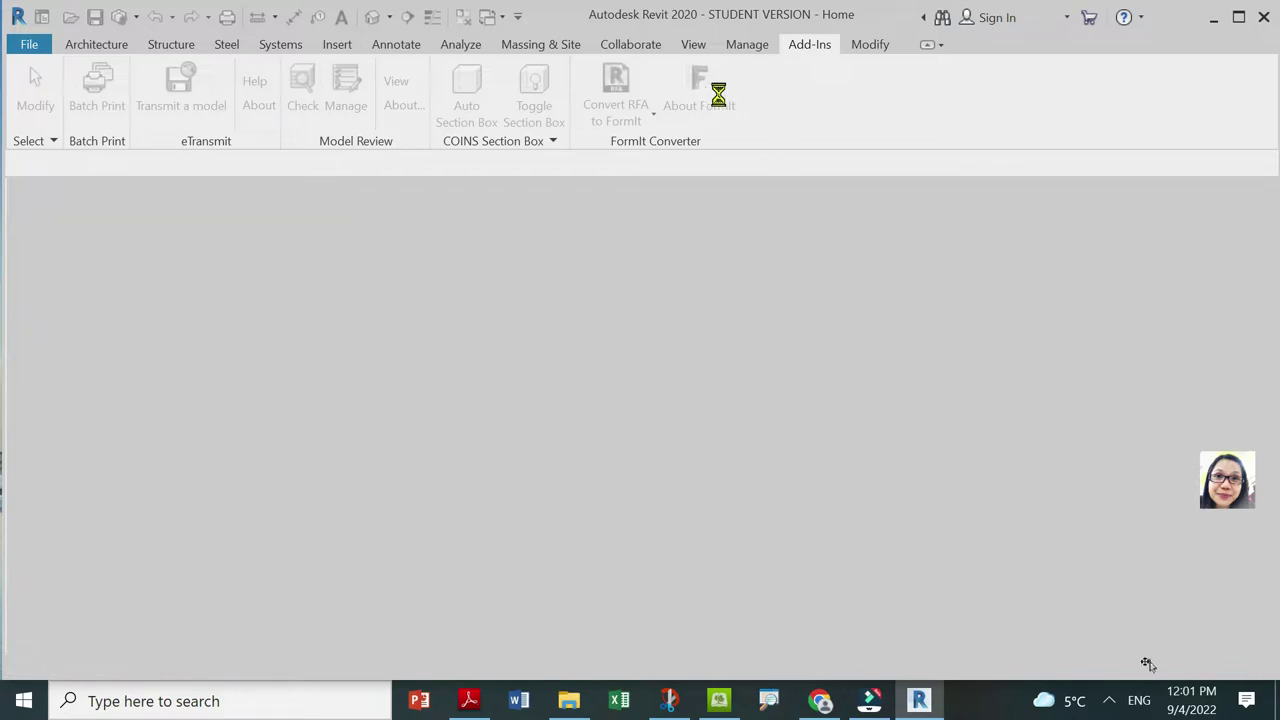
click(820, 700)
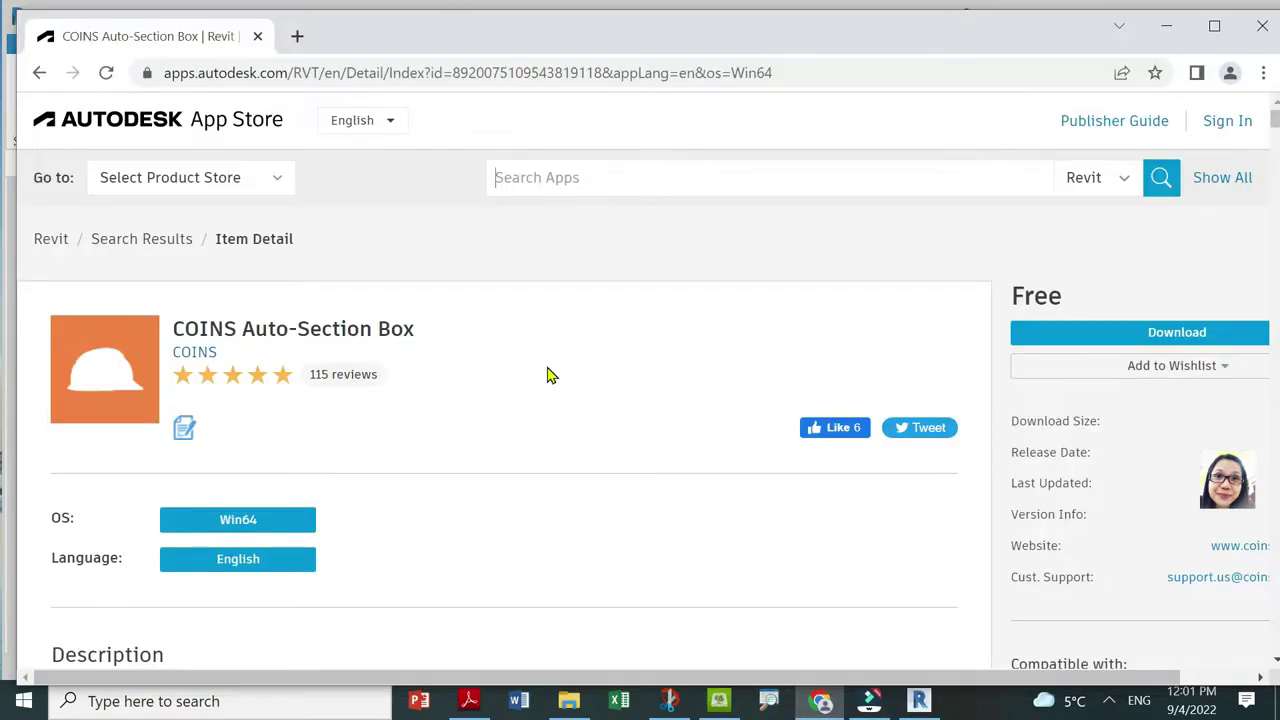
click(1166, 26)
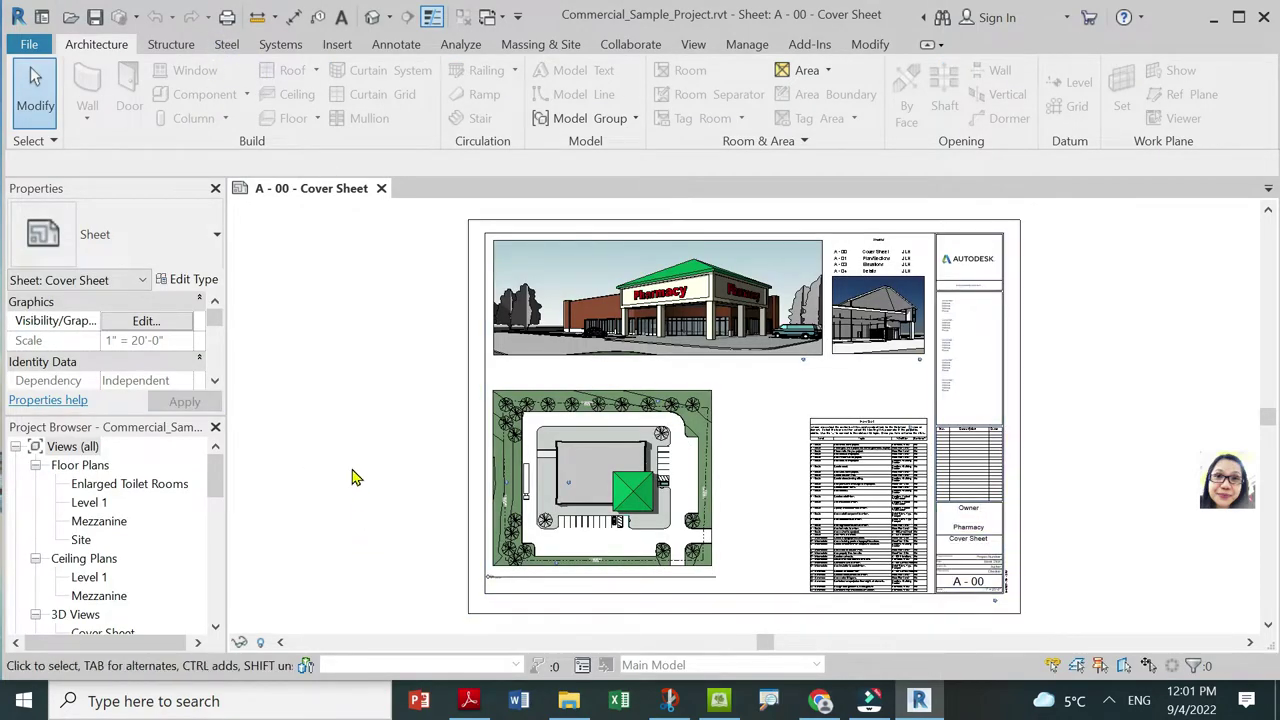
Open the project's default {3D} view from the Quick Access Toolbar.
scroll(107, 577, down, 5)
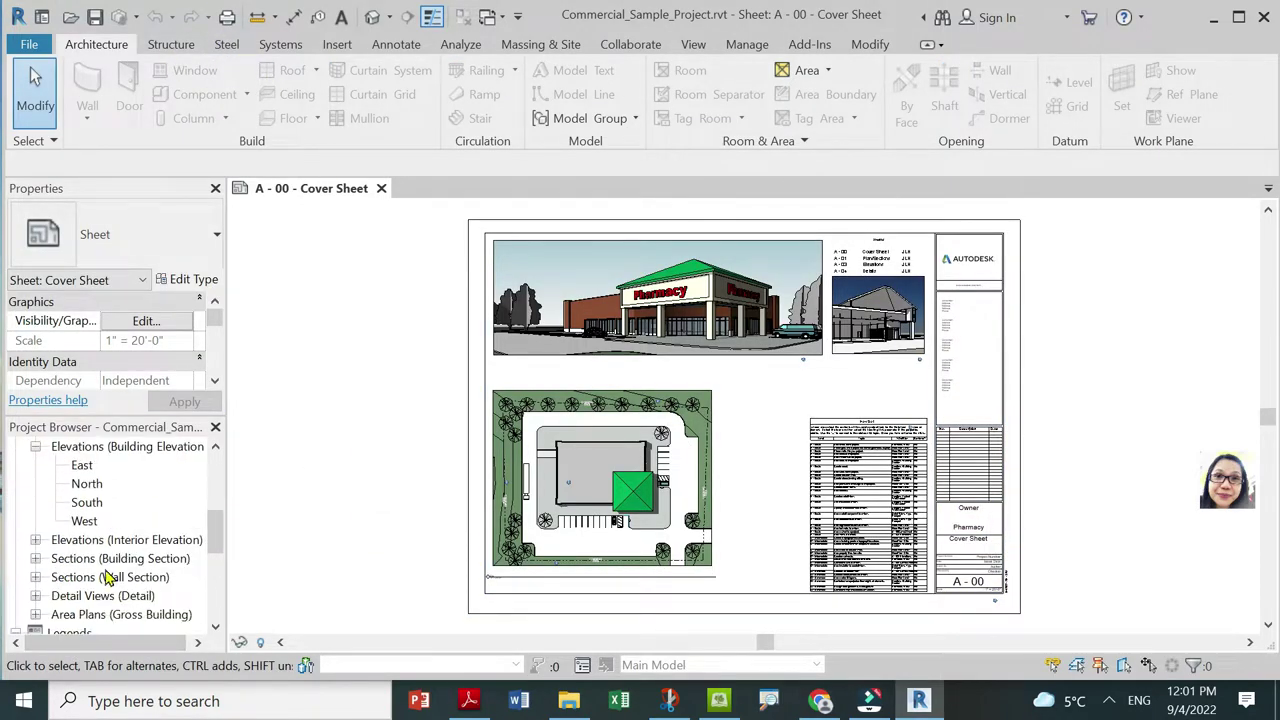
scroll(262, 500, down, 2)
scroll(112, 600, down, 3)
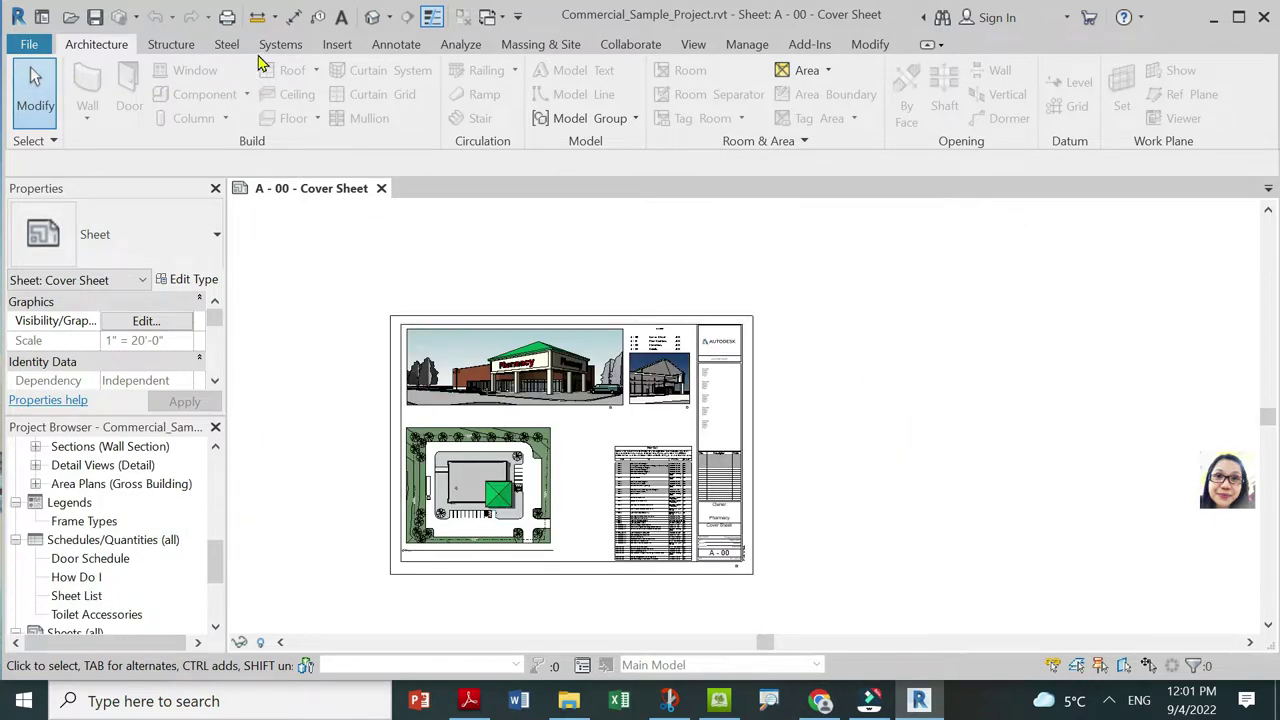
click(373, 17)
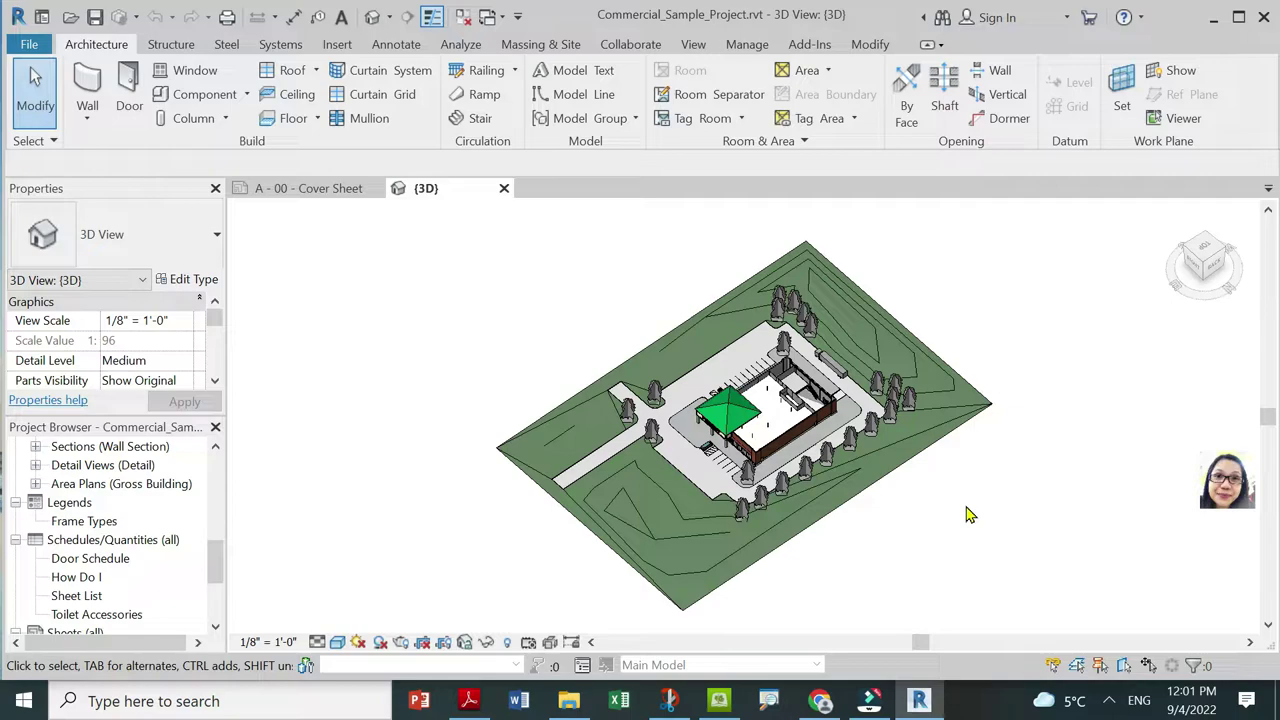
Orbit and zoom around the pharmacy storefront, then scroll Properties to Section Box.
mouse_move(626, 563)
shift+middle_down()
mouse_move(805, 482)
mouse_move(800, 440)
shift+middle_up()
scroll(462, 402, up, 5)
scroll(462, 402, up, 2)
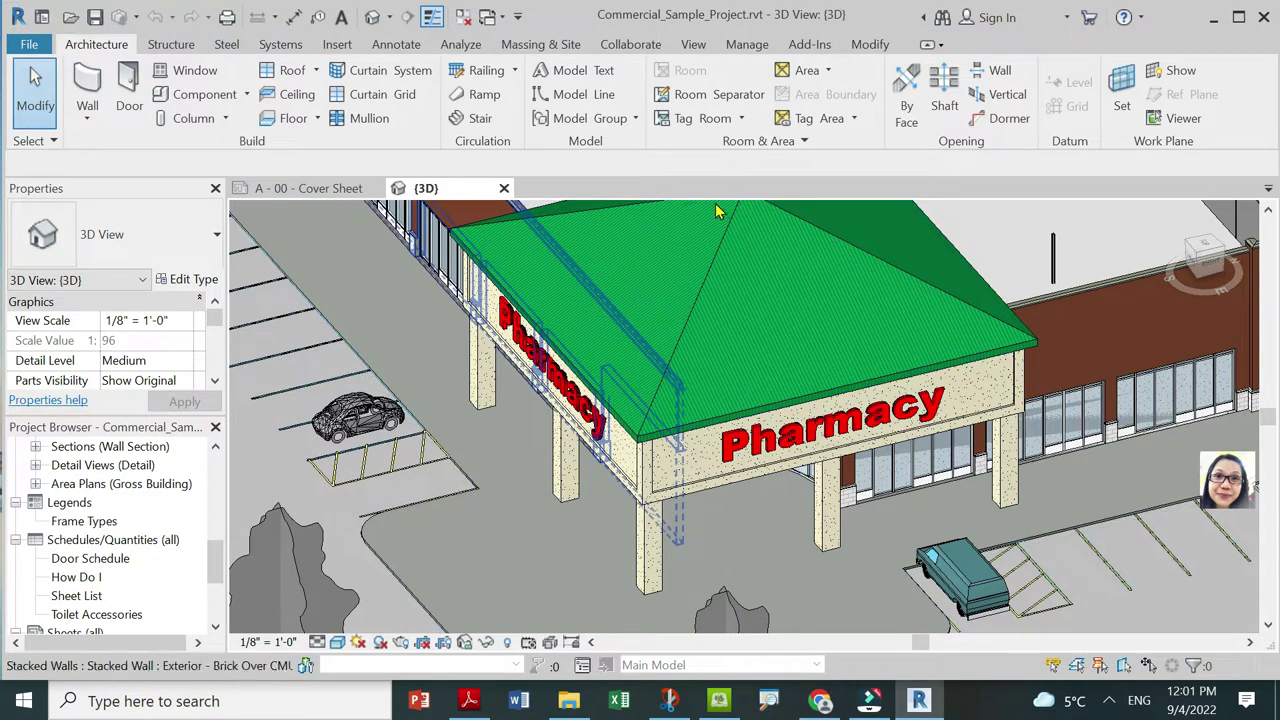
scroll(695, 410, down, 1)
scroll(695, 410, down, 2)
scroll(990, 460, up, 5)
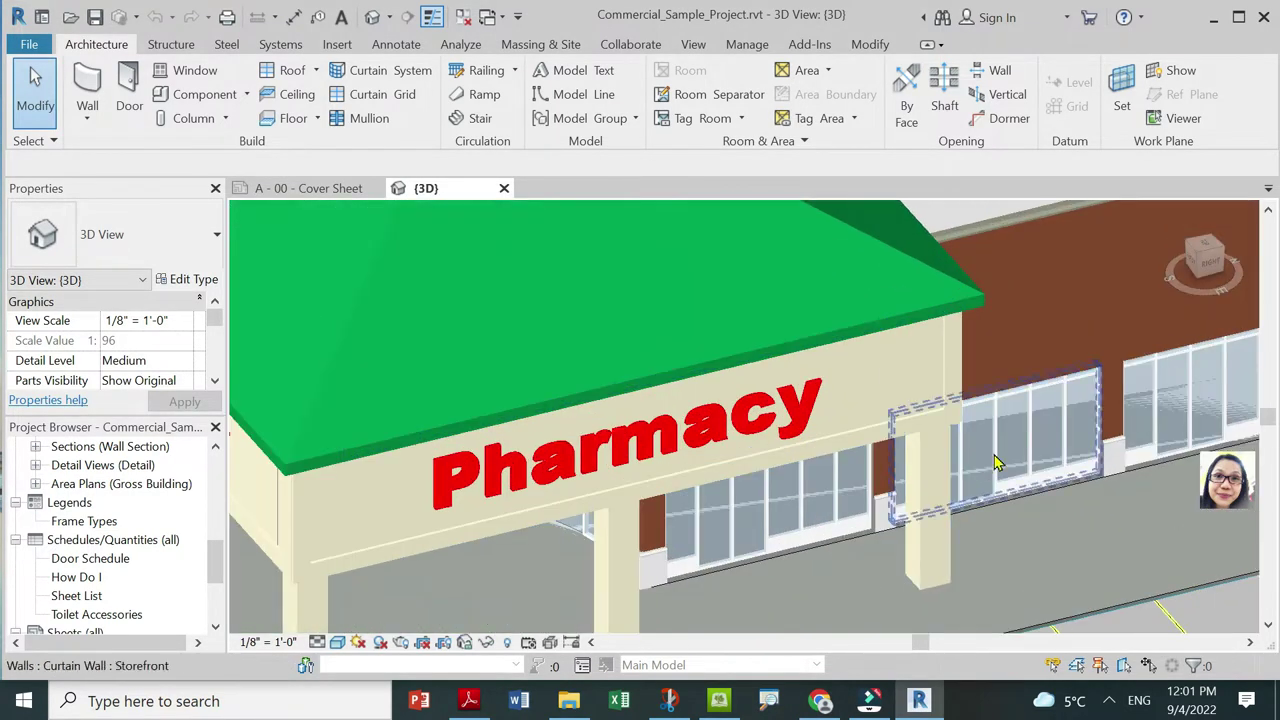
scroll(995, 462, up, 2)
scroll(960, 477, up, 1)
scroll(951, 457, up, 1)
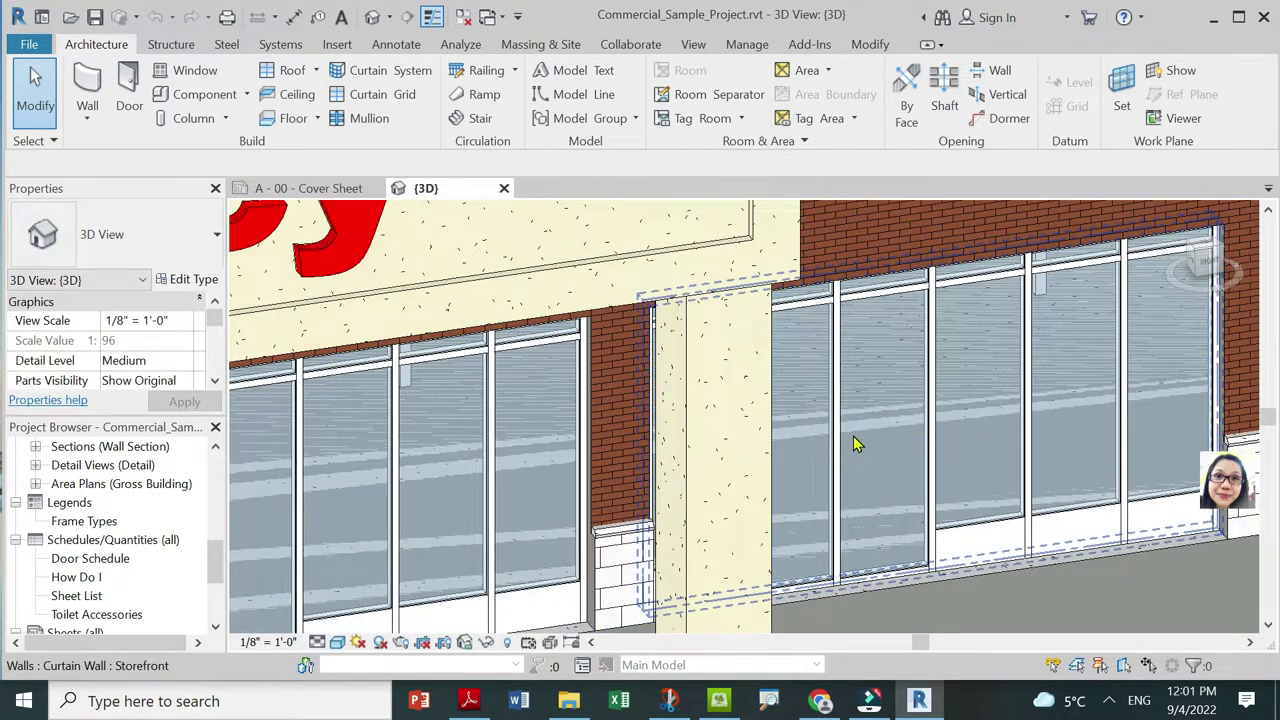
scroll(855, 445, up, 2)
scroll(817, 354, up, 2)
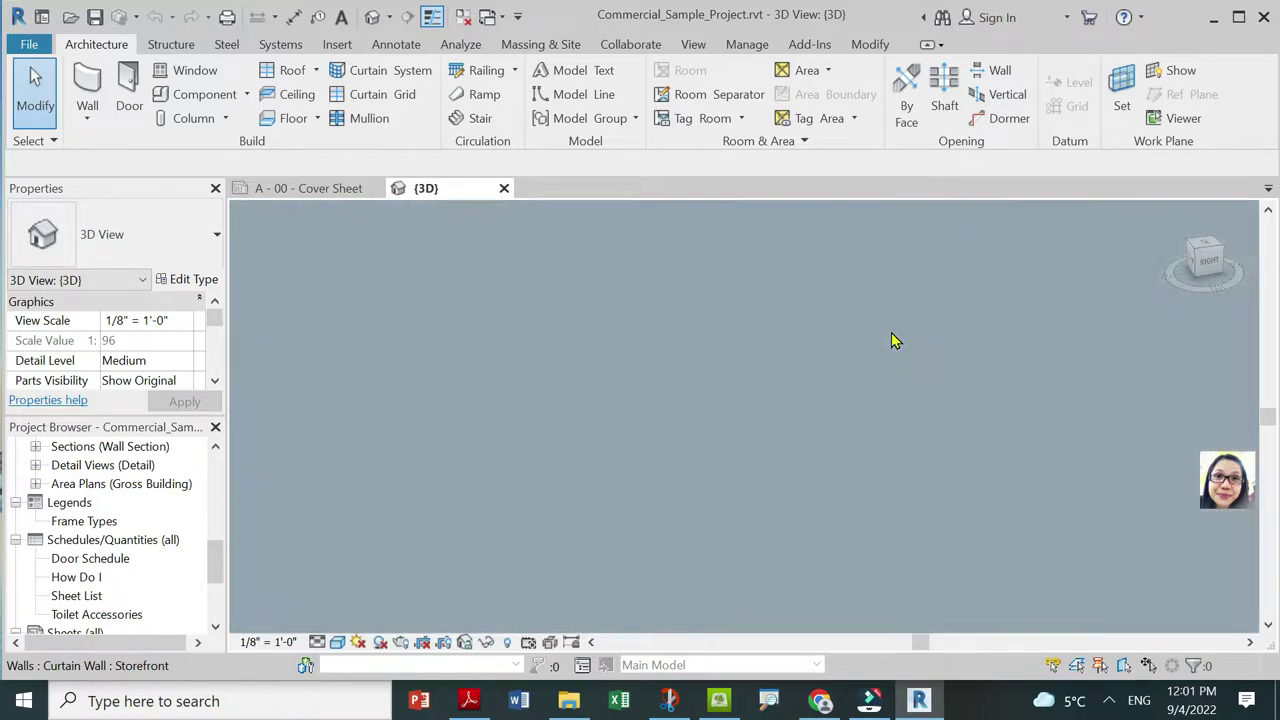
scroll(893, 341, up, 1)
scroll(899, 362, down, 1)
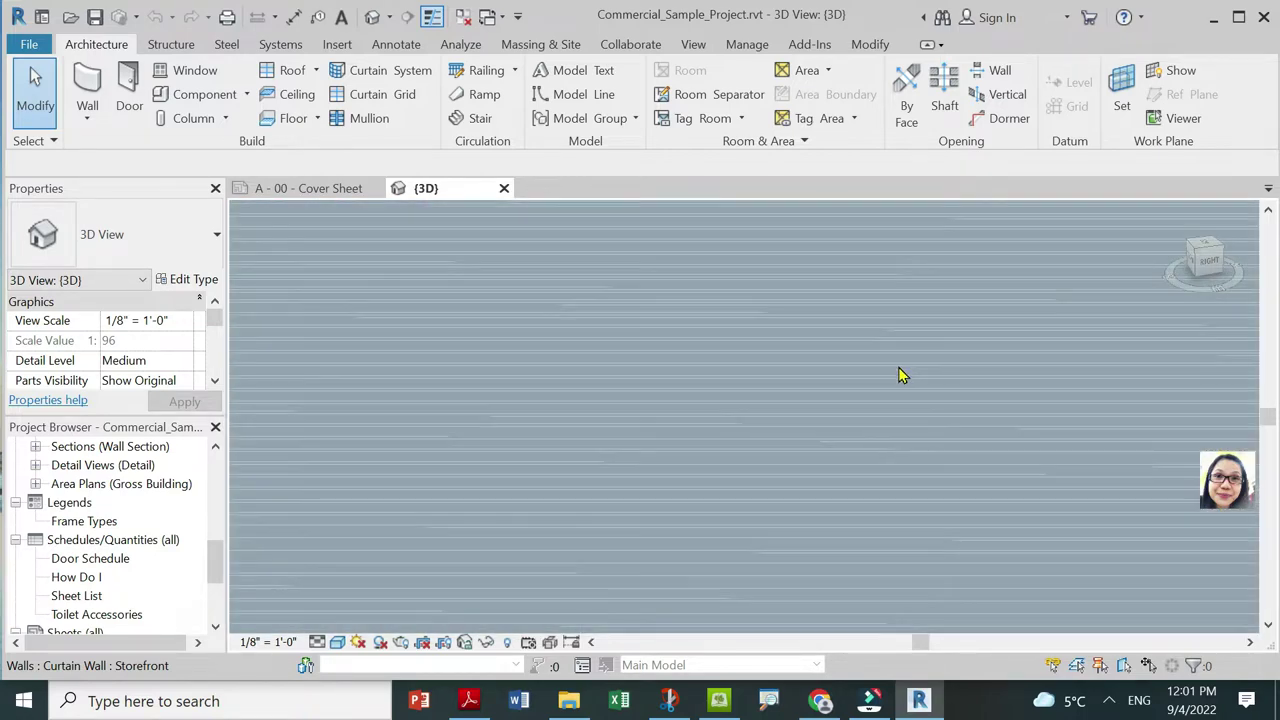
scroll(897, 380, down, 1)
scroll(895, 400, down, 1)
scroll(835, 423, down, 5)
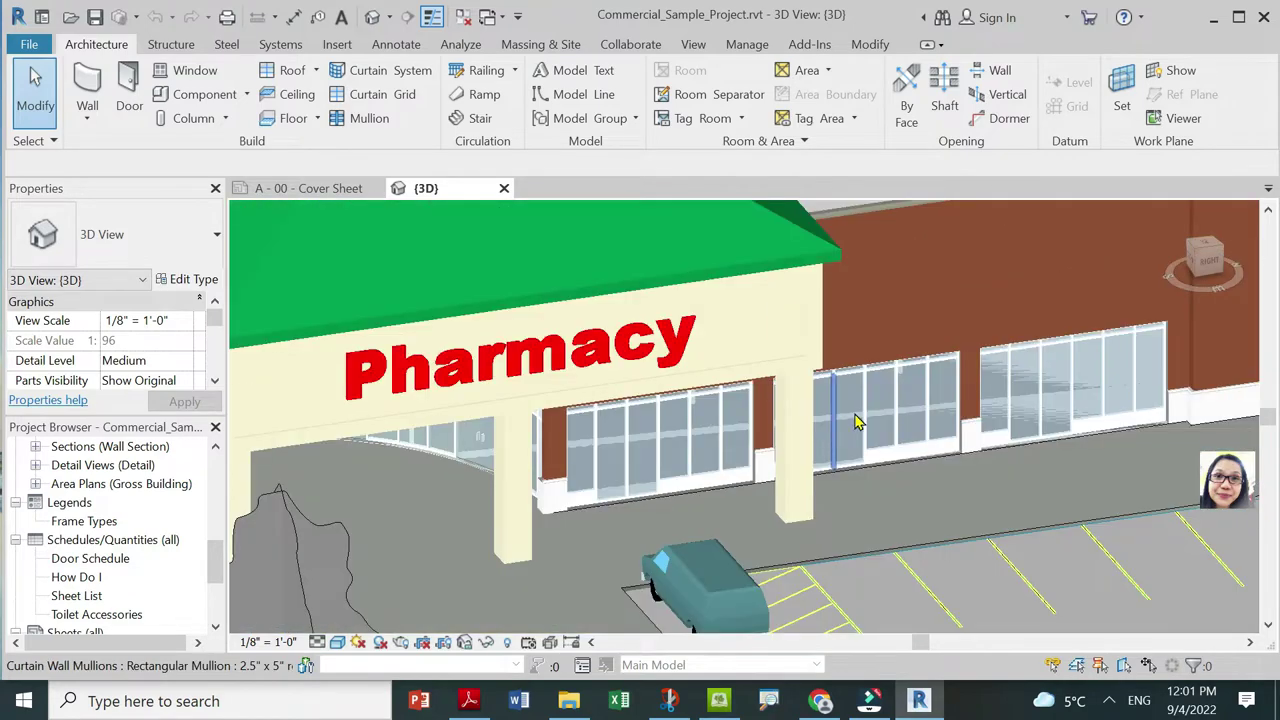
shift+middle_drag(857, 423, 645, 452)
scroll(645, 452, up, 2)
scroll(720, 380, up, 3)
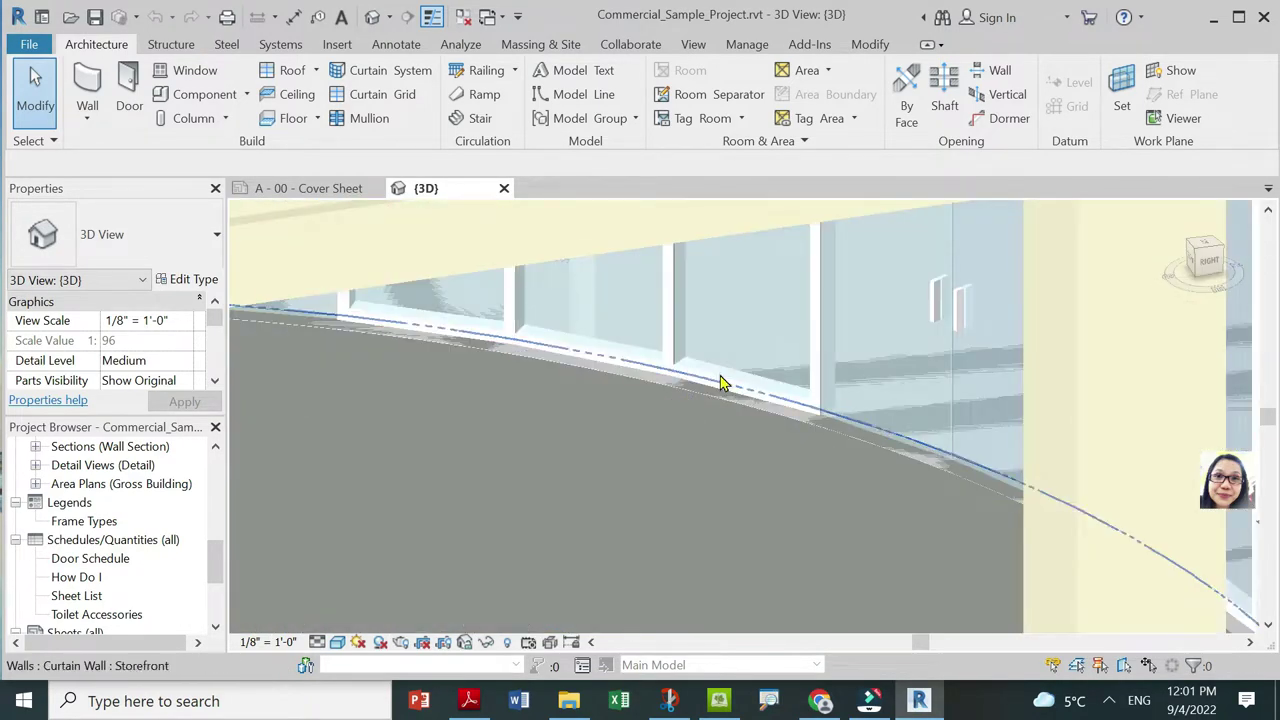
scroll(780, 297, up, 2)
scroll(908, 277, up, 2)
scroll(905, 277, up, 2)
scroll(700, 405, down, 3)
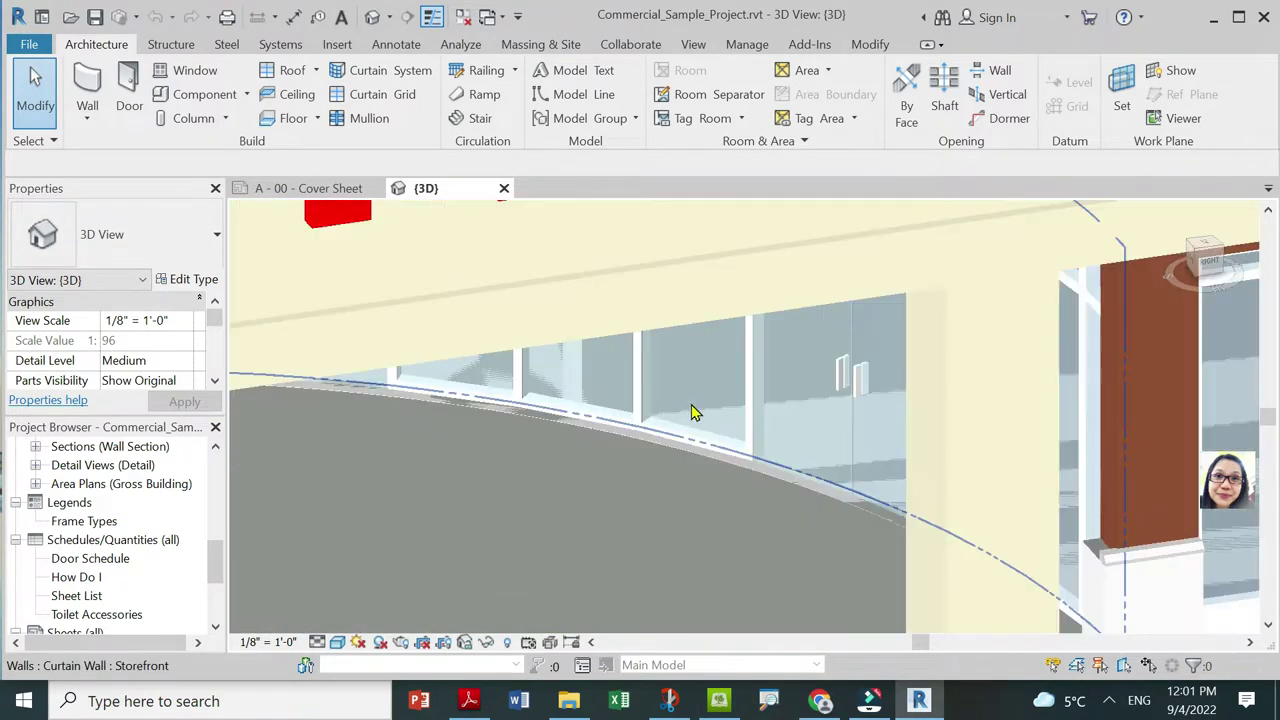
scroll(706, 440, down, 2)
scroll(706, 440, down, 3)
scroll(765, 395, down, 1)
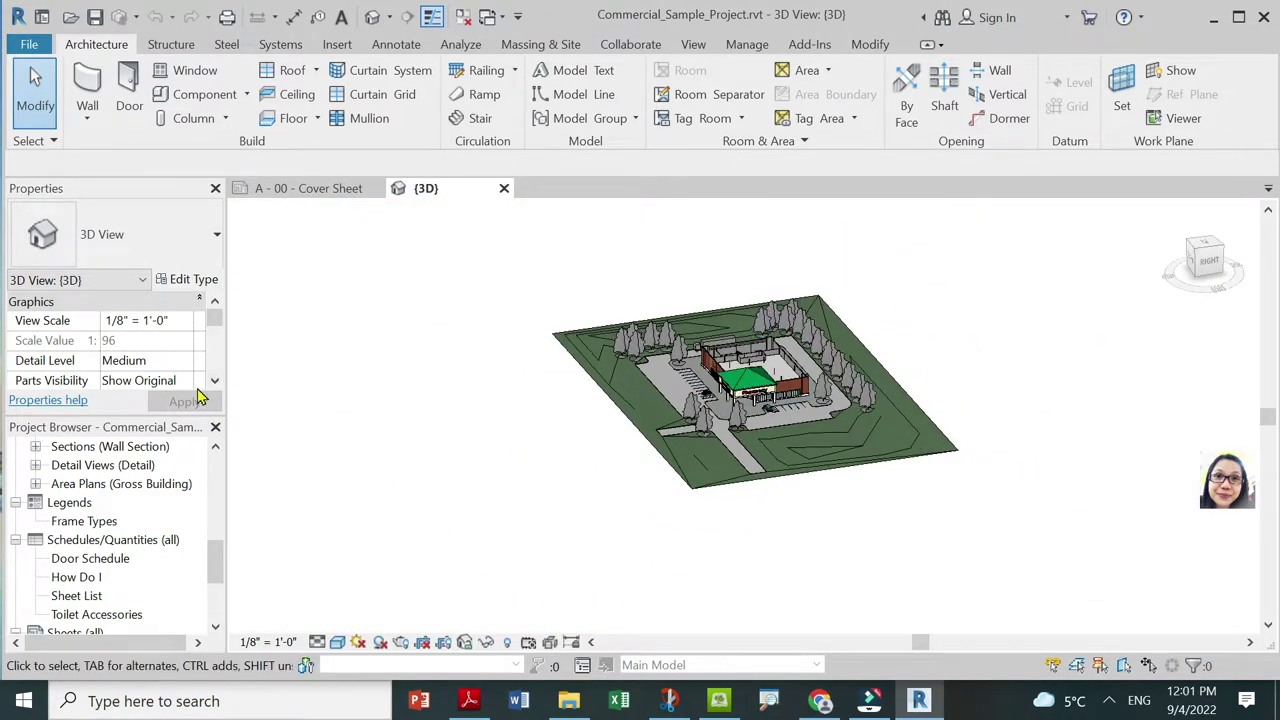
scroll(157, 364, down, 2)
scroll(162, 372, down, 3)
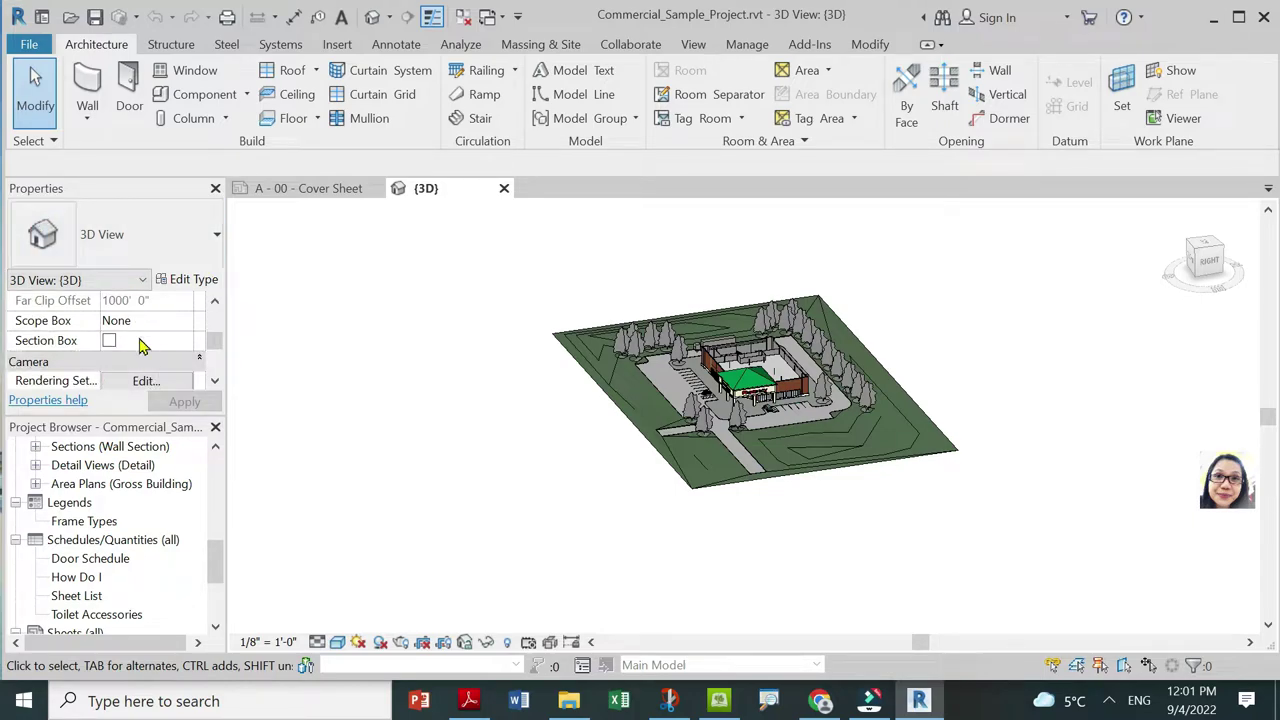
Turn on the section box and pull one of its faces inward into the building.
click(109, 341)
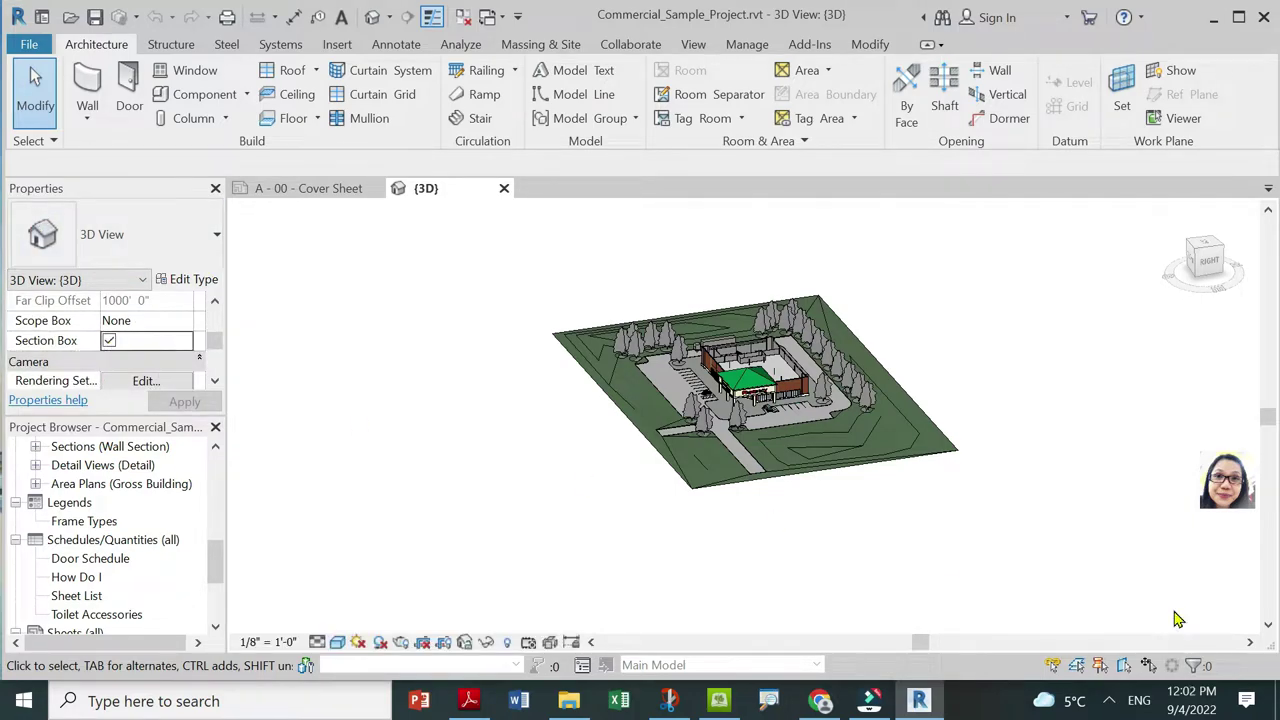
click(855, 500)
scroll(855, 500, up, 4)
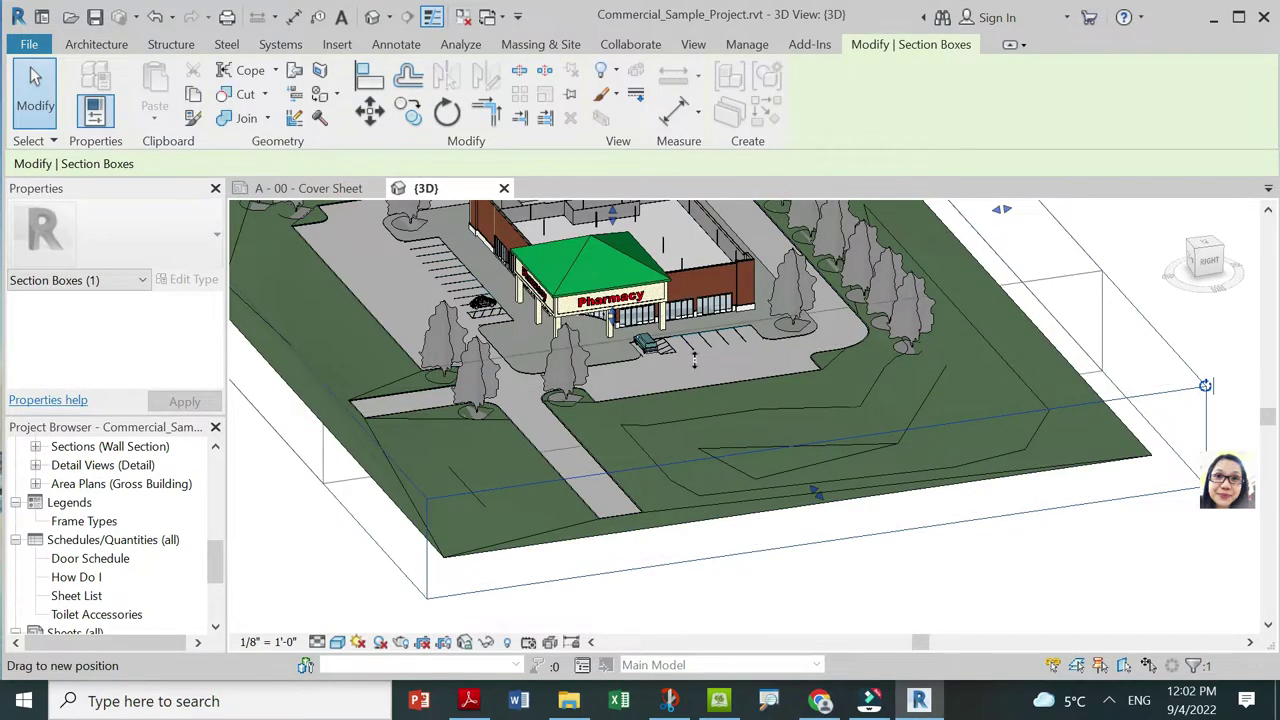
drag(1205, 385, 820, 424)
scroll(663, 277, up, 3)
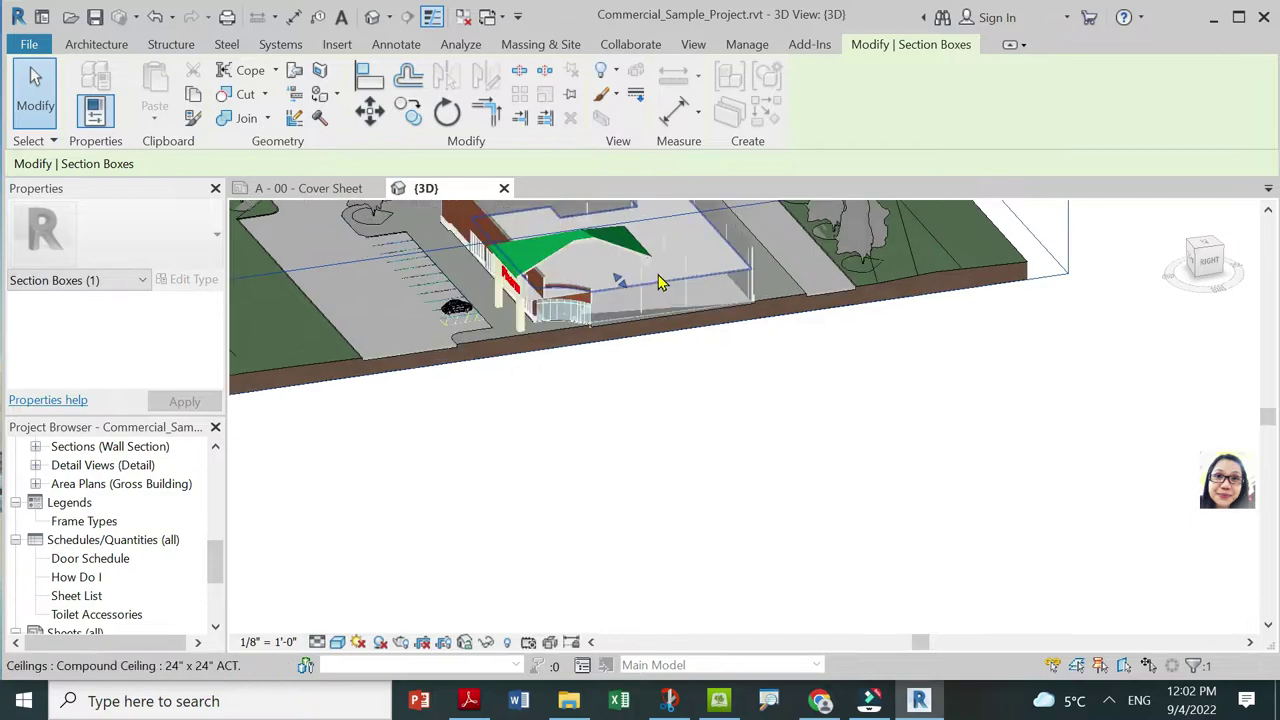
scroll(670, 365, up, 3)
Look down into the model and pull the section box face further across the building.
shift+middle_drag(670, 365, 640, 346)
scroll(640, 346, down, 3)
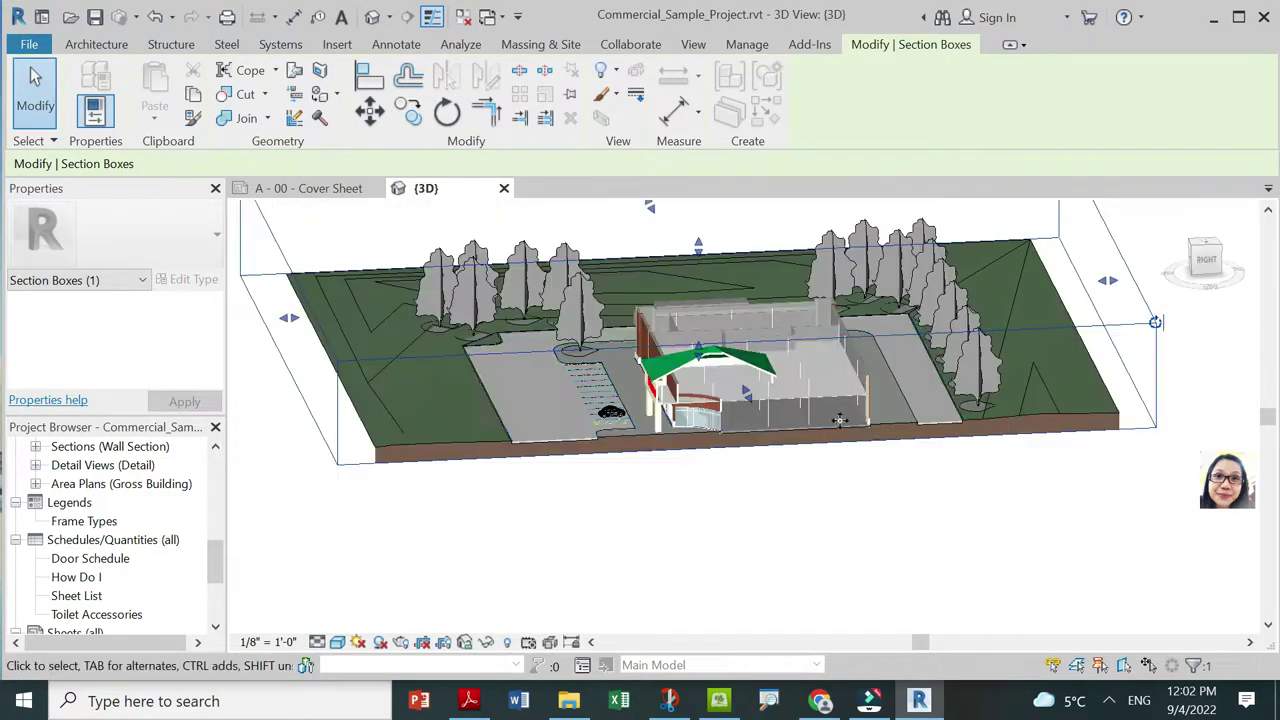
scroll(800, 410, up, 3)
scroll(800, 410, down, 2)
scroll(800, 410, down, 3)
scroll(800, 410, down, 2)
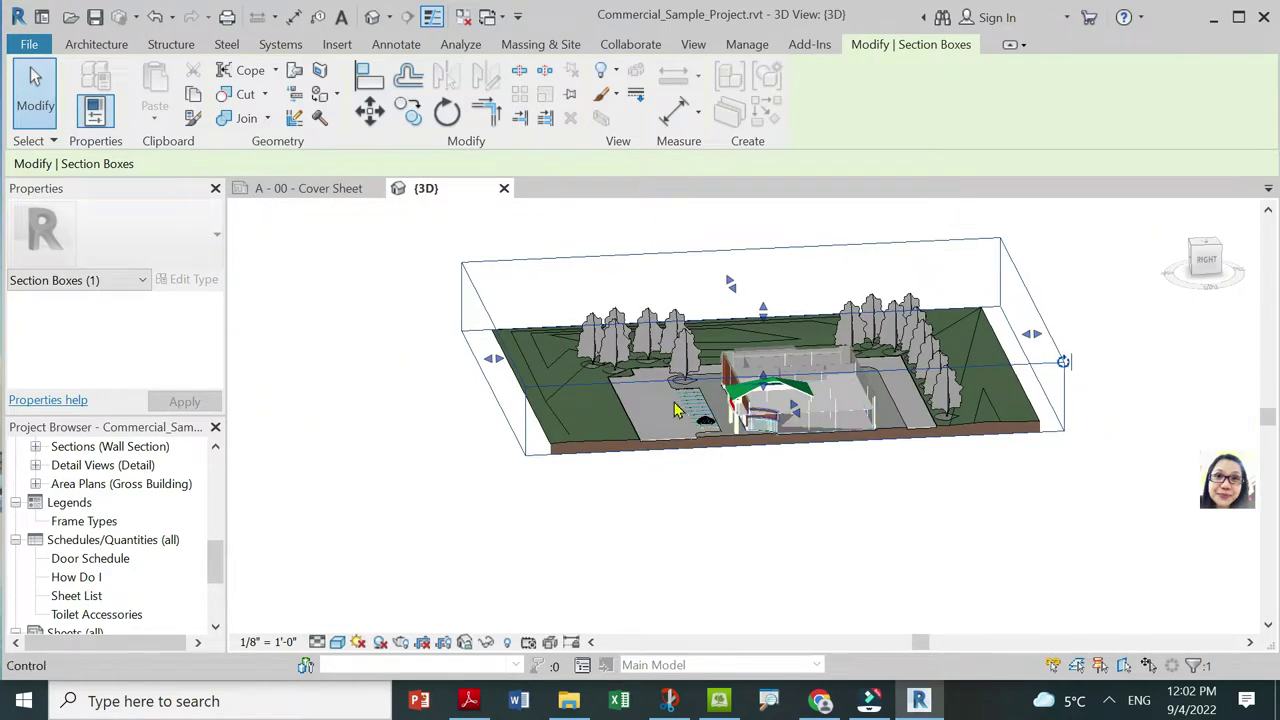
drag(494, 360, 726, 349)
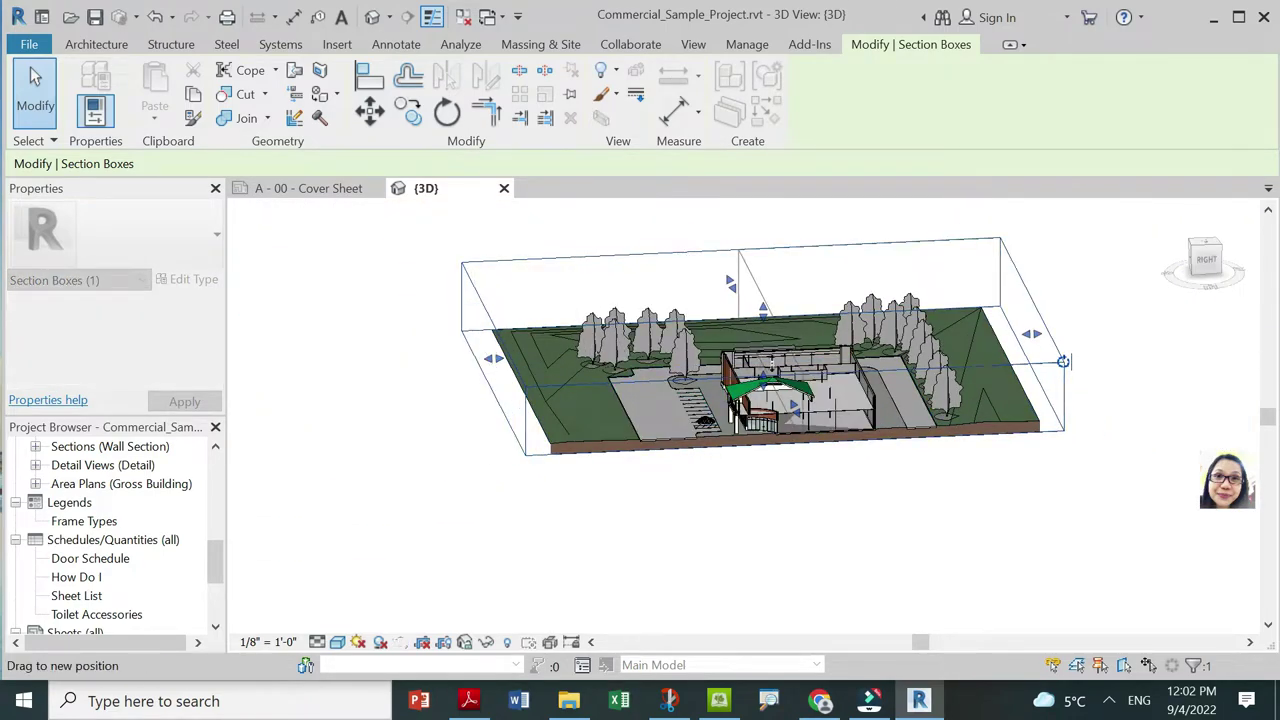
scroll(720, 403, up, 4)
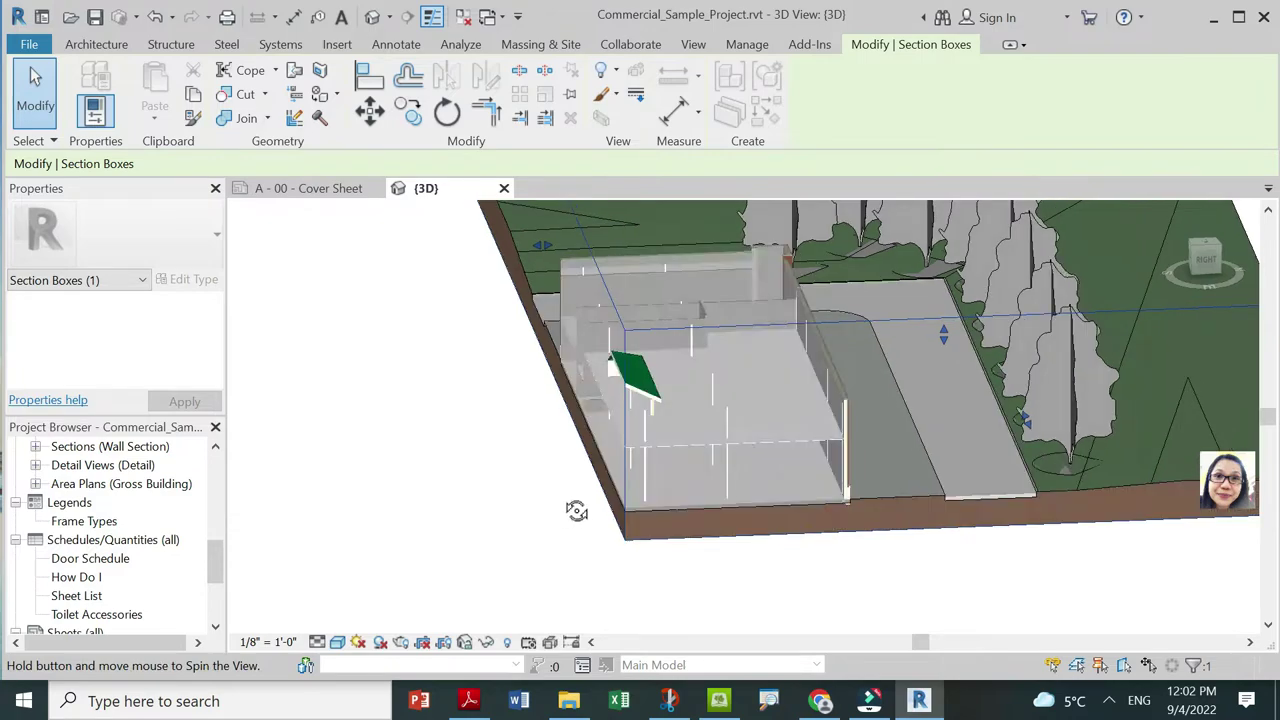
Orbit and zoom the cut model to inspect the interior walls and mezzanine floor.
shift+middle_drag(577, 511, 717, 480)
scroll(680, 430, down, 5)
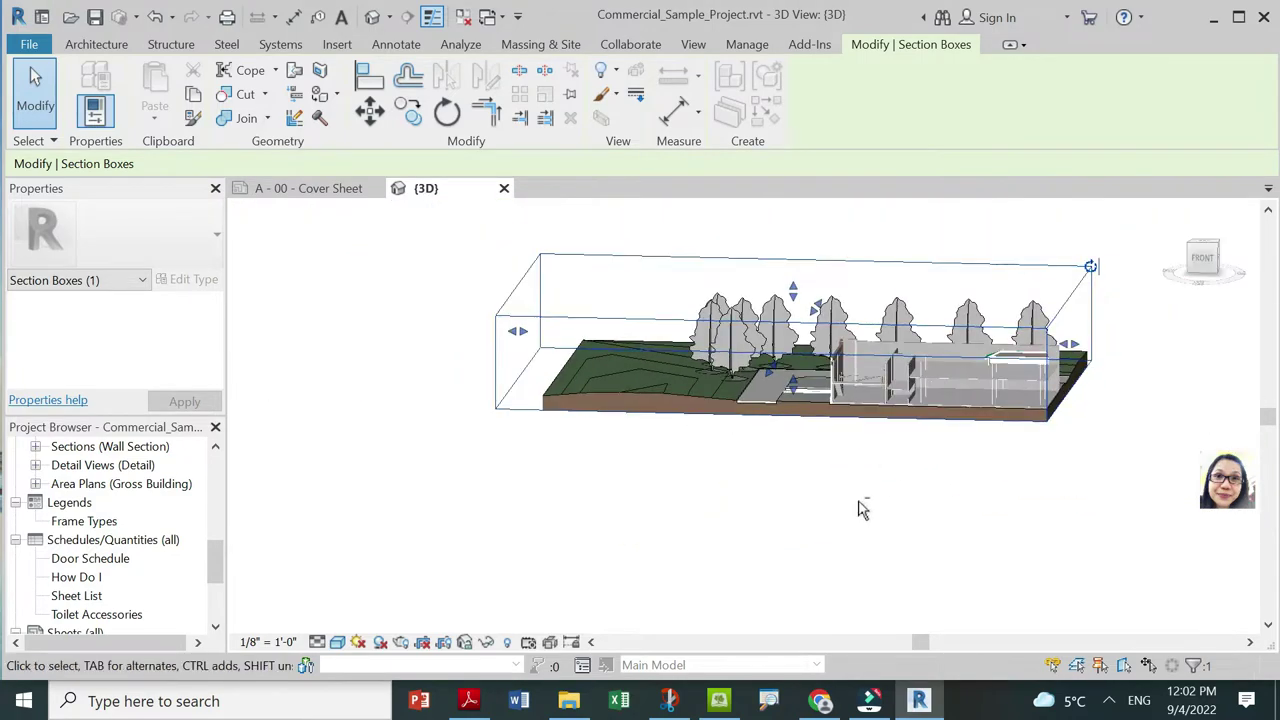
shift+middle_drag(857, 509, 960, 480)
scroll(915, 422, up, 3)
scroll(915, 422, up, 3)
scroll(734, 409, down, 2)
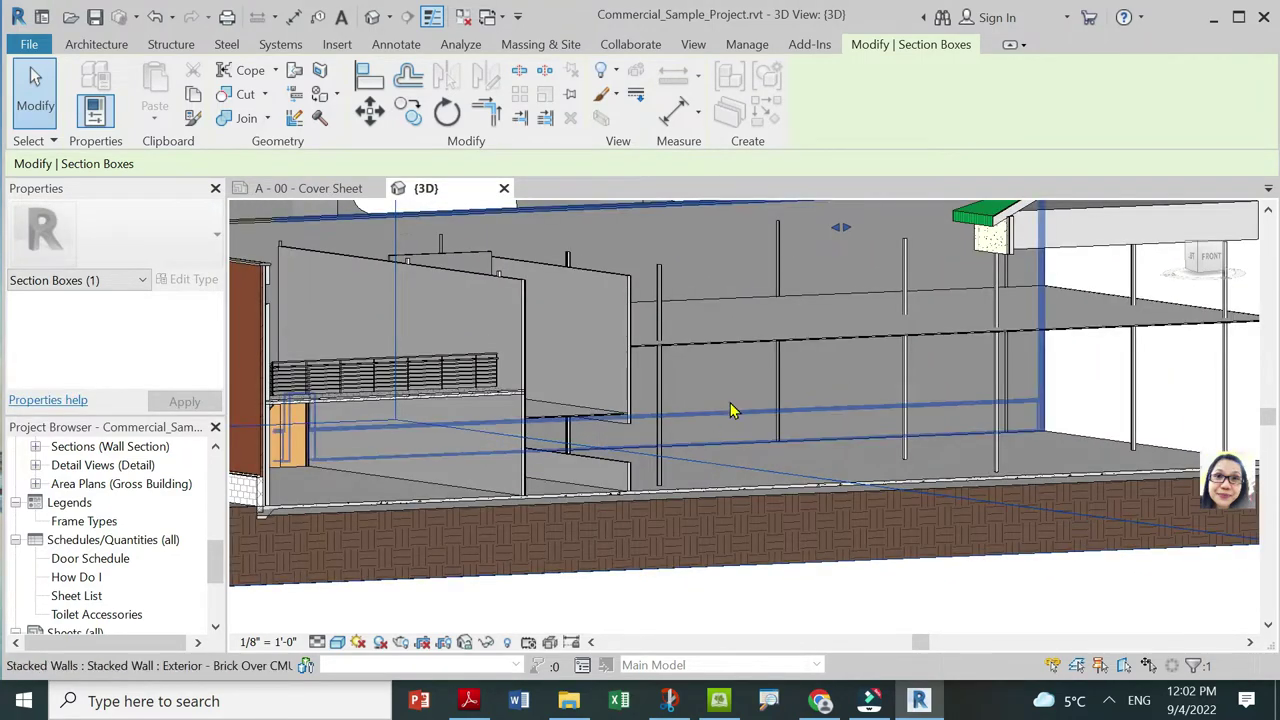
scroll(734, 434, down, 3)
scroll(115, 520, up, 3)
scroll(115, 520, up, 2)
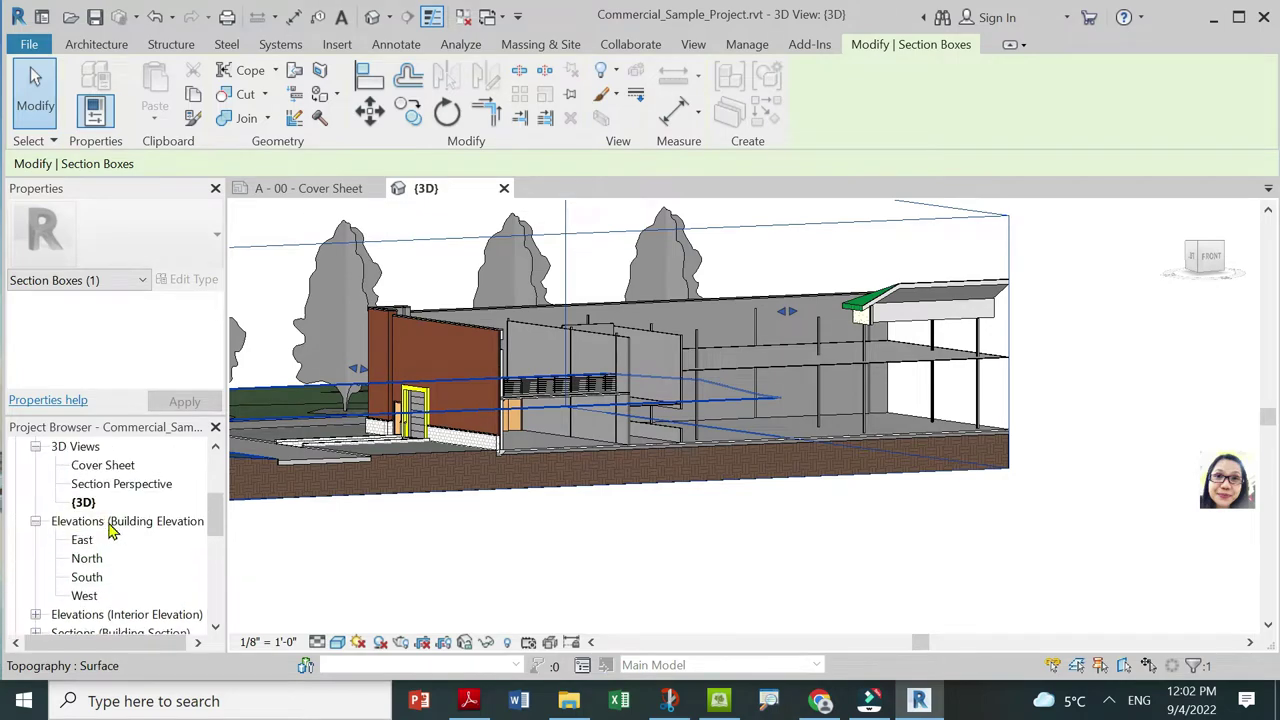
scroll(112, 525, up, 2)
scroll(108, 540, up, 1)
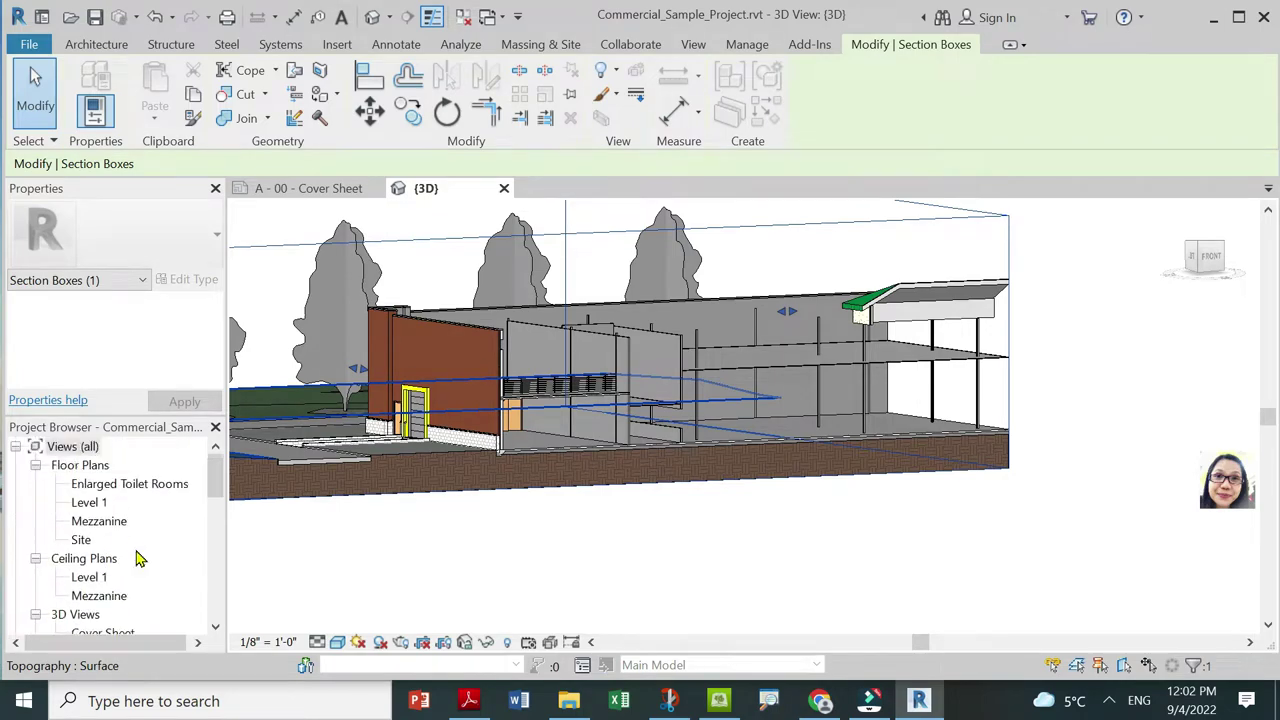
Open the Level 1 plan, zoom in on Office 104, and select its interior partition wall.
click(89, 503)
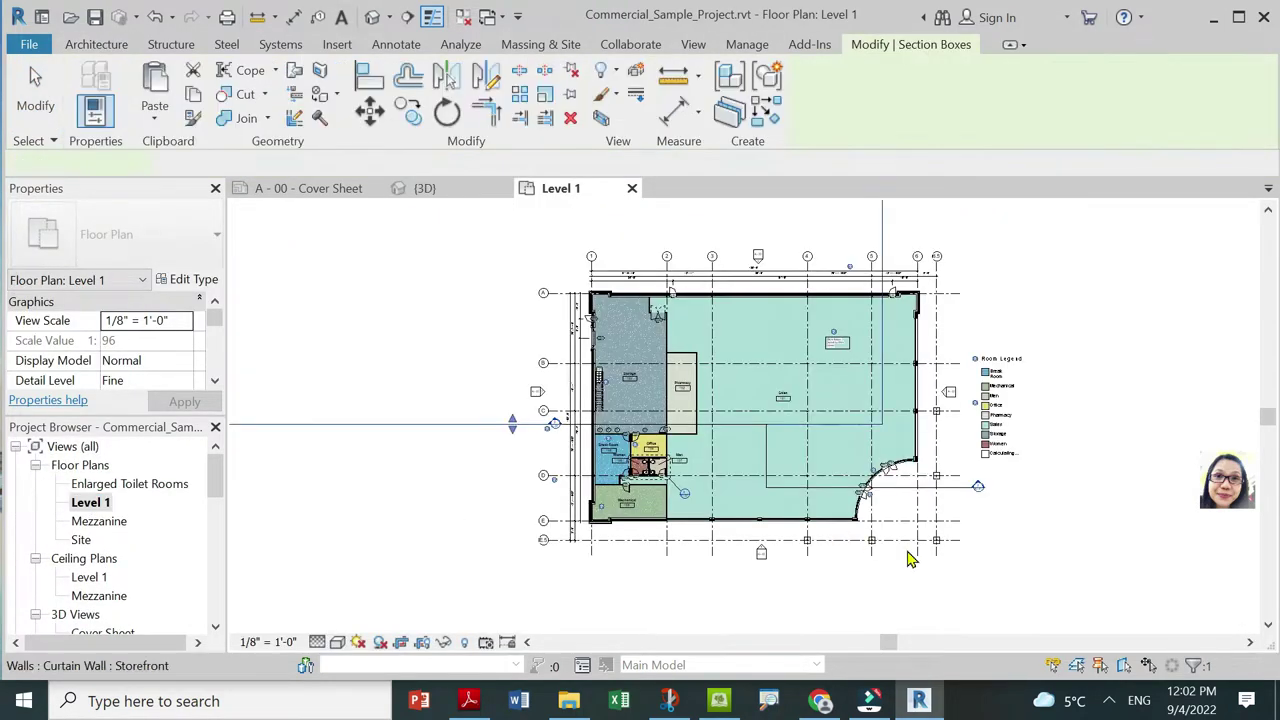
scroll(655, 420, up, 2)
scroll(655, 420, up, 3)
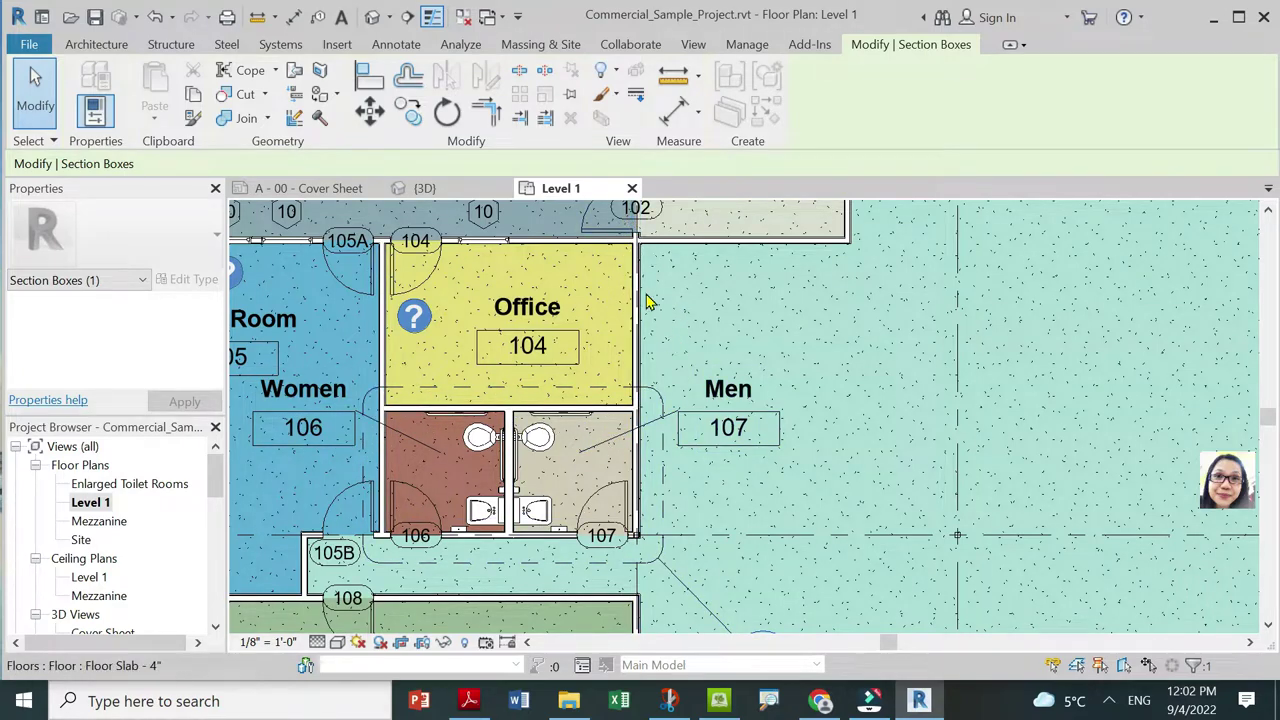
scroll(585, 253, up, 3)
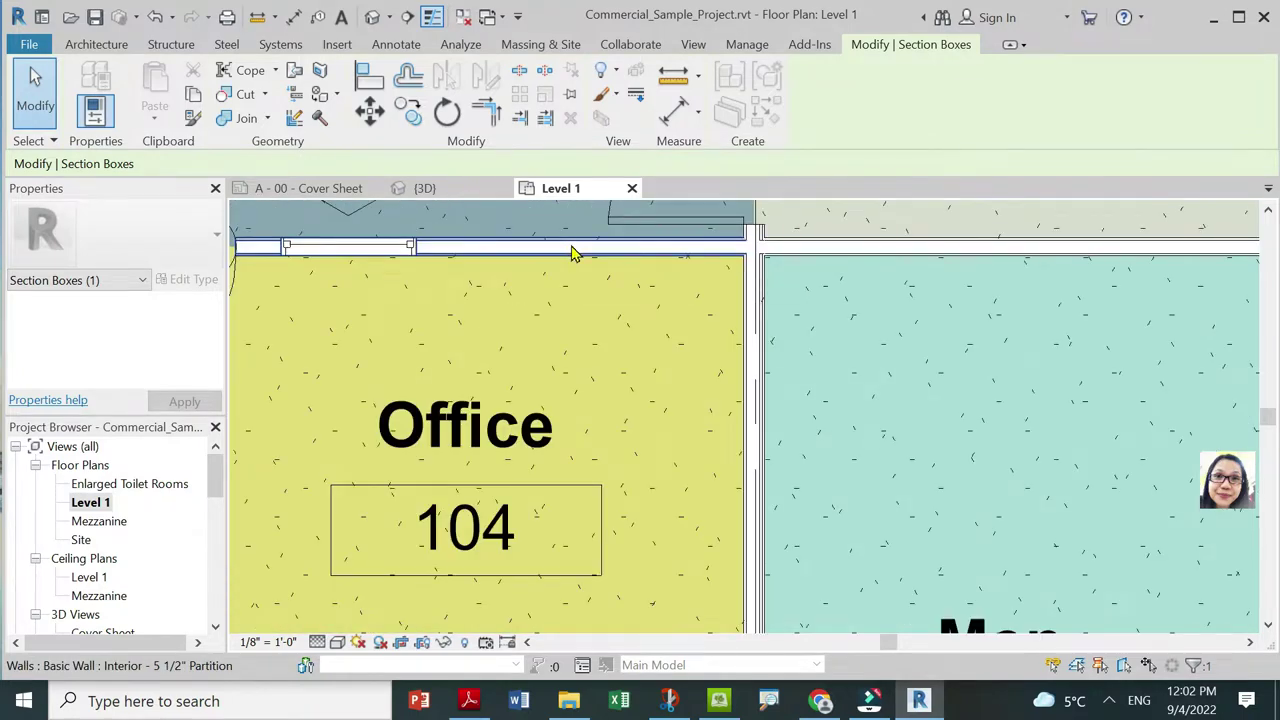
click(573, 253)
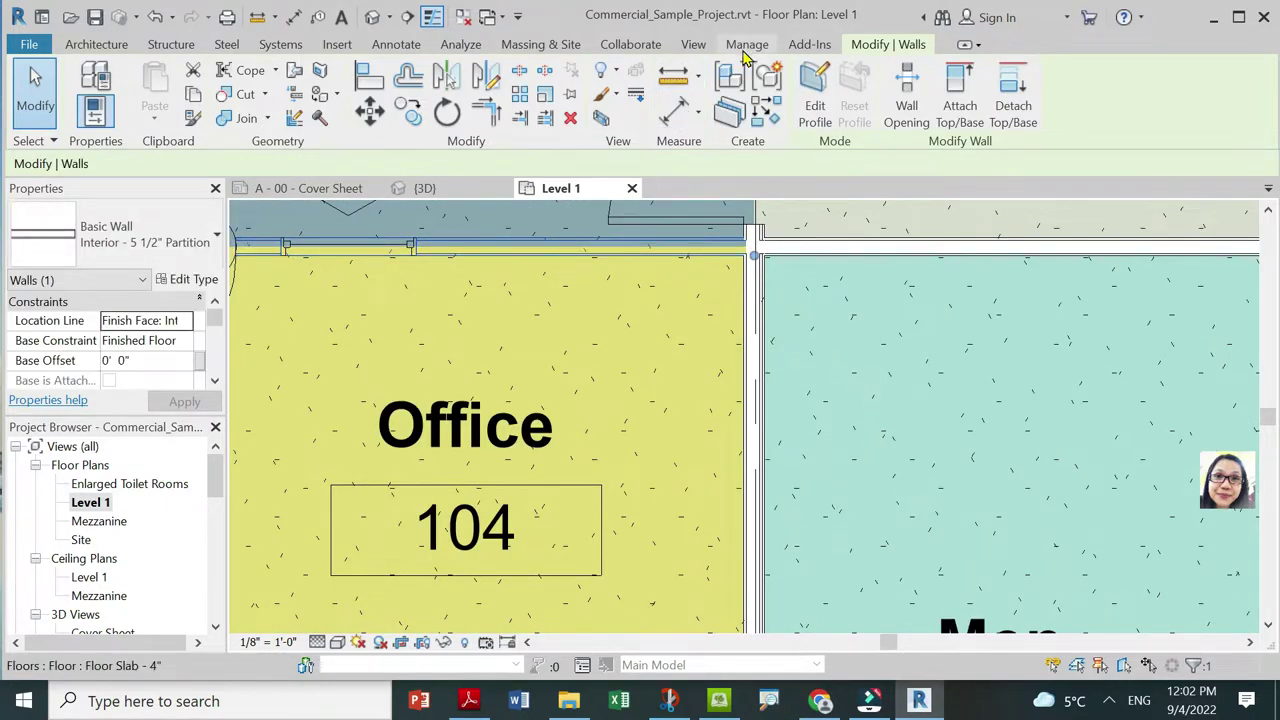
click(810, 45)
Run Auto Section Box to create a 3D view named 'Sample' with the 2' 0" buffer.
click(478, 110)
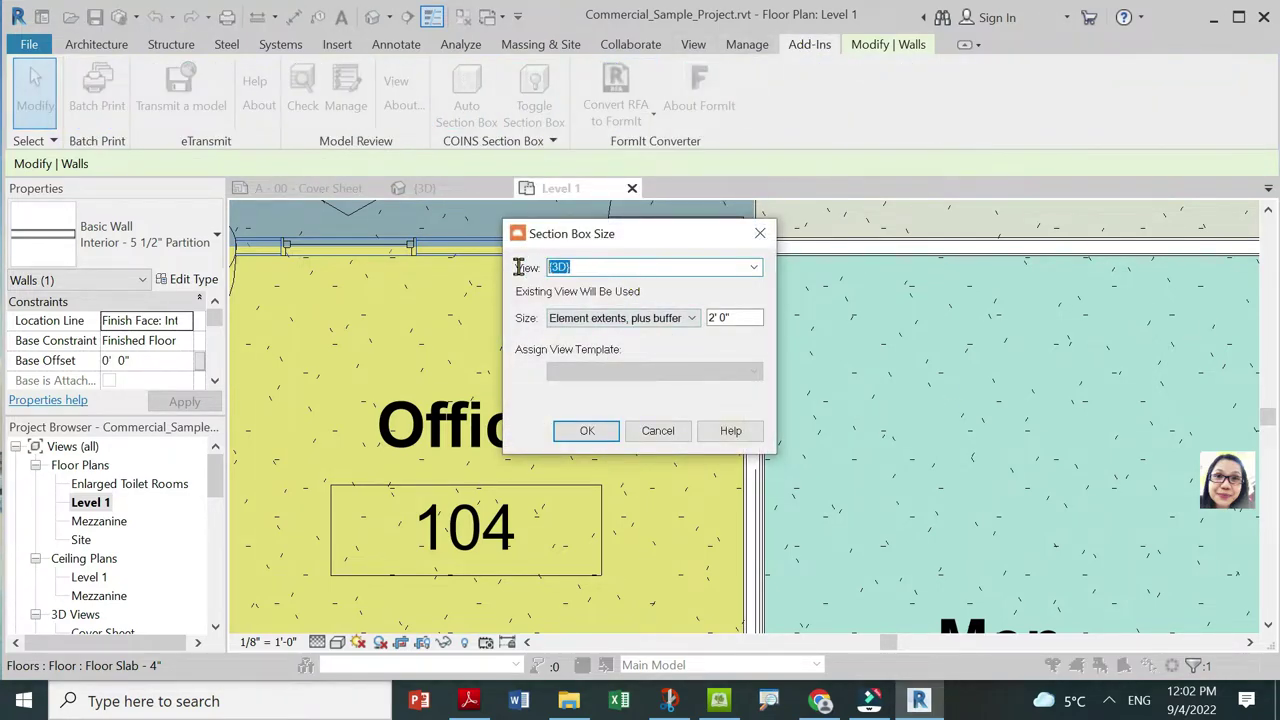
text(Sample)
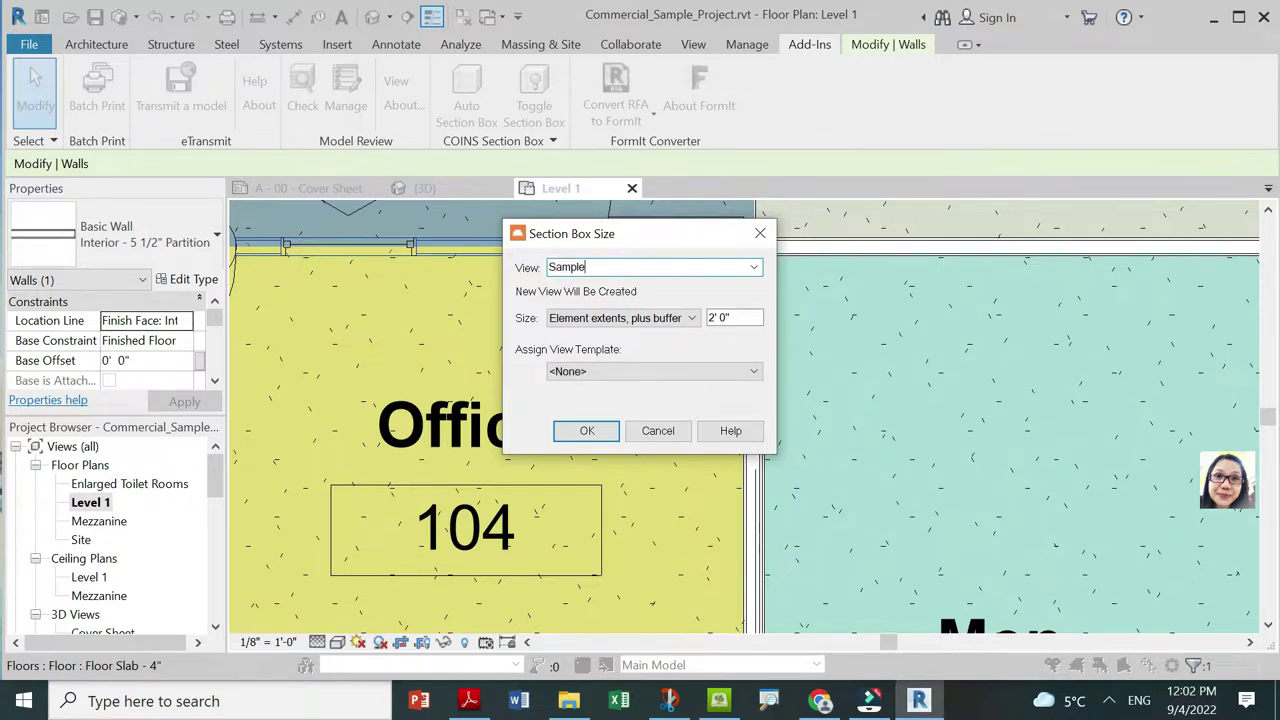
click(568, 431)
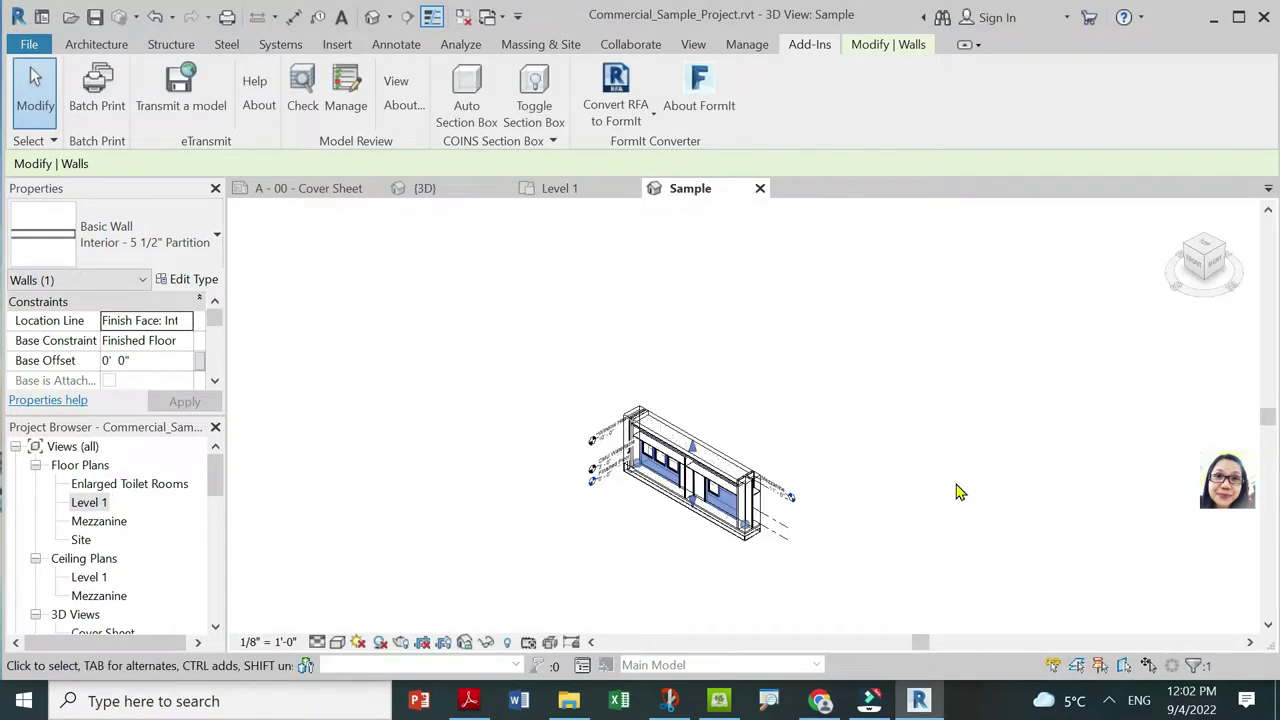
Close the Cover Sheet and {3D} views and tile Level 1 and Sample side by side.
scroll(755, 490, up, 3)
scroll(766, 352, up, 2)
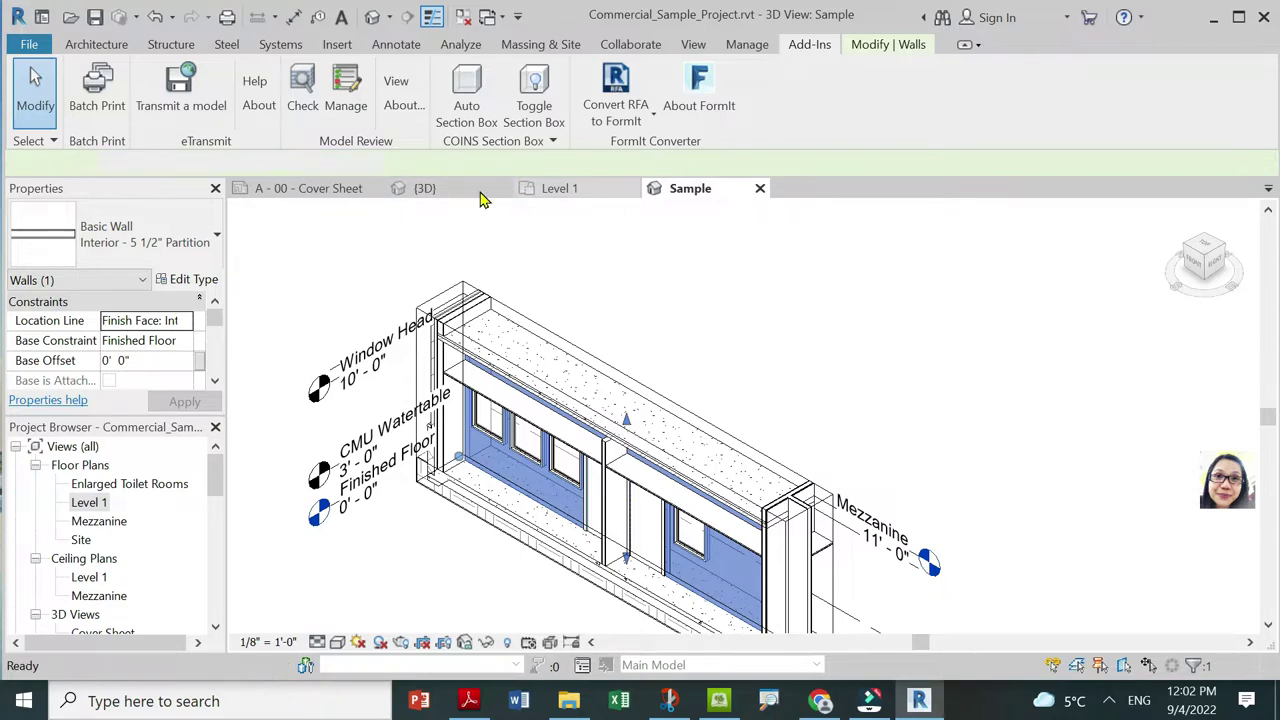
click(545, 188)
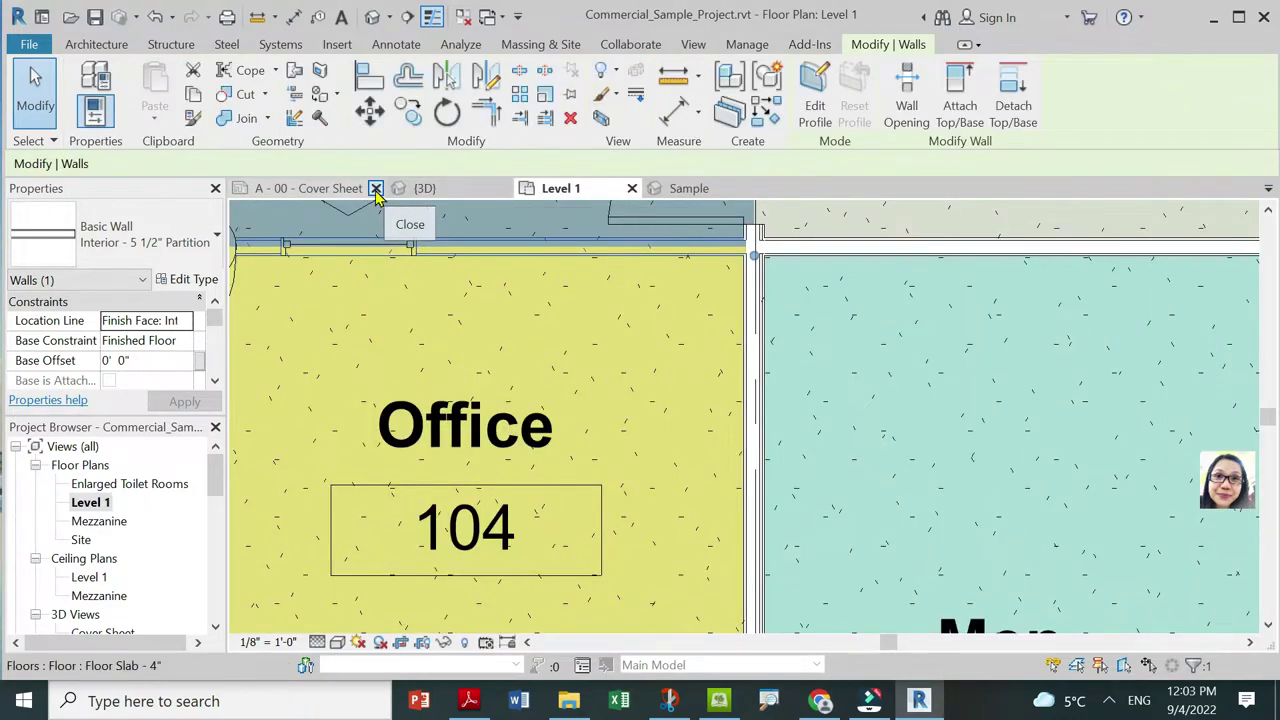
click(375, 188)
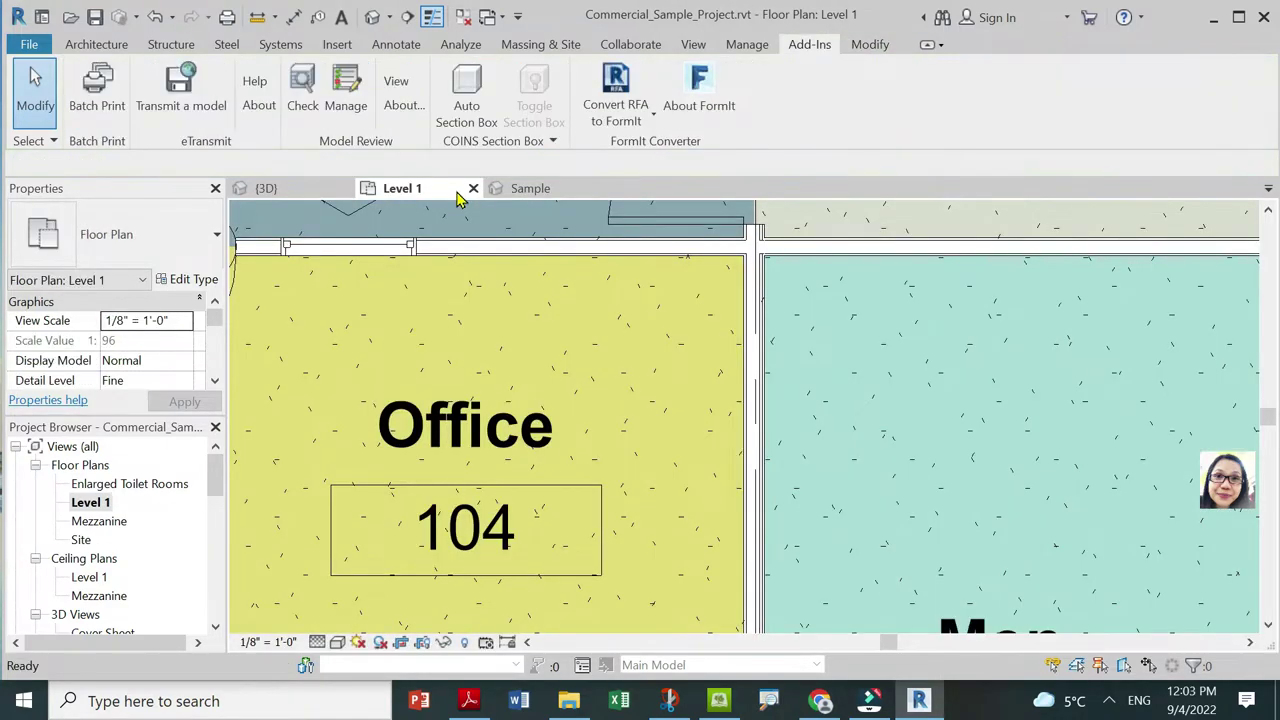
click(345, 188)
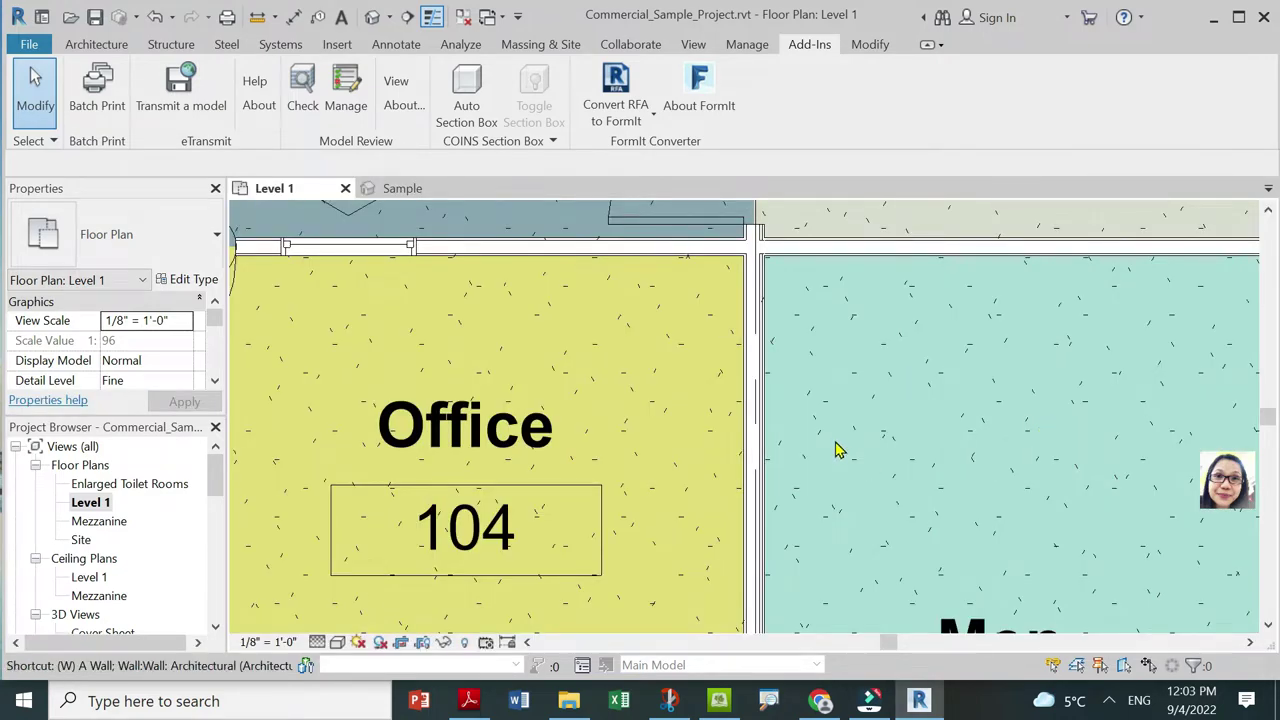
key(t)
scroll(533, 343, down, 2)
scroll(533, 340, down, 2)
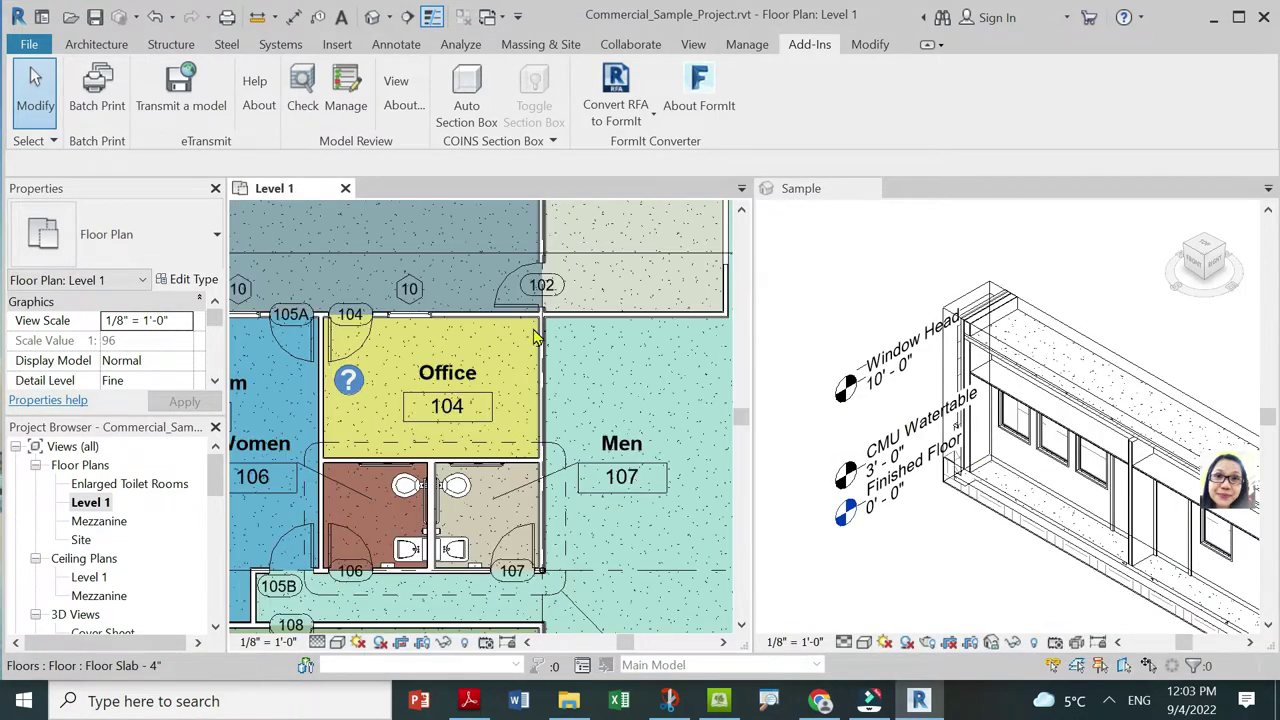
scroll(525, 332, up, 3)
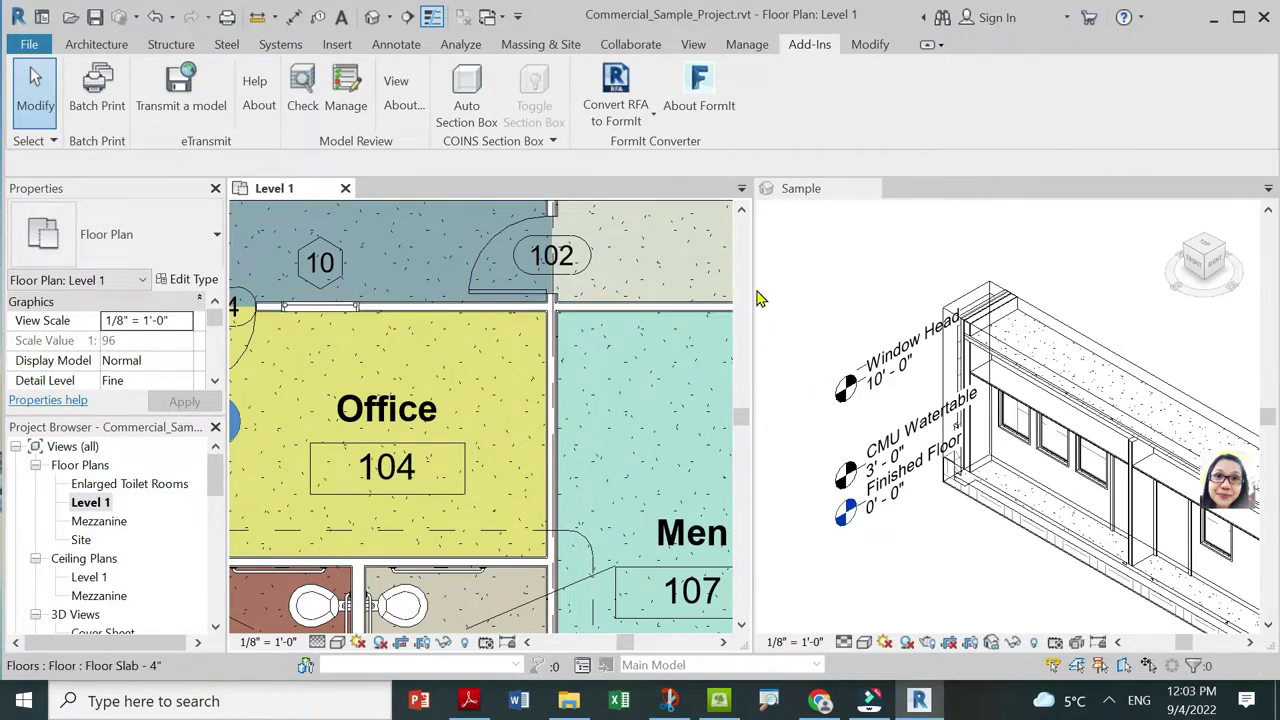
scroll(1025, 483, down, 2)
Stretch Sample's section box deeper and raise its top to reach Canopy Soffit.
click(1106, 477)
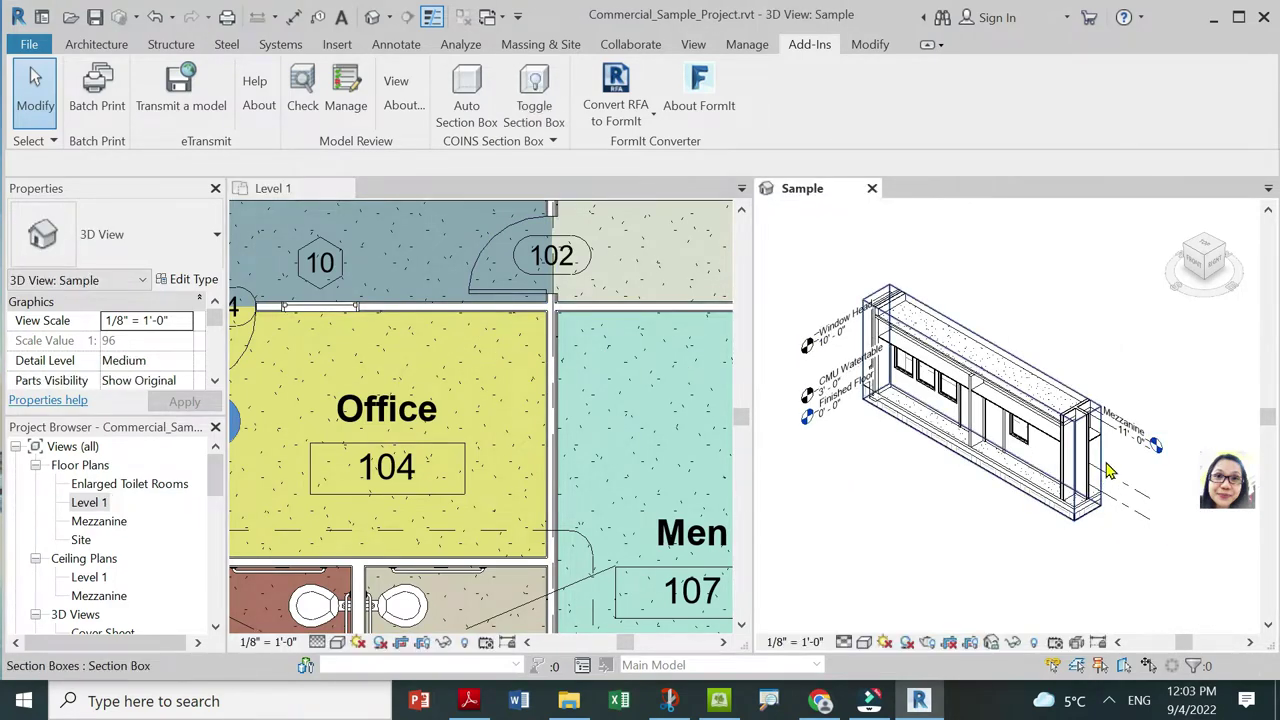
scroll(941, 430, up, 1)
scroll(941, 430, up, 2)
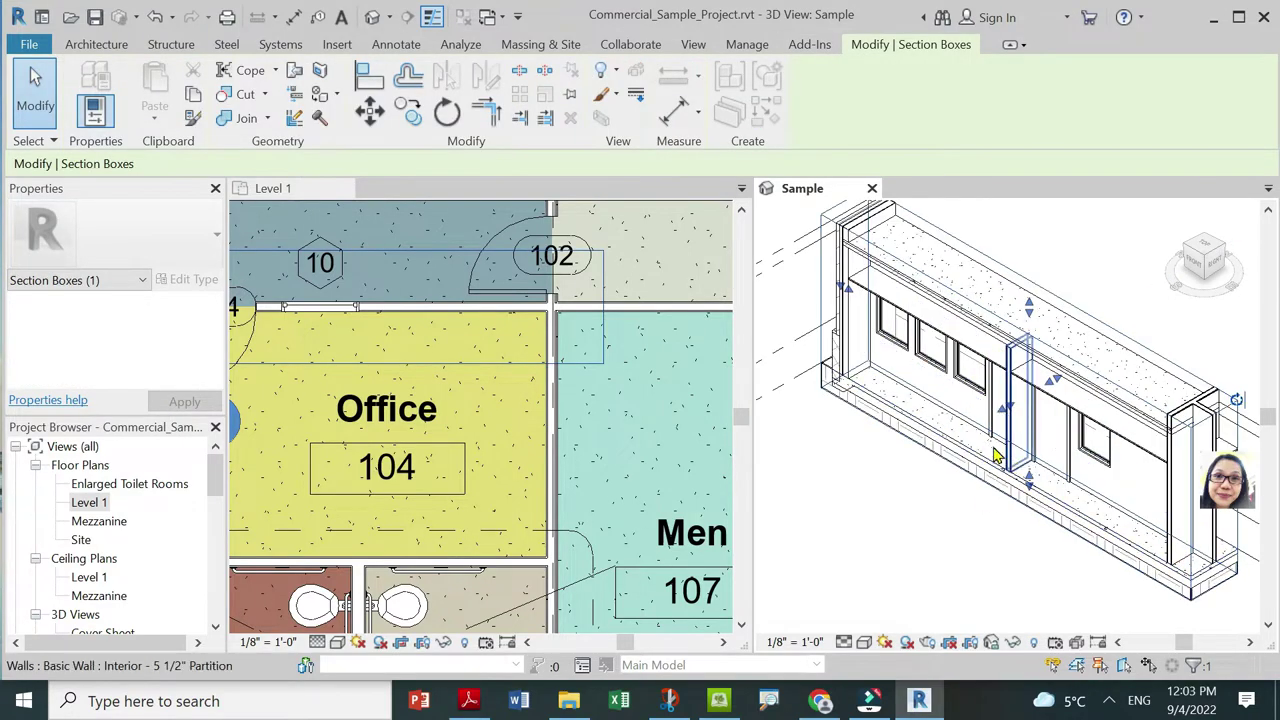
scroll(620, 335, down, 1)
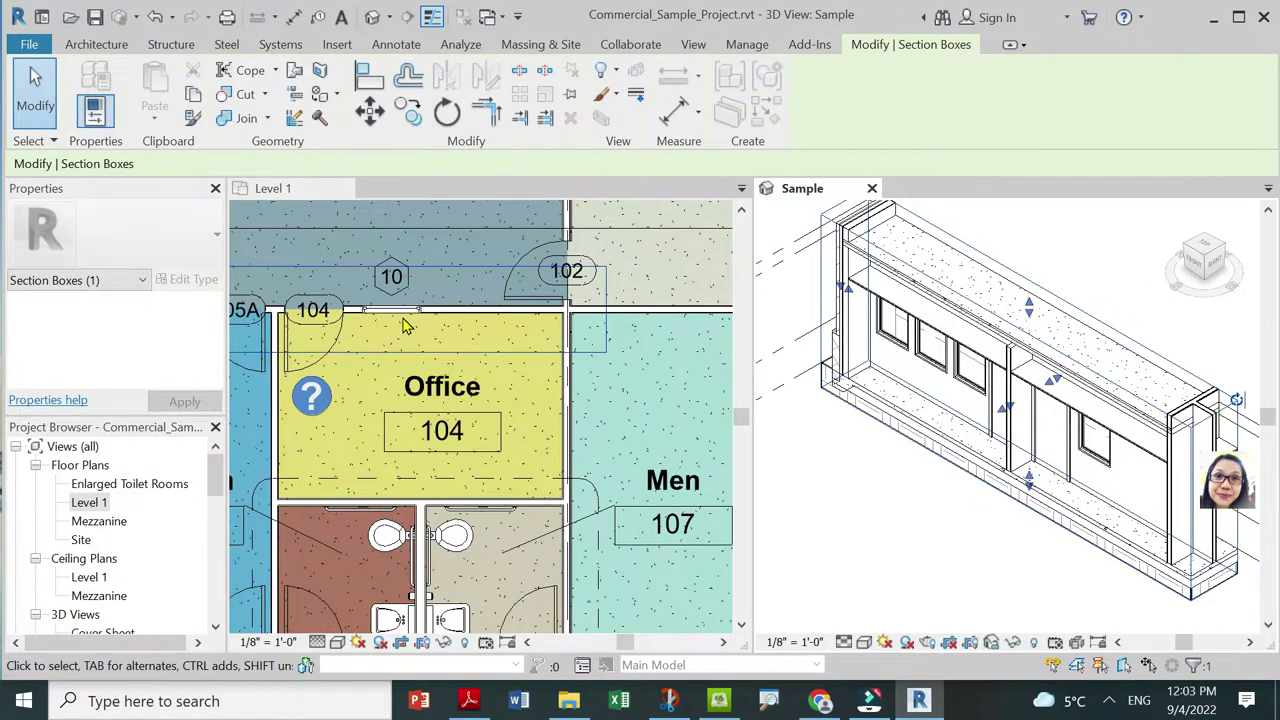
scroll(563, 320, down, 2)
scroll(476, 372, up, 2)
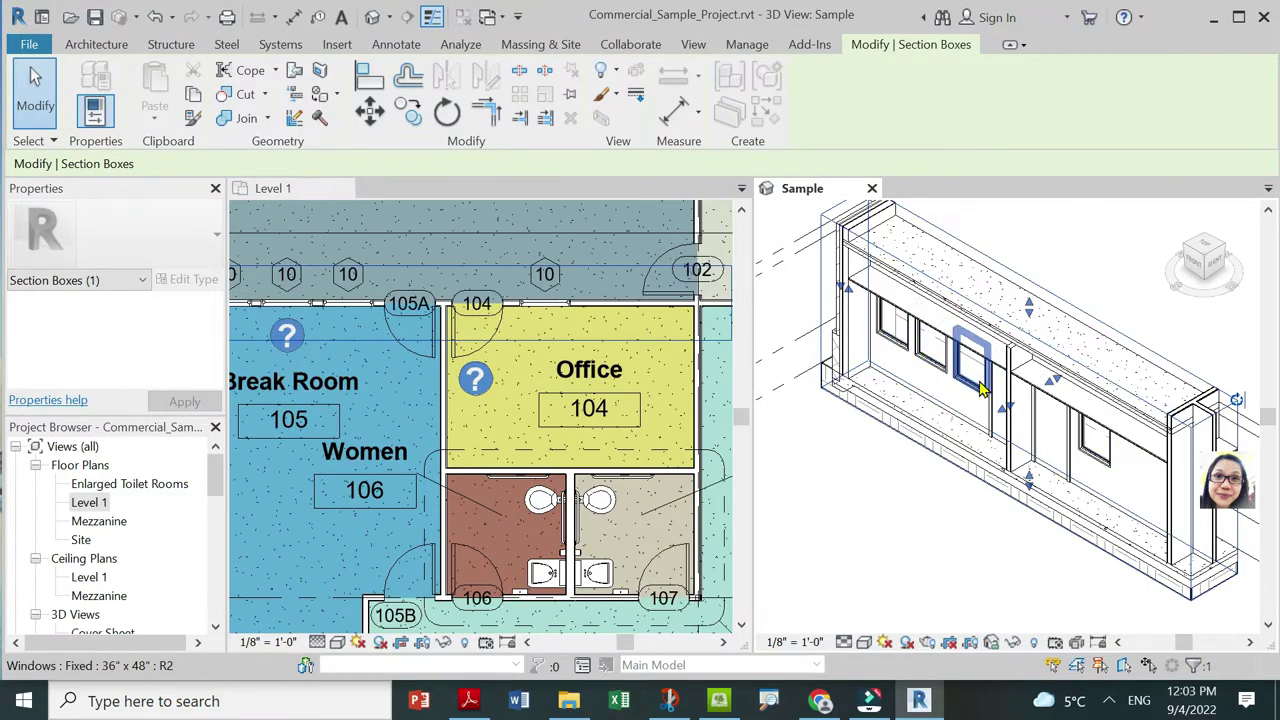
scroll(530, 345, down, 2)
scroll(517, 314, up, 2)
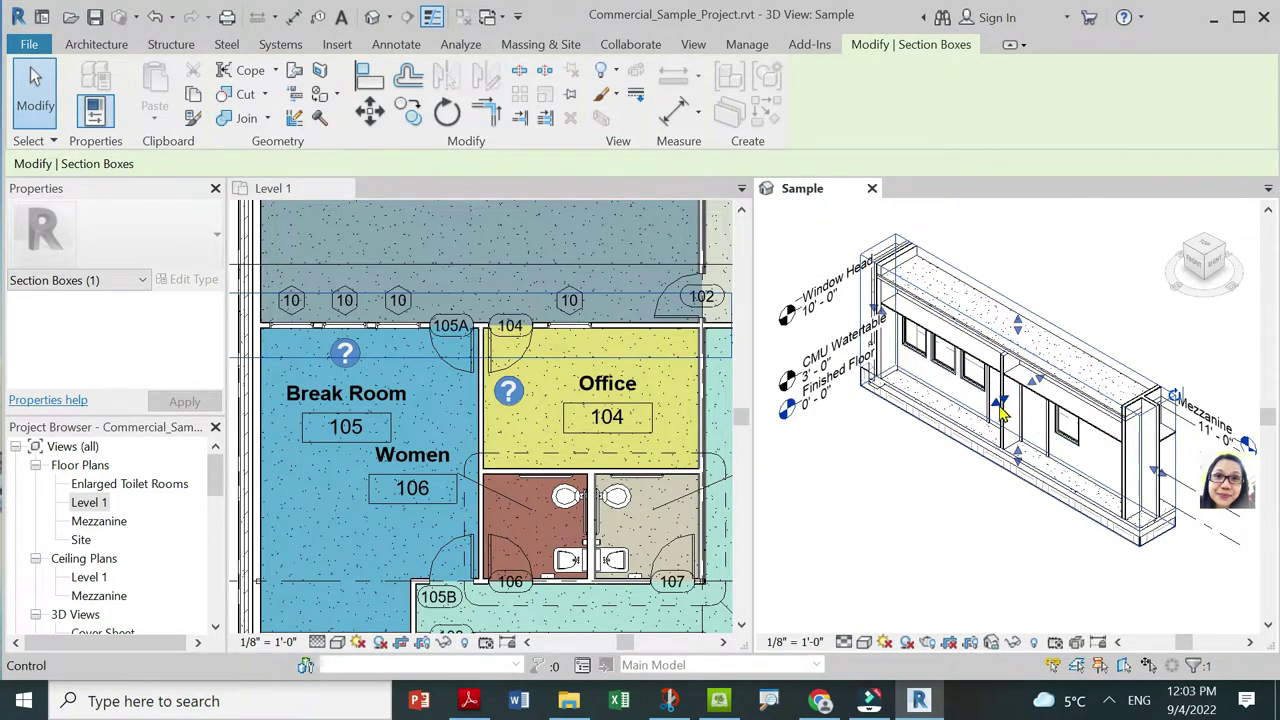
drag(1003, 410, 905, 375)
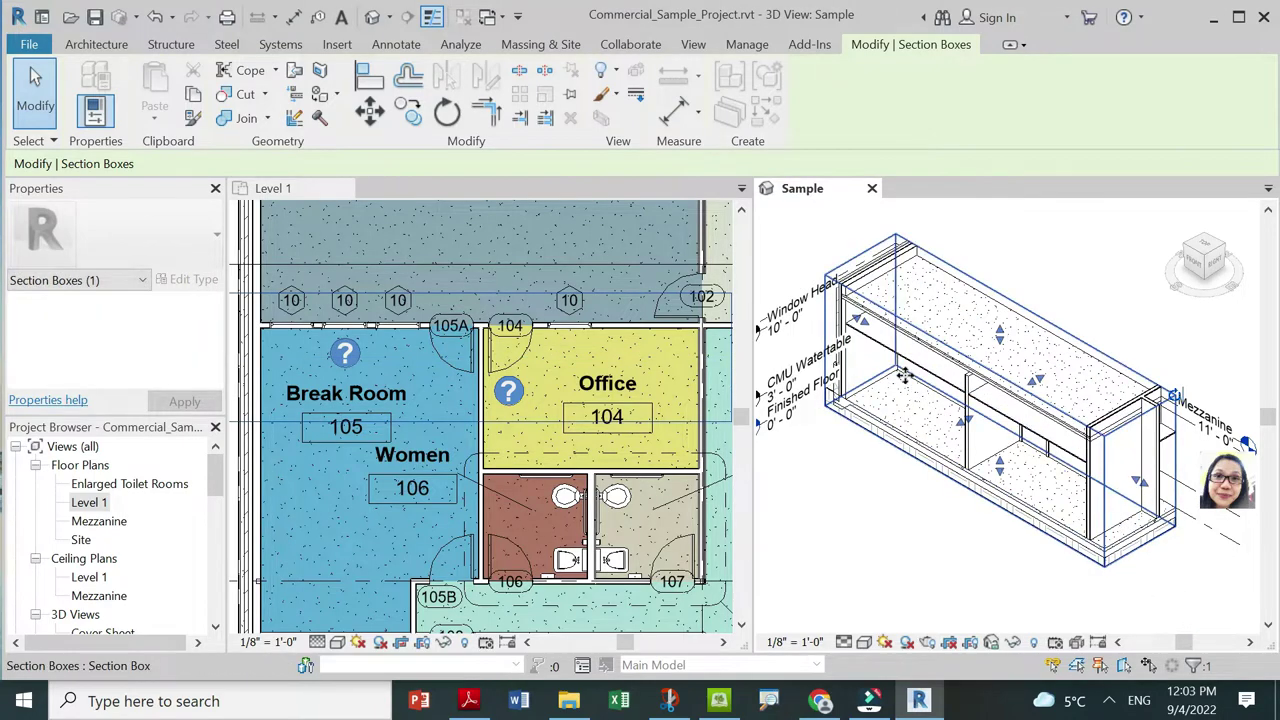
scroll(905, 375, down, 2)
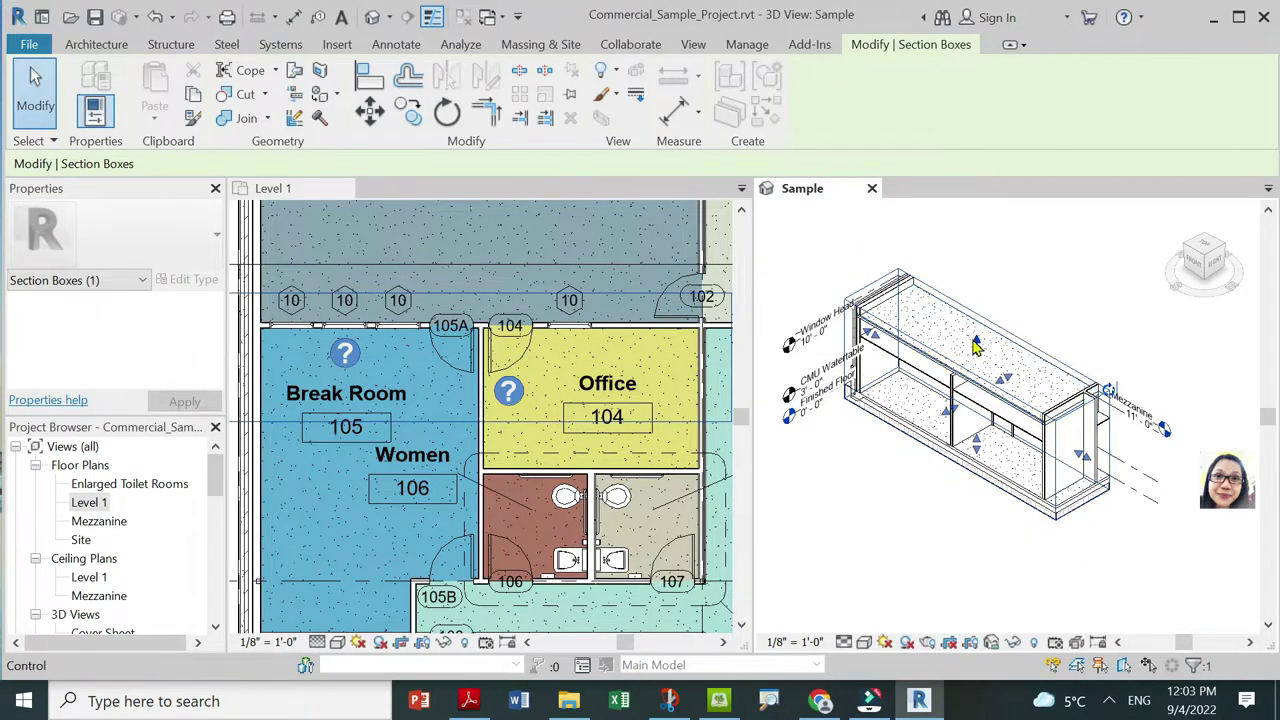
drag(976, 345, 972, 295)
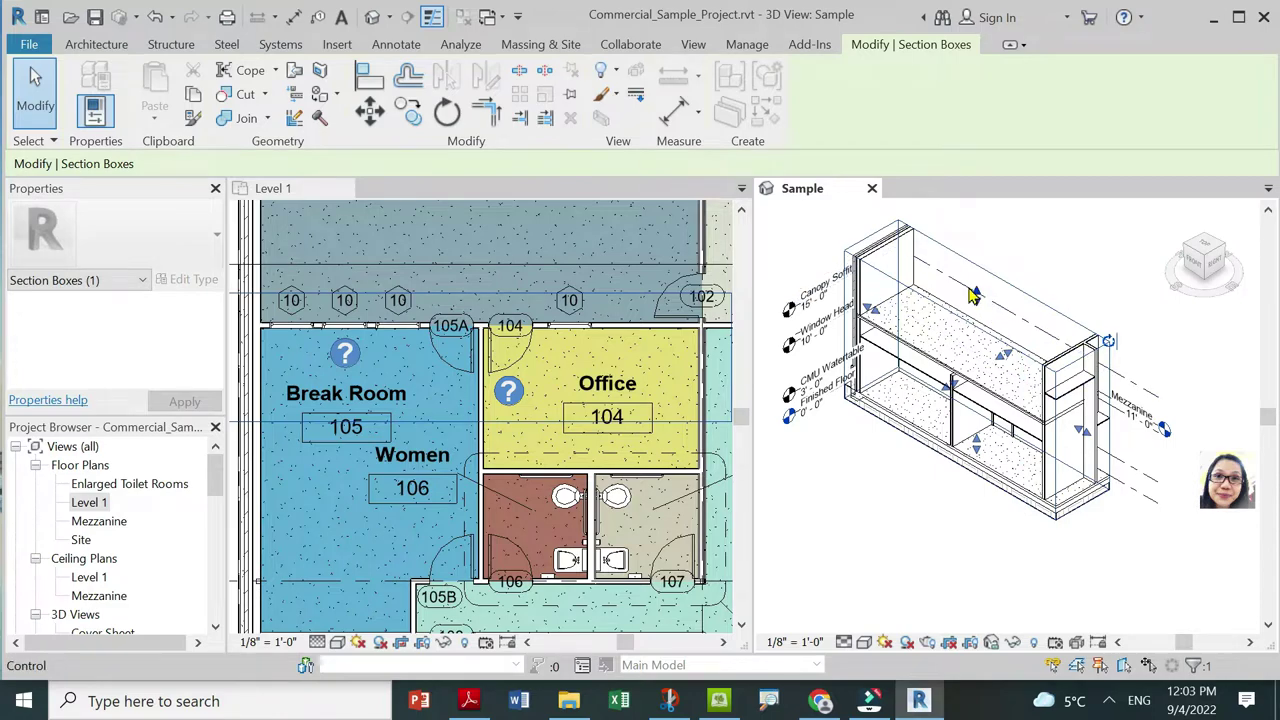
shift+middle_drag(978, 284, 968, 276)
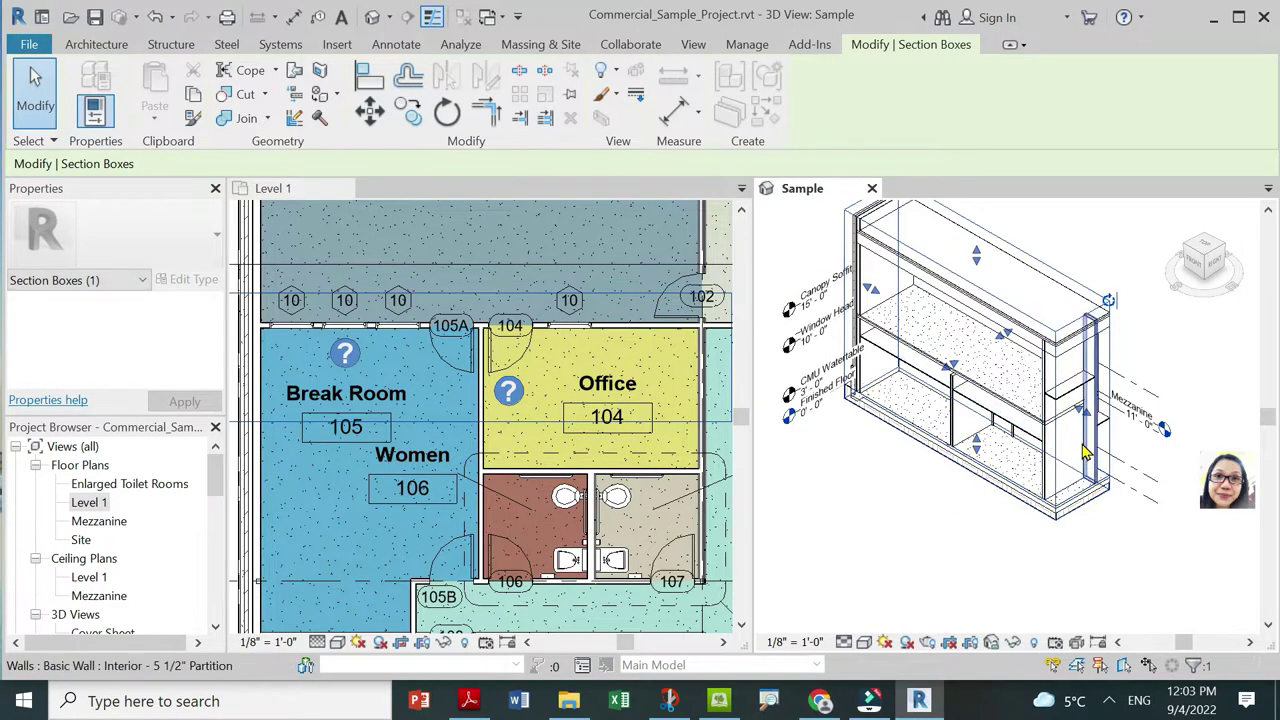
scroll(968, 276, down, 1)
Display the Sample 3D view in the Shaded visual style.
click(957, 517)
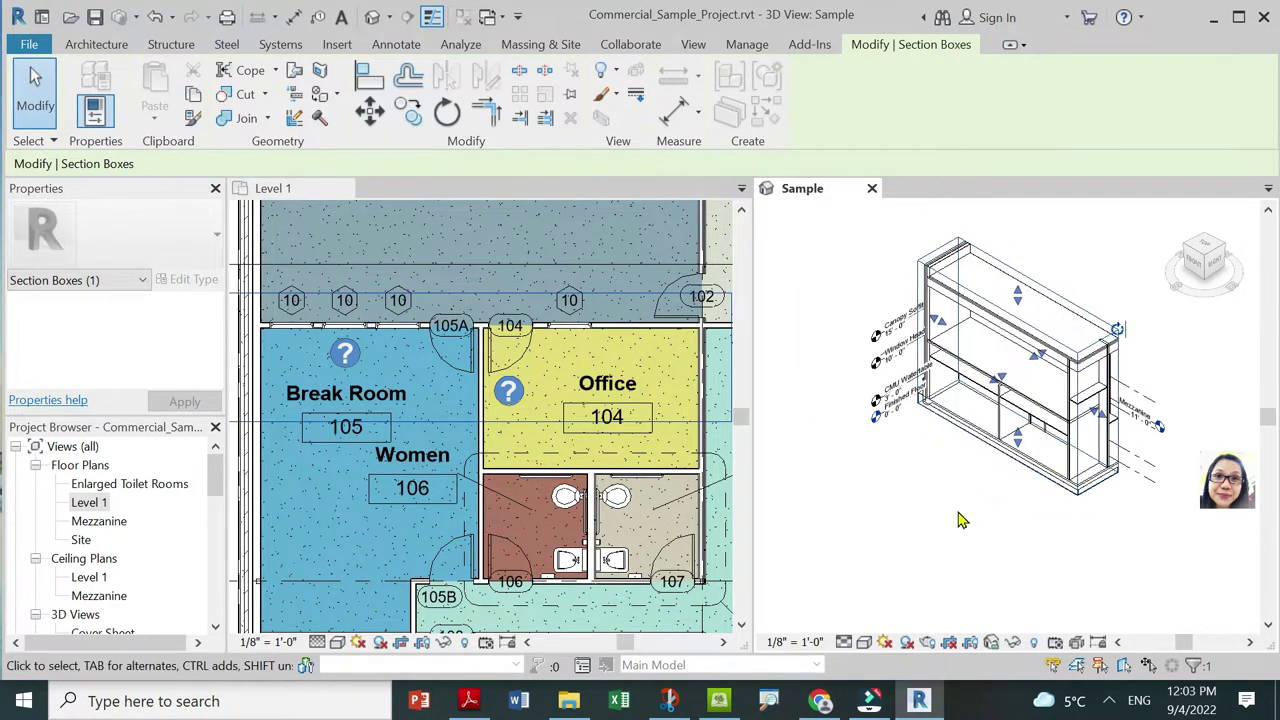
click(864, 643)
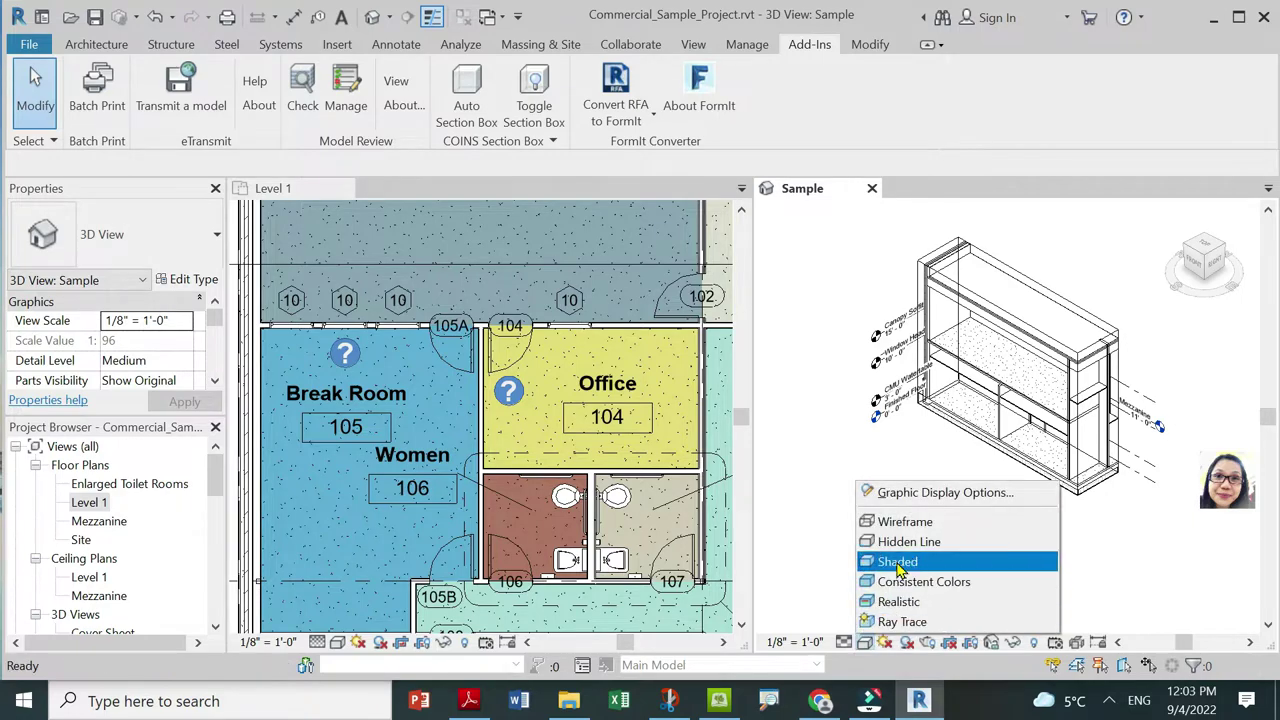
click(882, 566)
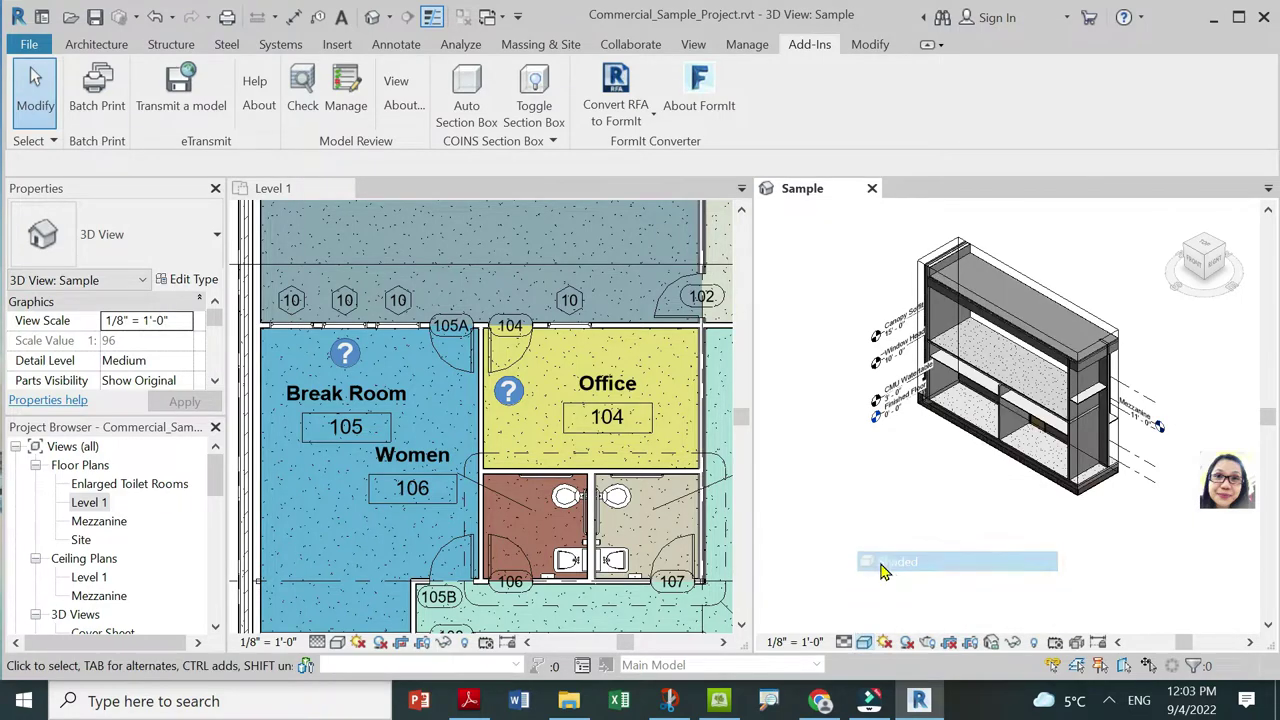
click(866, 643)
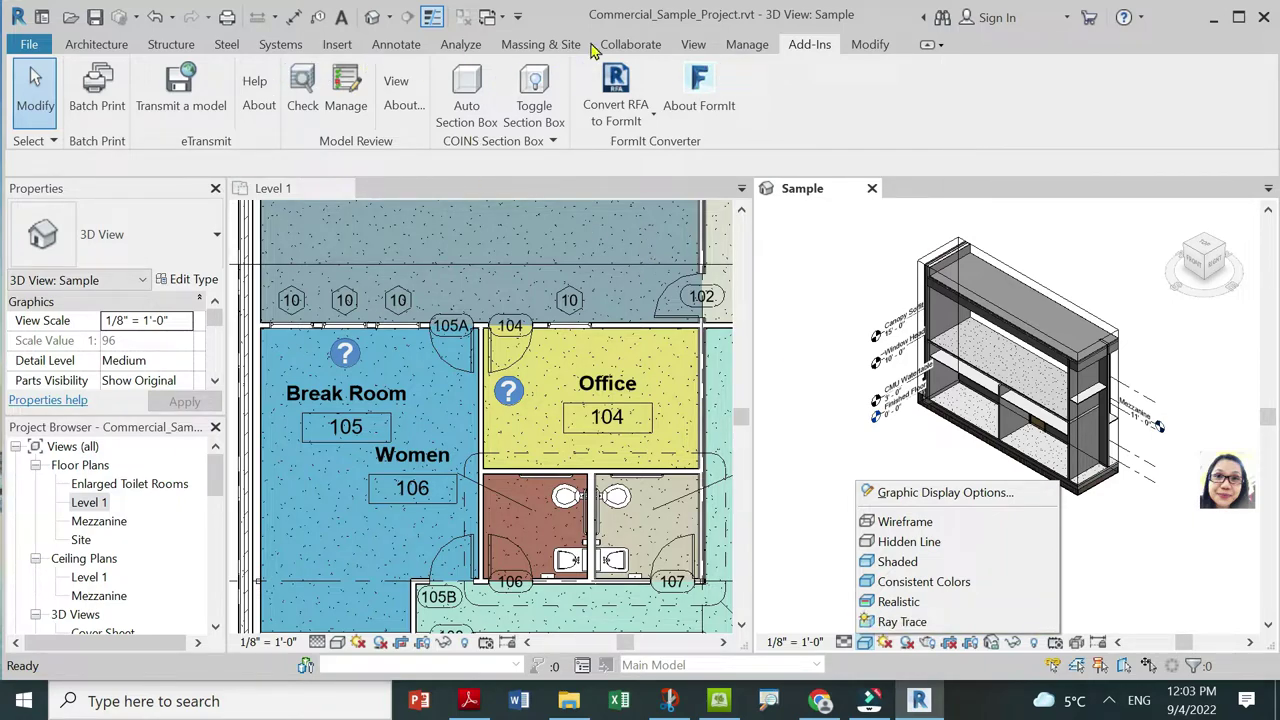
click(905, 521)
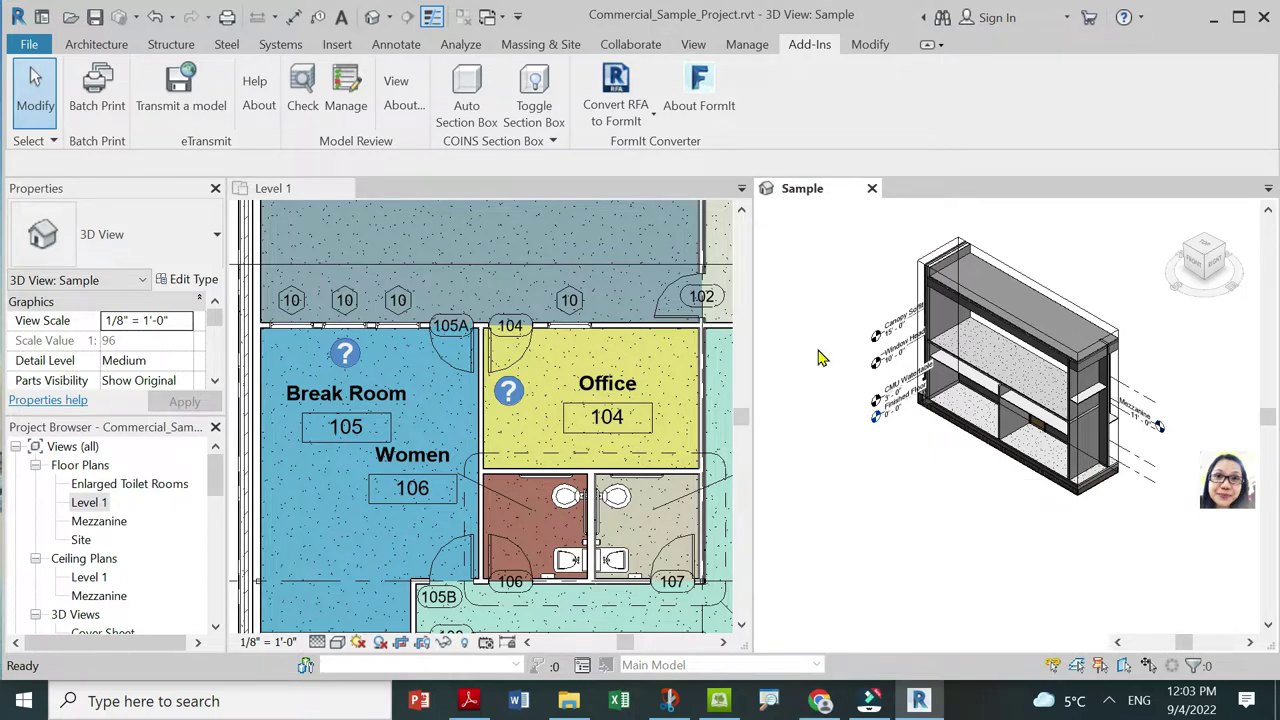
click(950, 400)
scroll(1045, 352, up, 2)
scroll(975, 487, down, 1)
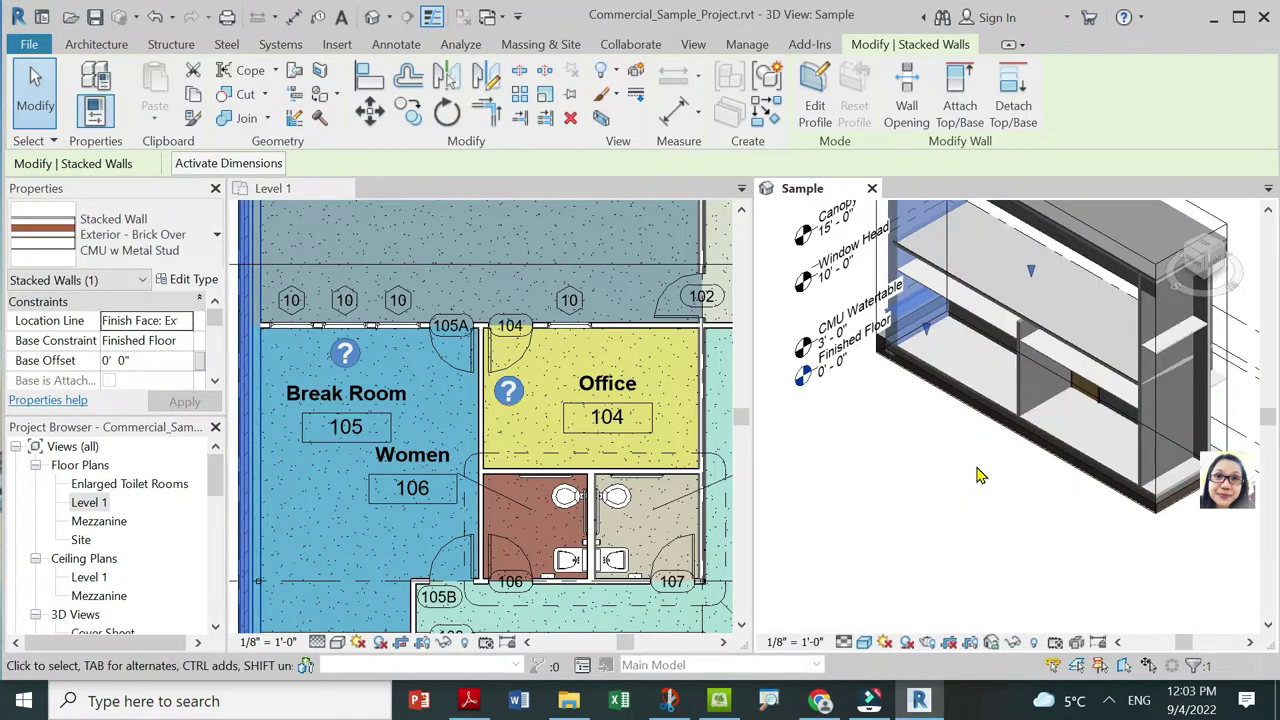
scroll(978, 480, down, 1)
scroll(990, 484, down, 1)
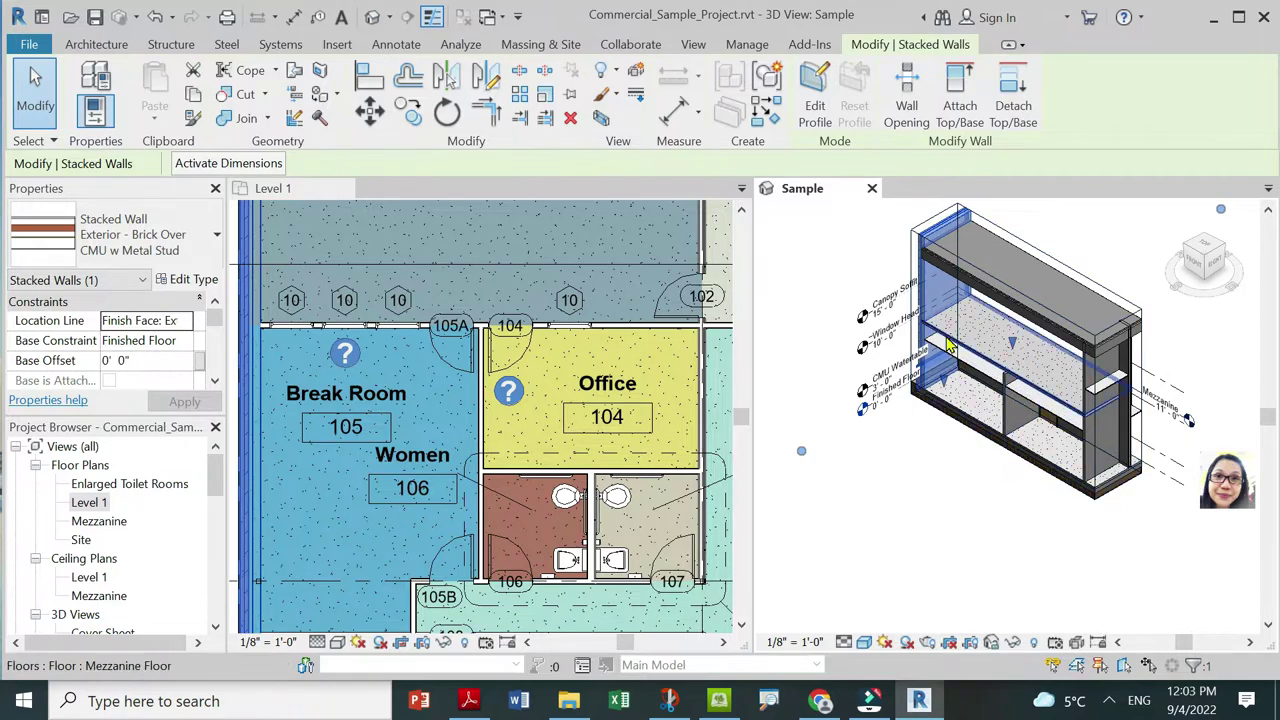
Zoom the Level 1 plan to the stair beside Storage 103 and select that stair.
click(967, 510)
scroll(140, 484, down, 2)
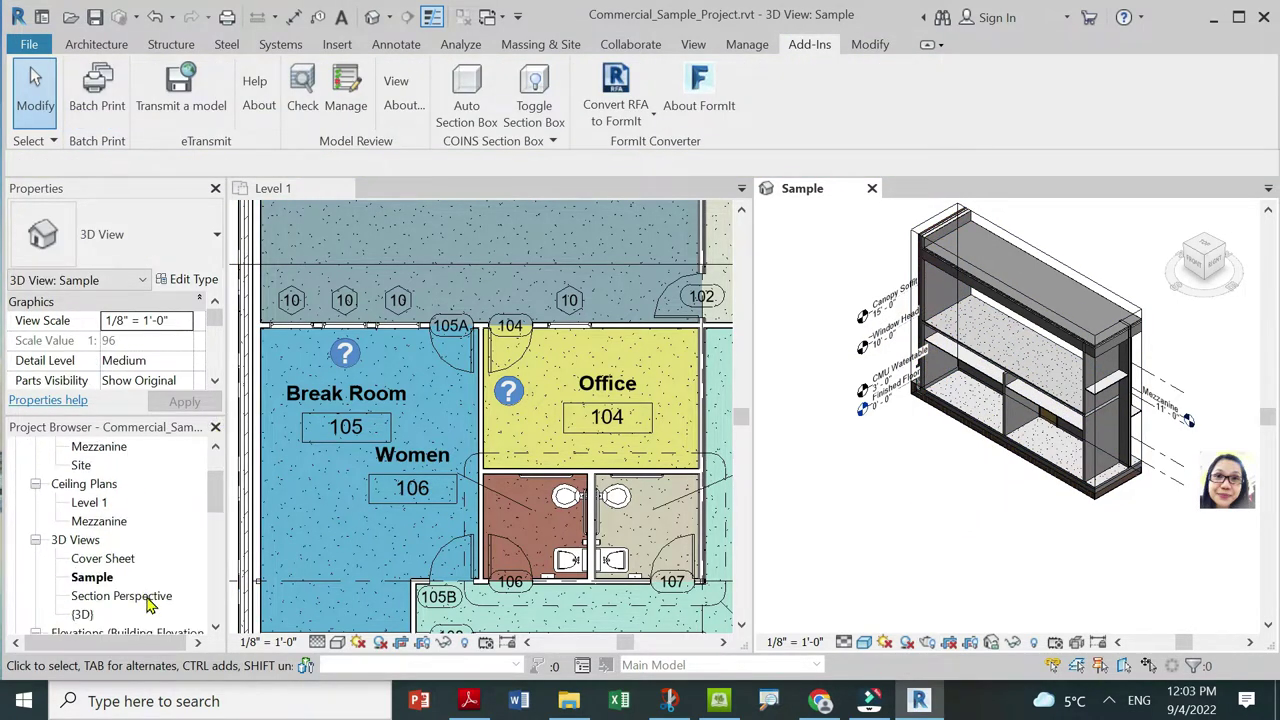
scroll(140, 484, down, 2)
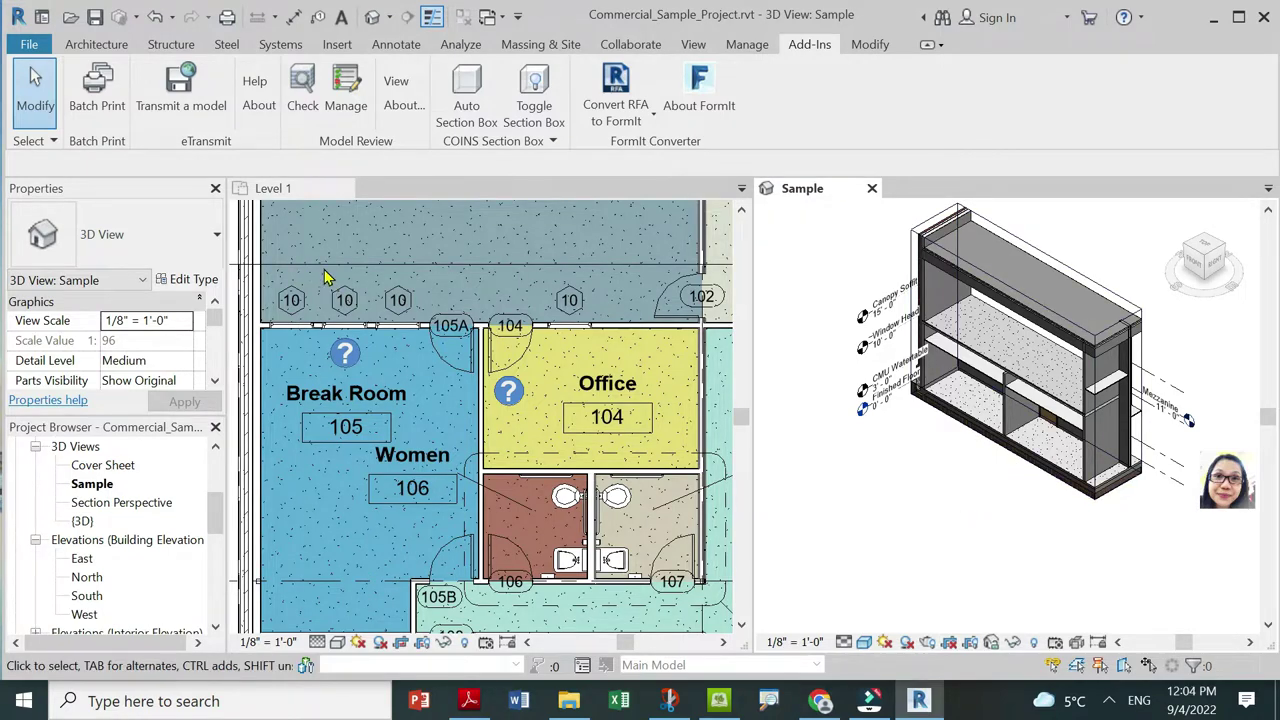
scroll(390, 300, down, 2)
scroll(470, 400, down, 2)
scroll(585, 548, down, 2)
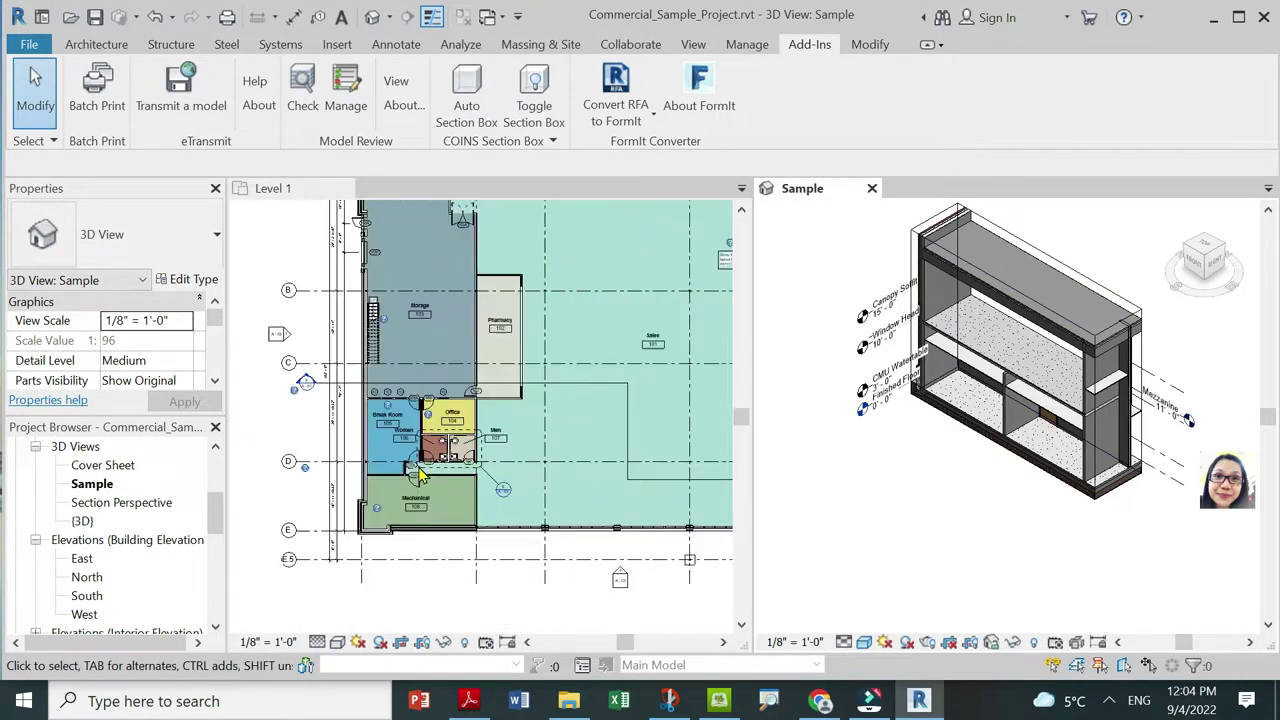
scroll(500, 450, up, 2)
scroll(437, 375, up, 3)
scroll(437, 375, up, 2)
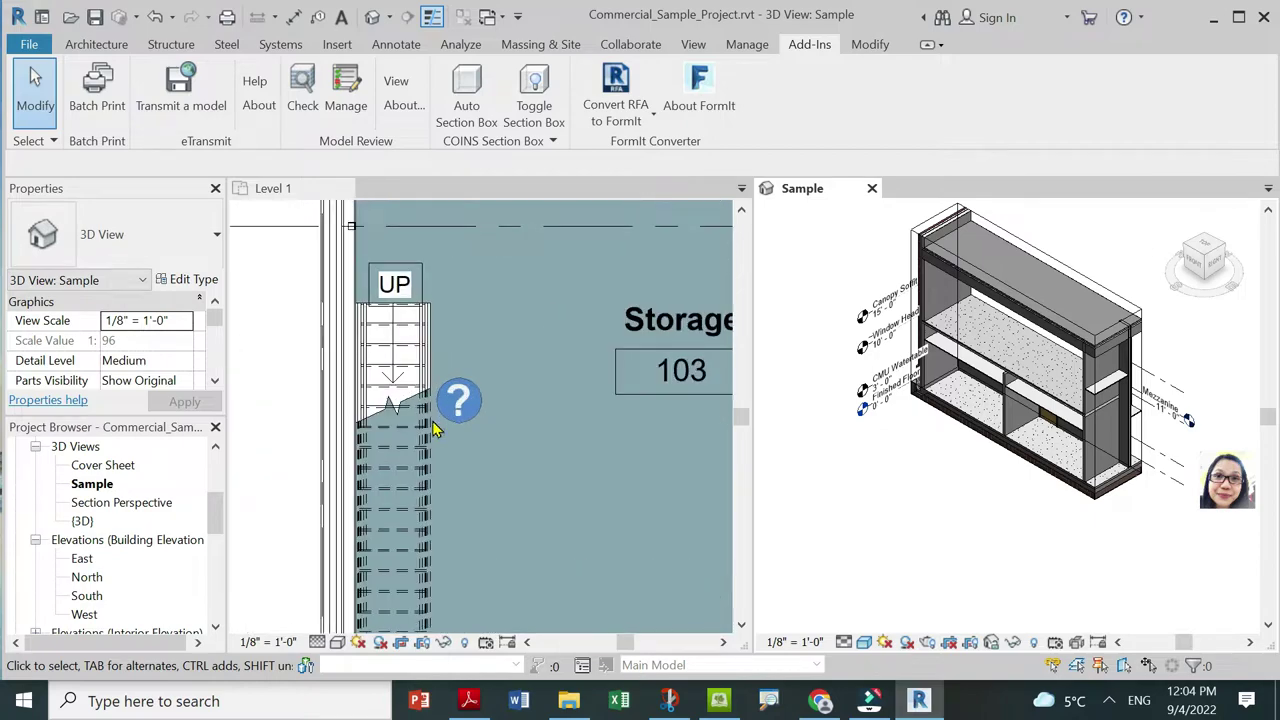
click(426, 370)
click(427, 365)
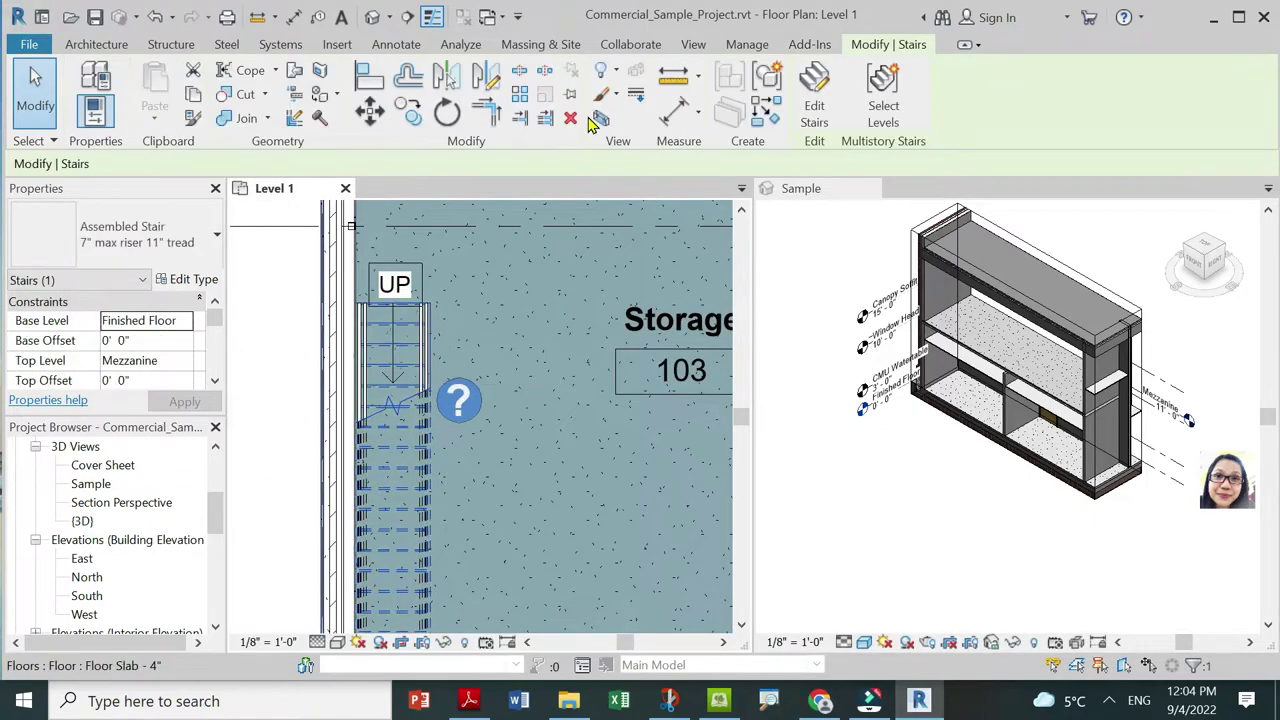
click(805, 45)
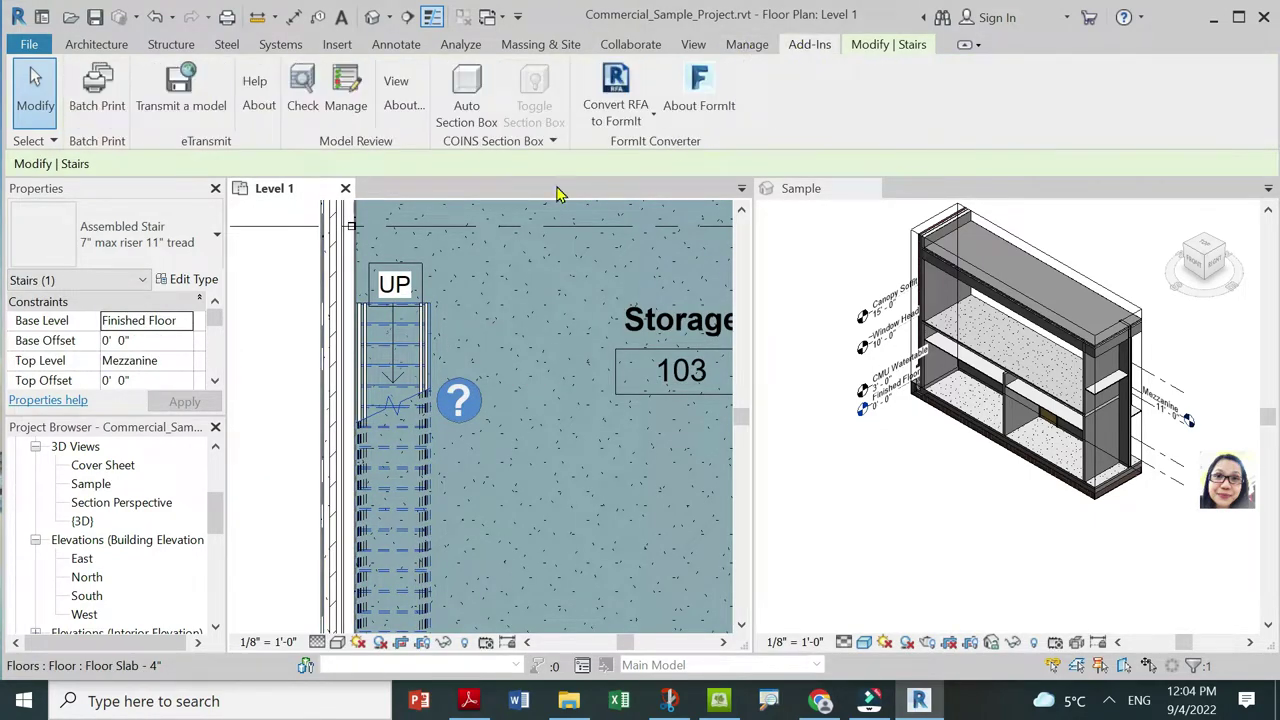
Create a new 3D view named 'Sample - Stairs' with an Auto Section Box around the stair.
click(465, 100)
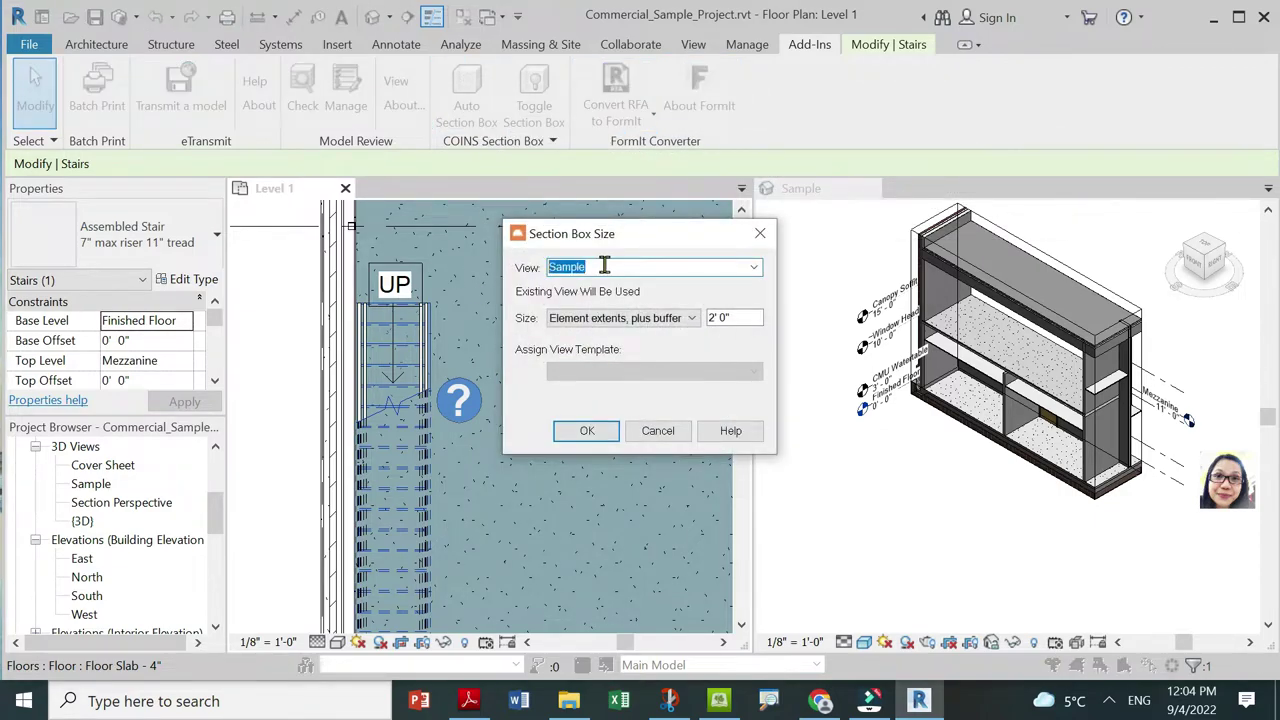
text(- Stairs)
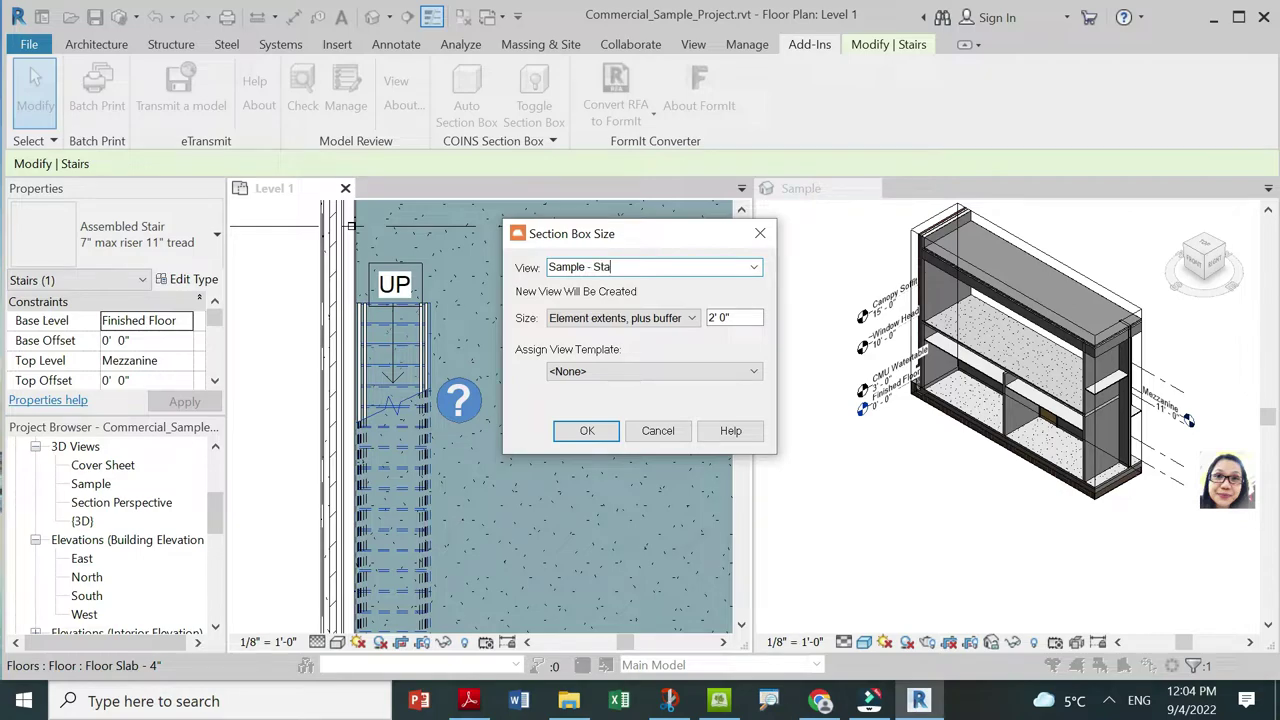
click(588, 432)
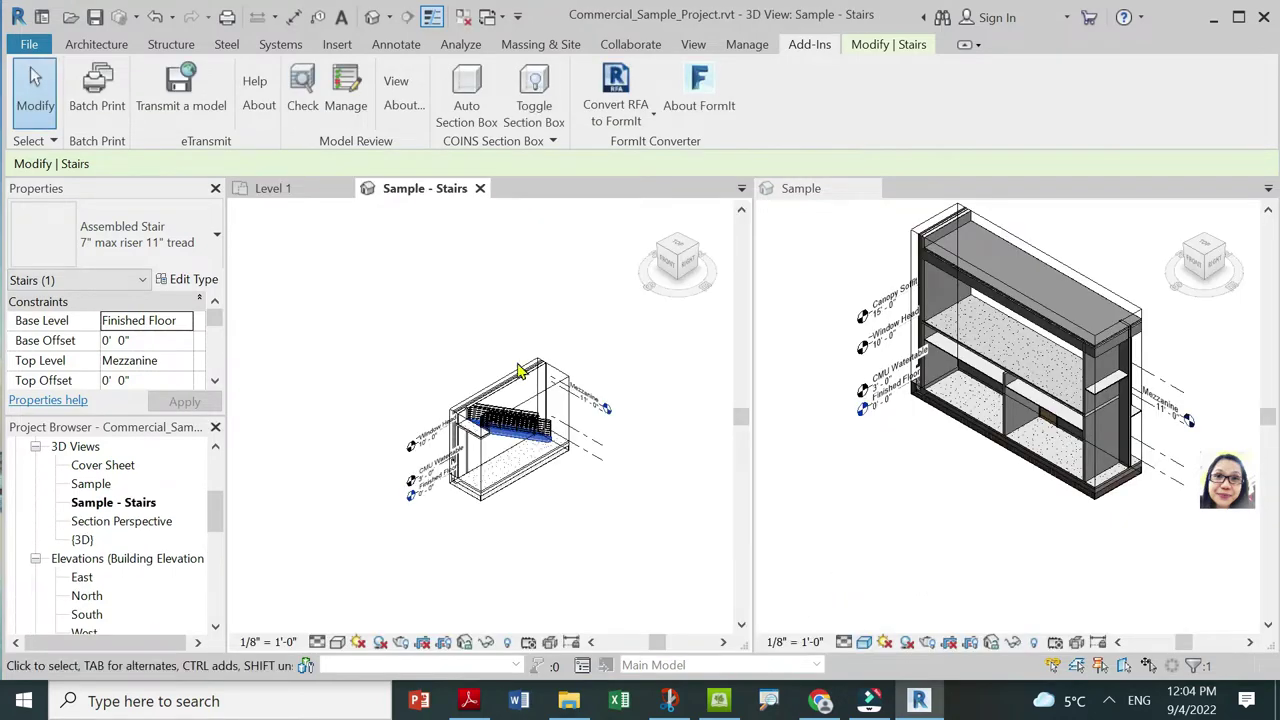
Set the Sample - Stairs view to the Shaded visual style.
click(613, 607)
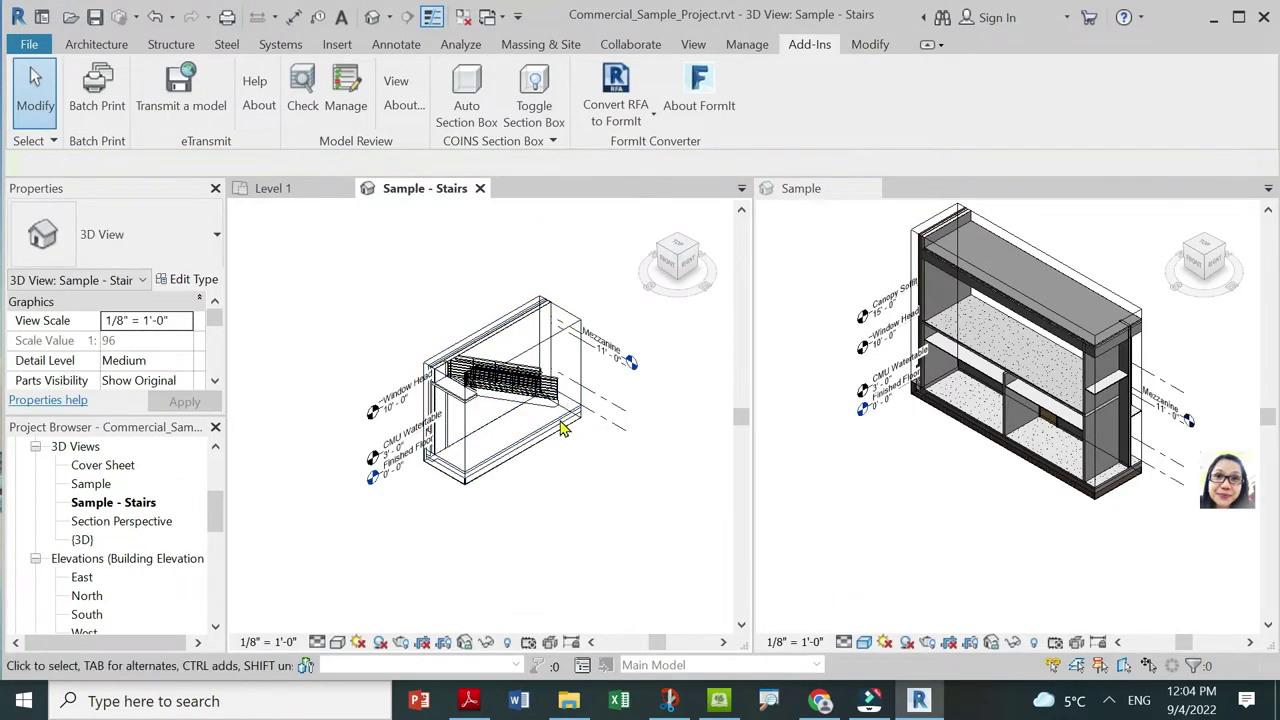
scroll(555, 350, up, 2)
scroll(525, 338, down, 2)
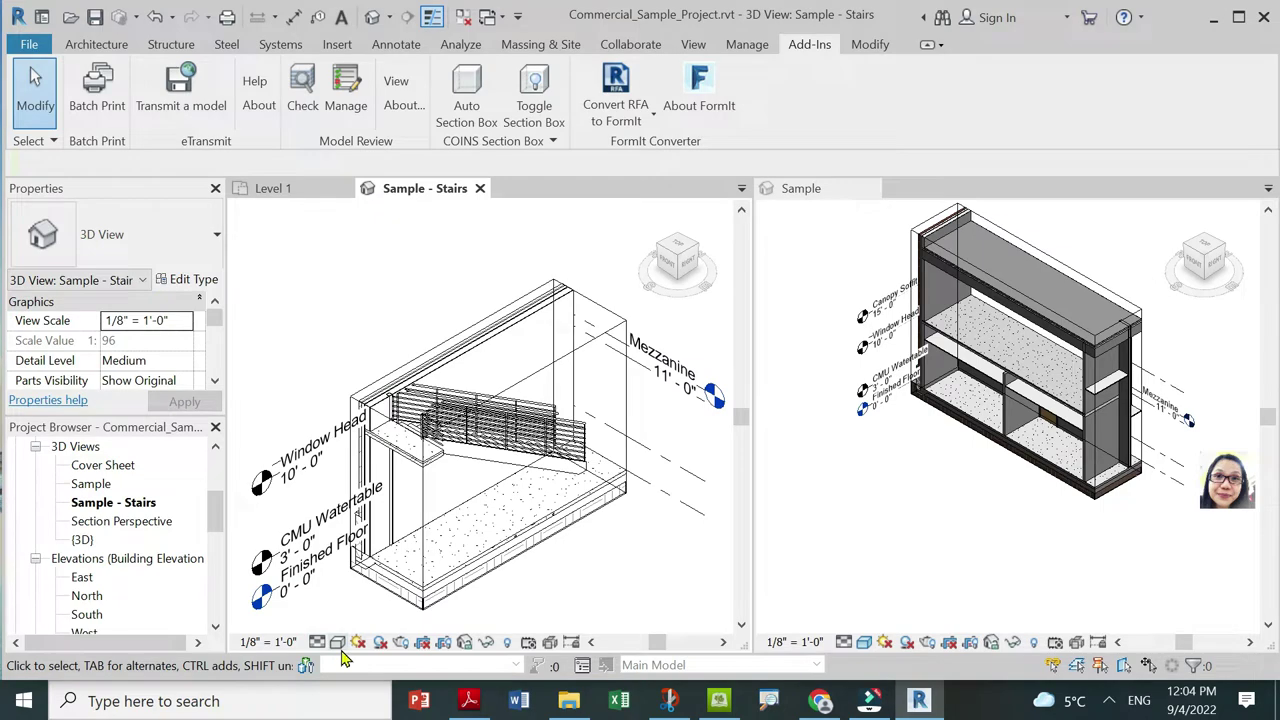
click(337, 641)
click(378, 560)
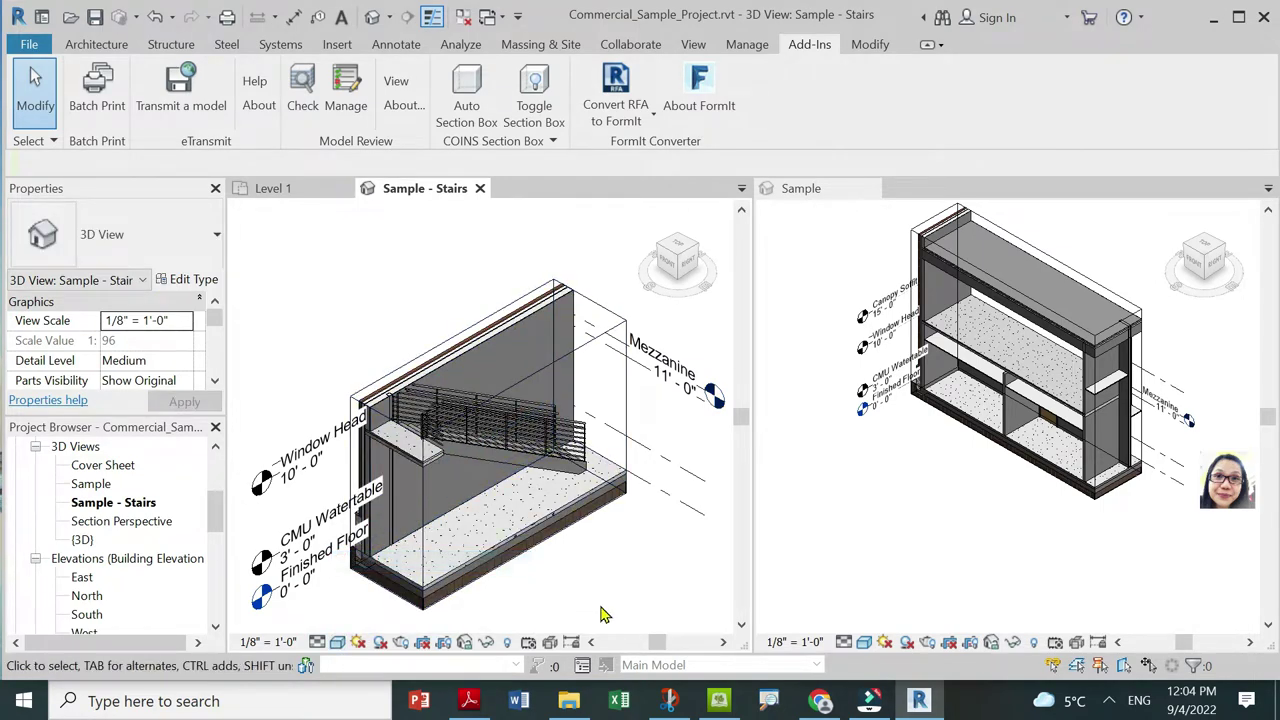
Hide the exterior stacked wall in this view only to expose the stair.
click(517, 337)
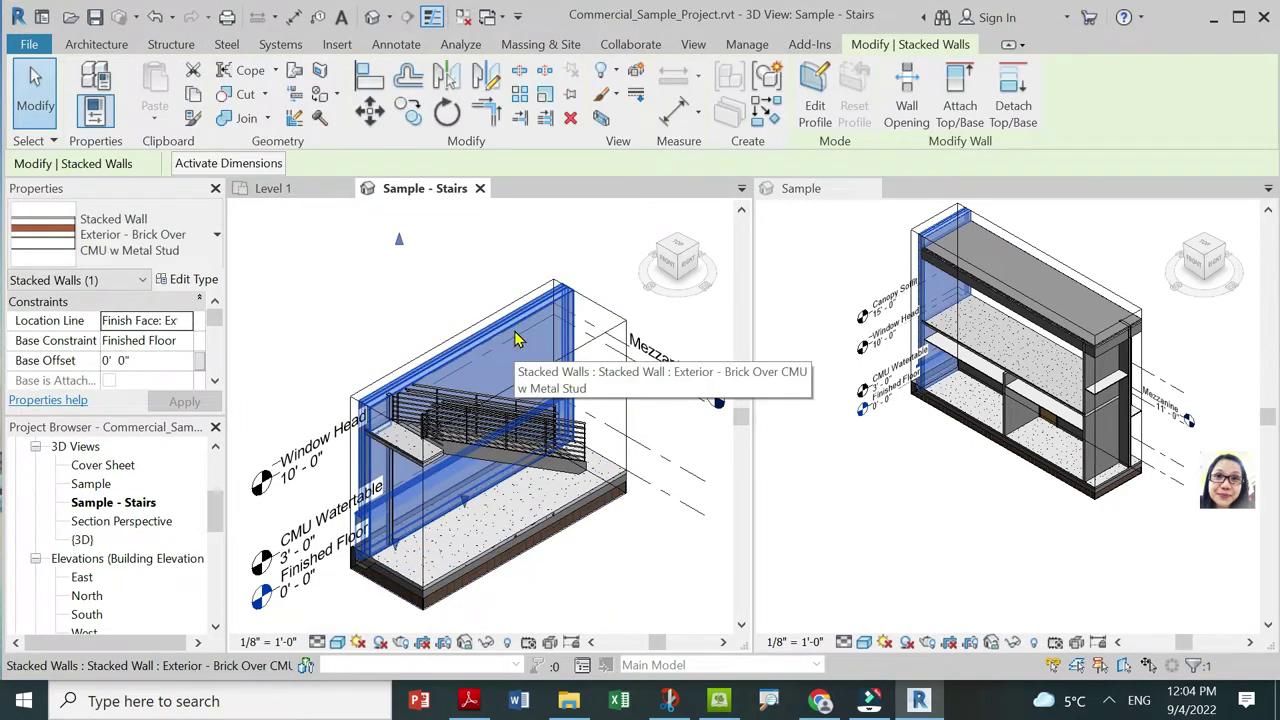
right_click(515, 345)
mouse_move(576, 314)
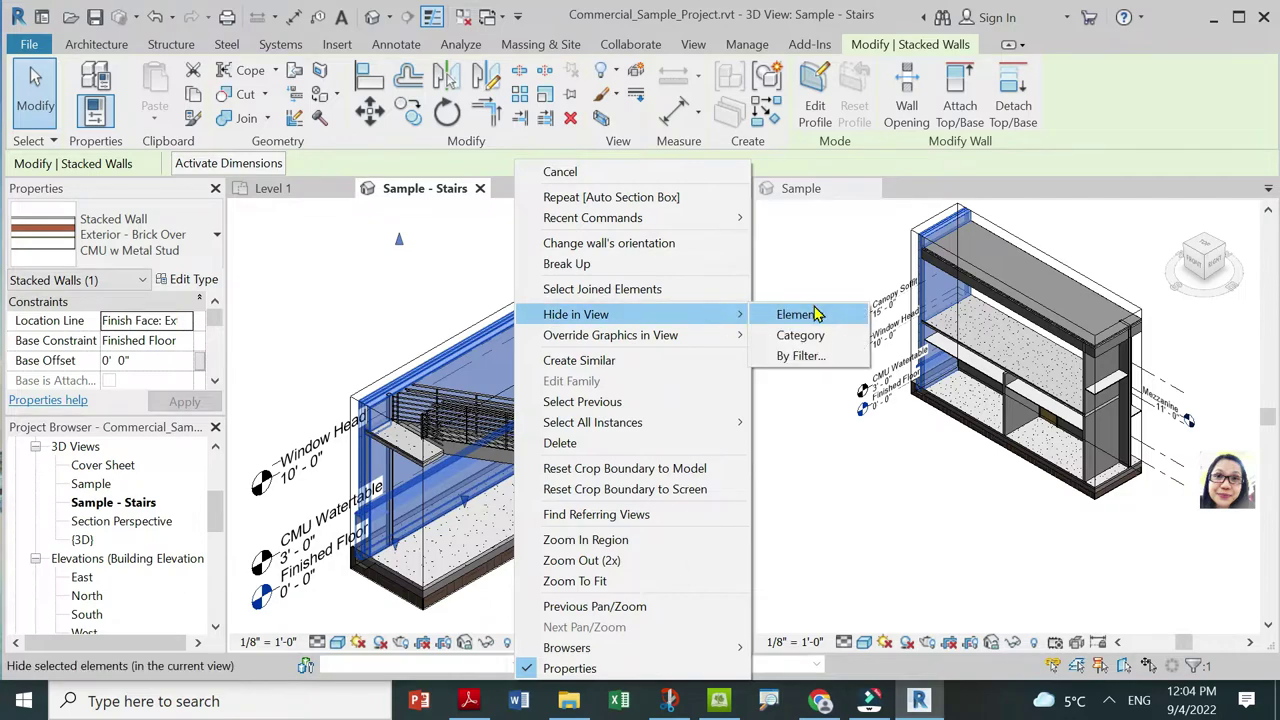
click(816, 318)
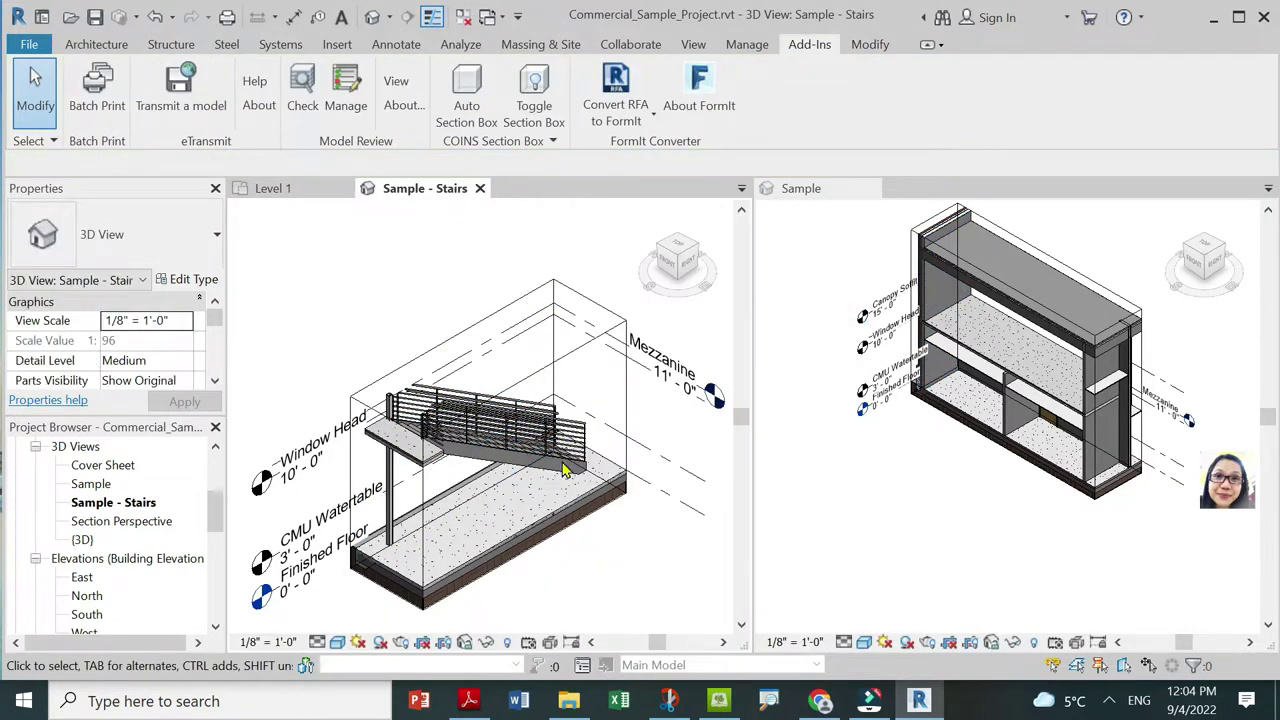
scroll(540, 555, up, 2)
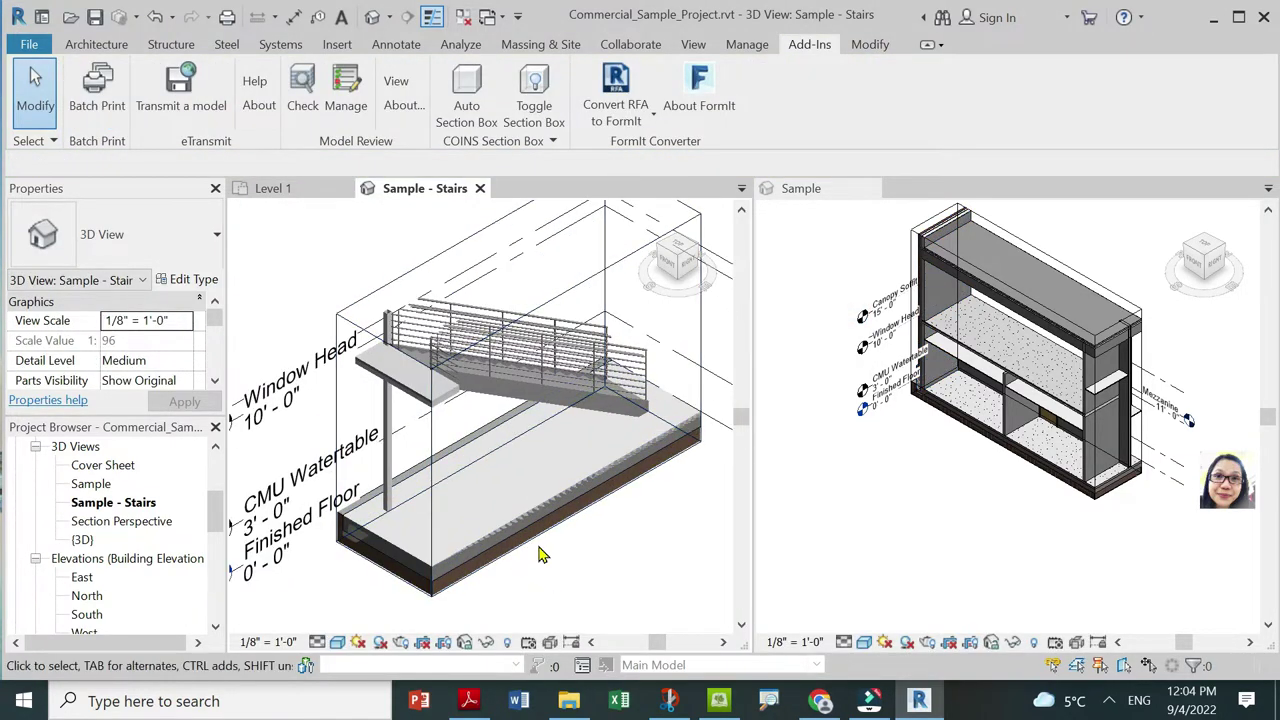
scroll(442, 310, down, 2)
Enlarge the stair's section box outward to the right around the slab.
click(600, 272)
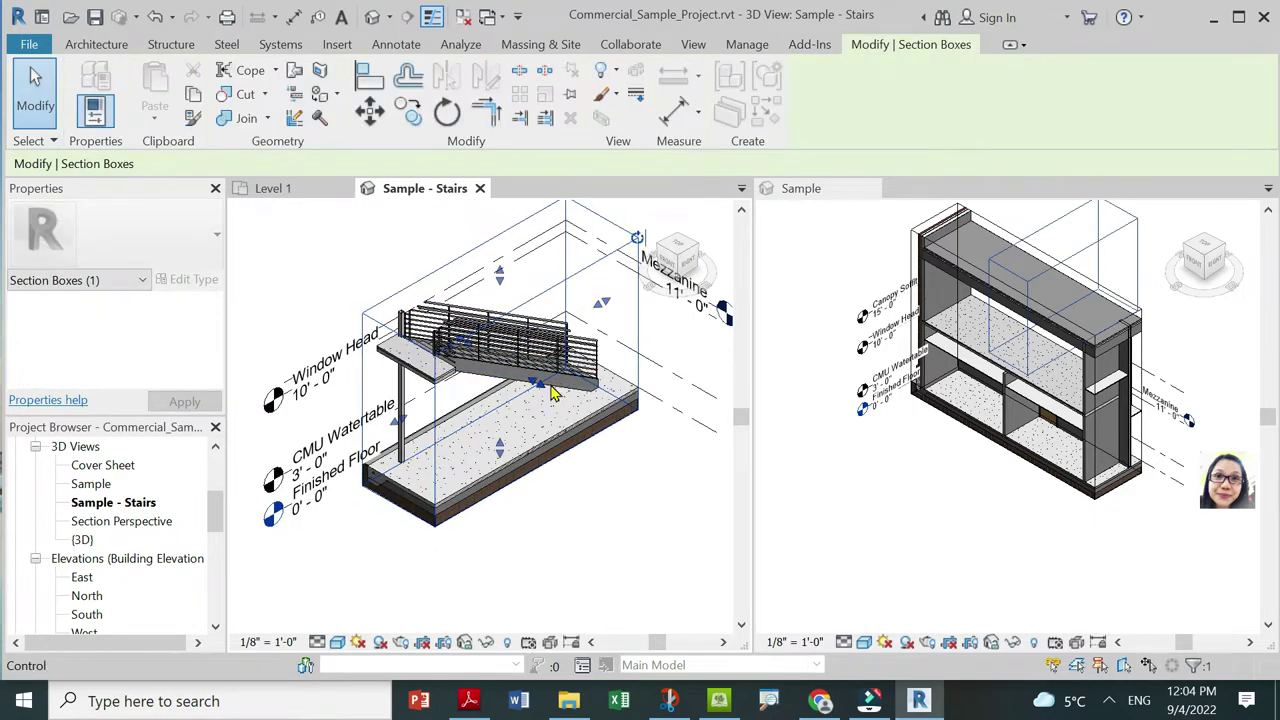
drag(553, 393, 577, 406)
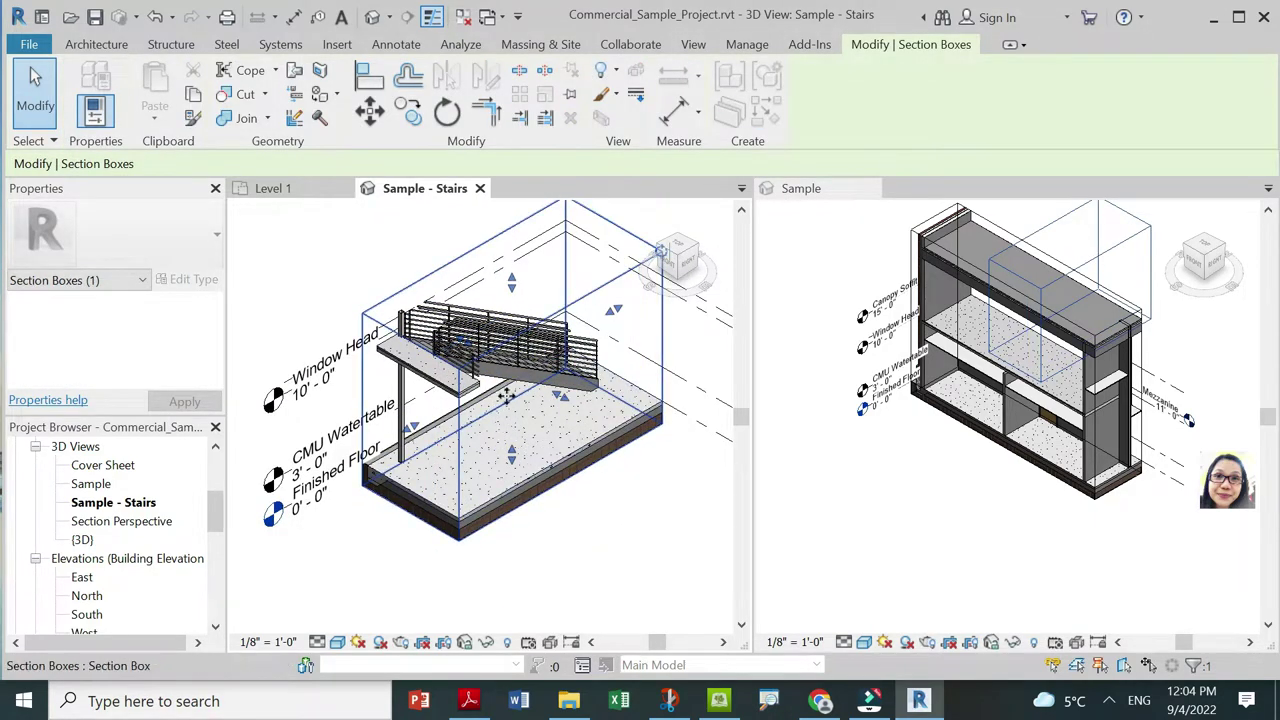
drag(574, 403, 598, 414)
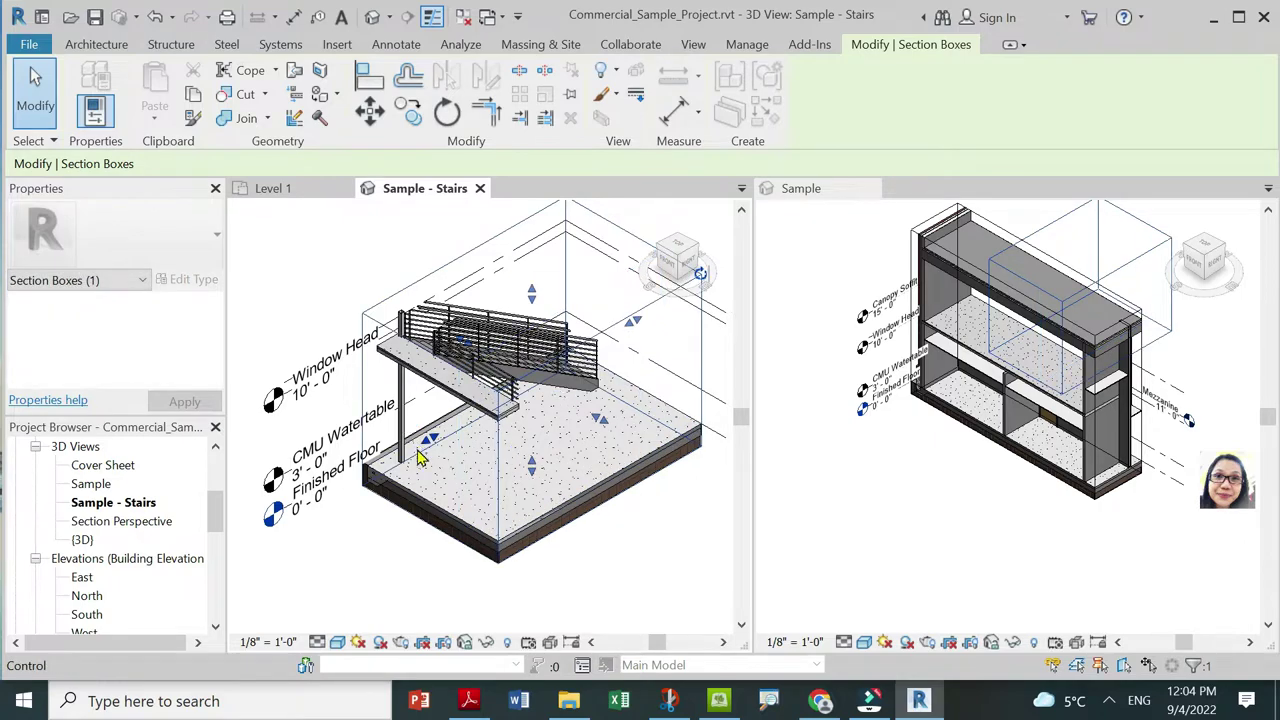
scroll(400, 440, up, 3)
scroll(440, 330, down, 2)
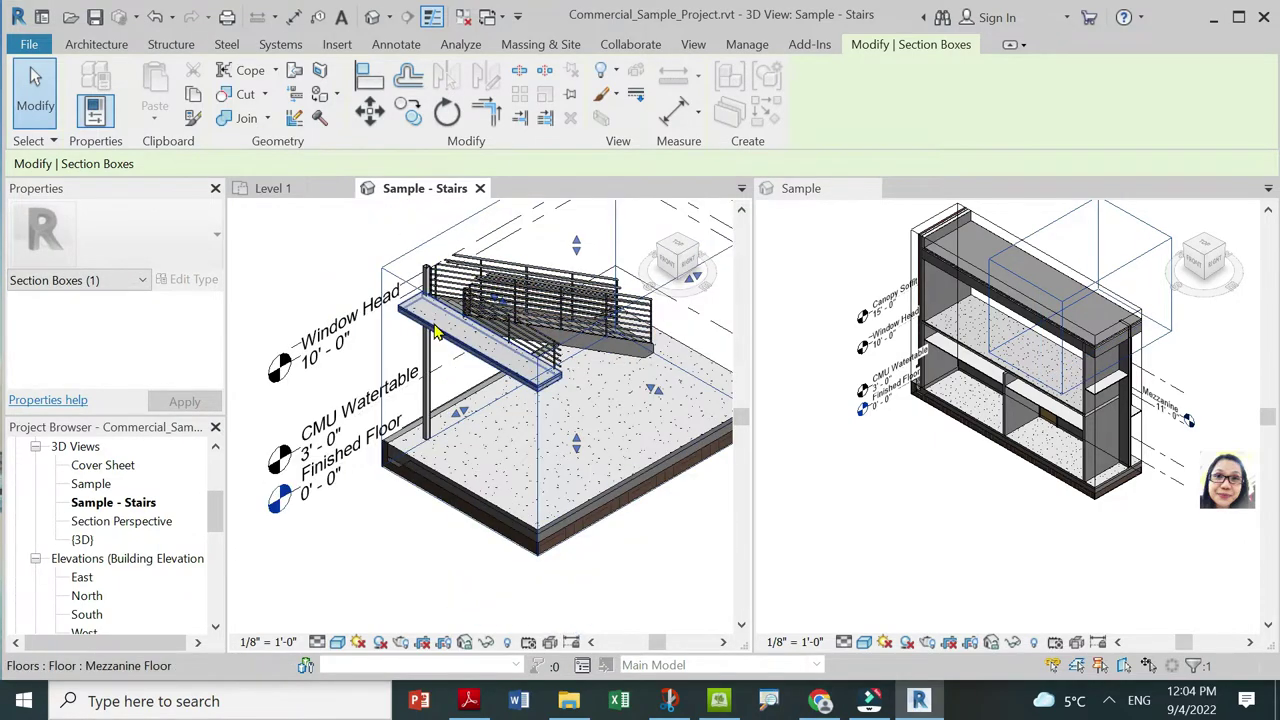
scroll(435, 333, down, 3)
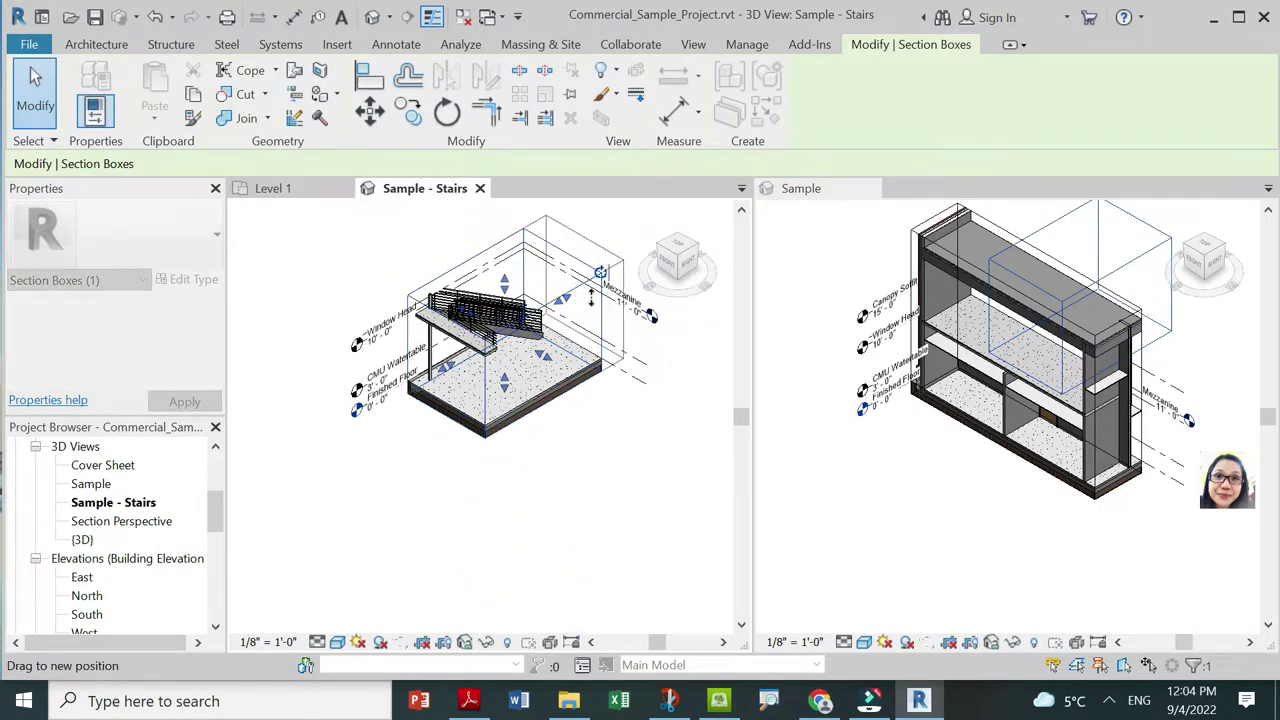
click(657, 514)
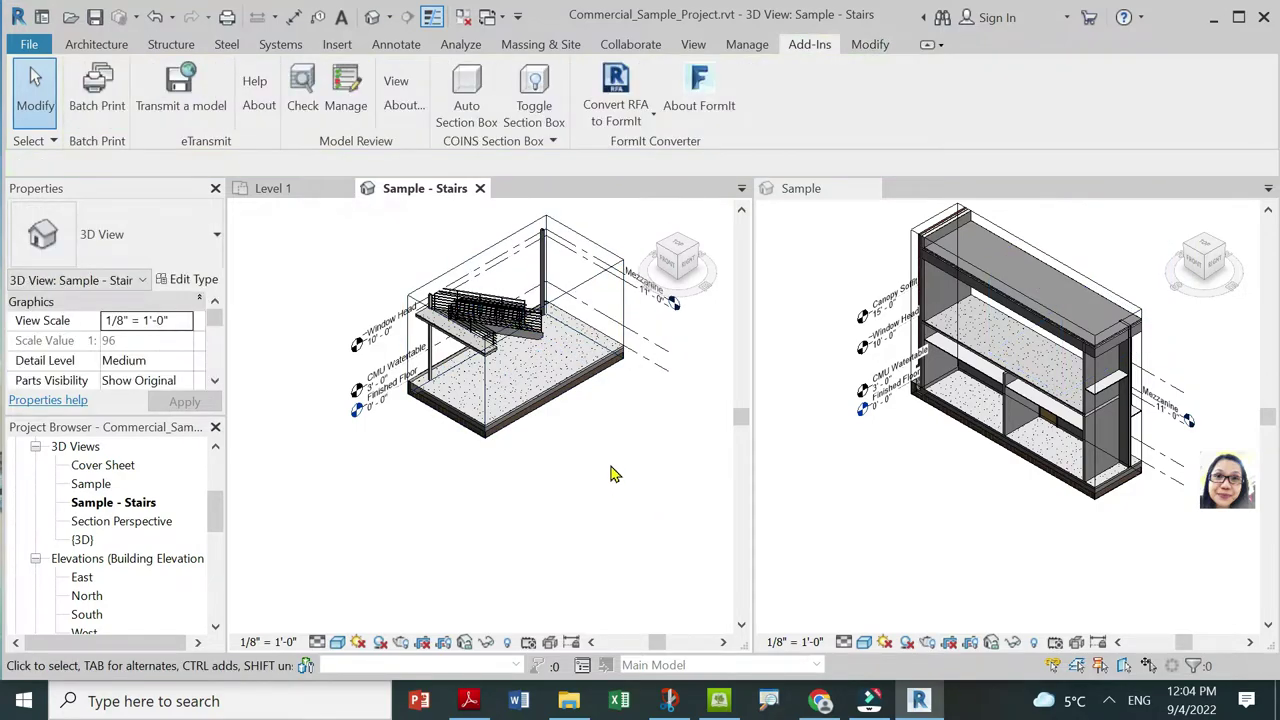
scroll(610, 471, down, 1)
scroll(632, 288, up, 2)
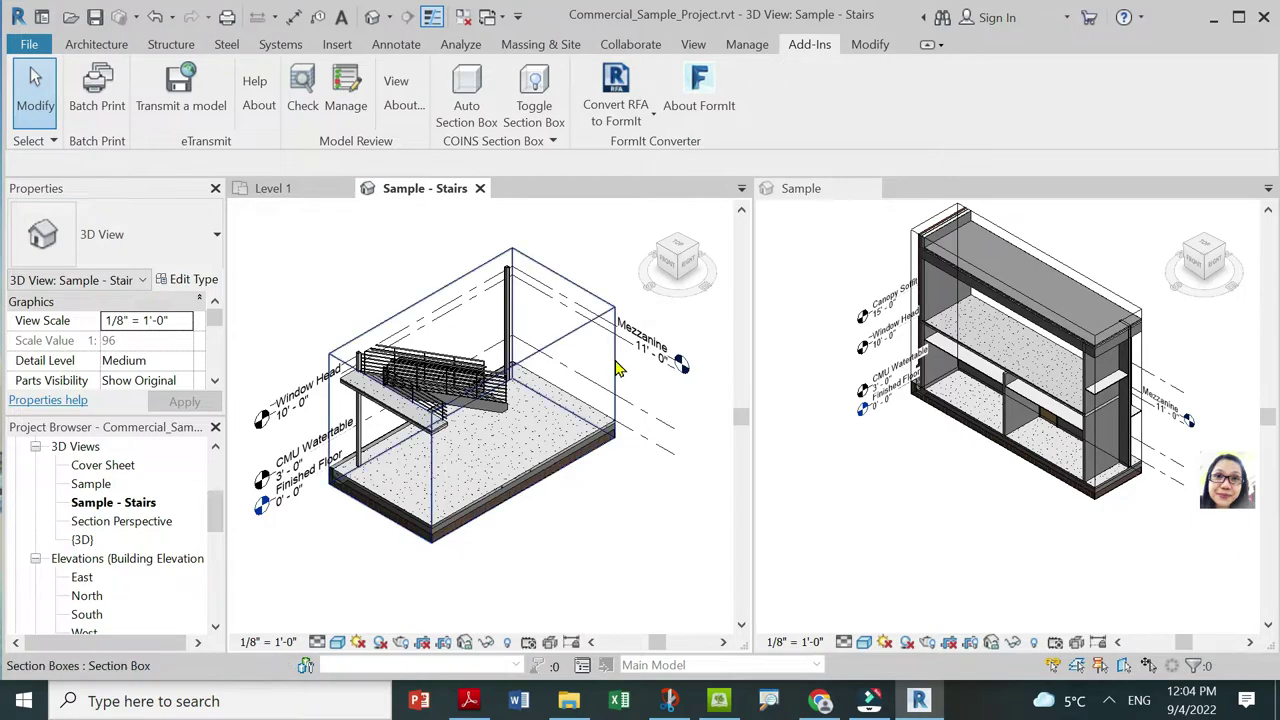
Hide the section box in this view, reorient the stair, and open Visibility/Graphic Overrides (VG).
click(616, 369)
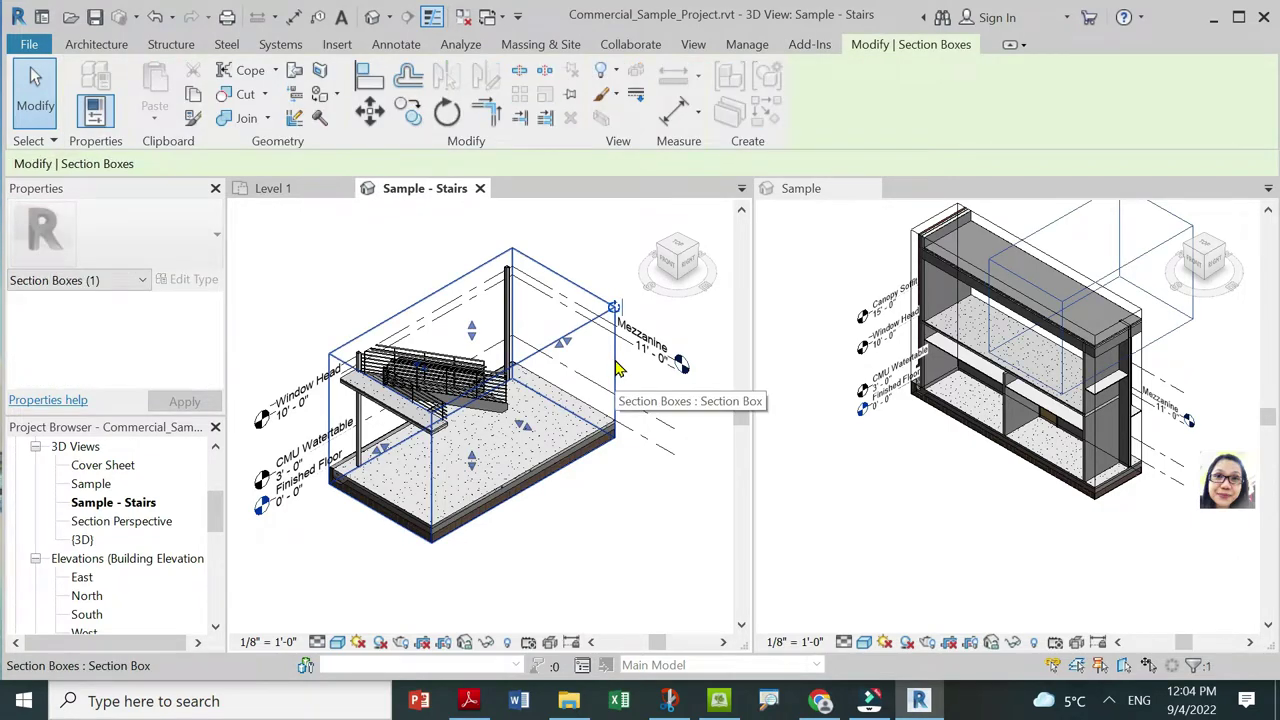
right_click(614, 364)
mouse_move(677, 314)
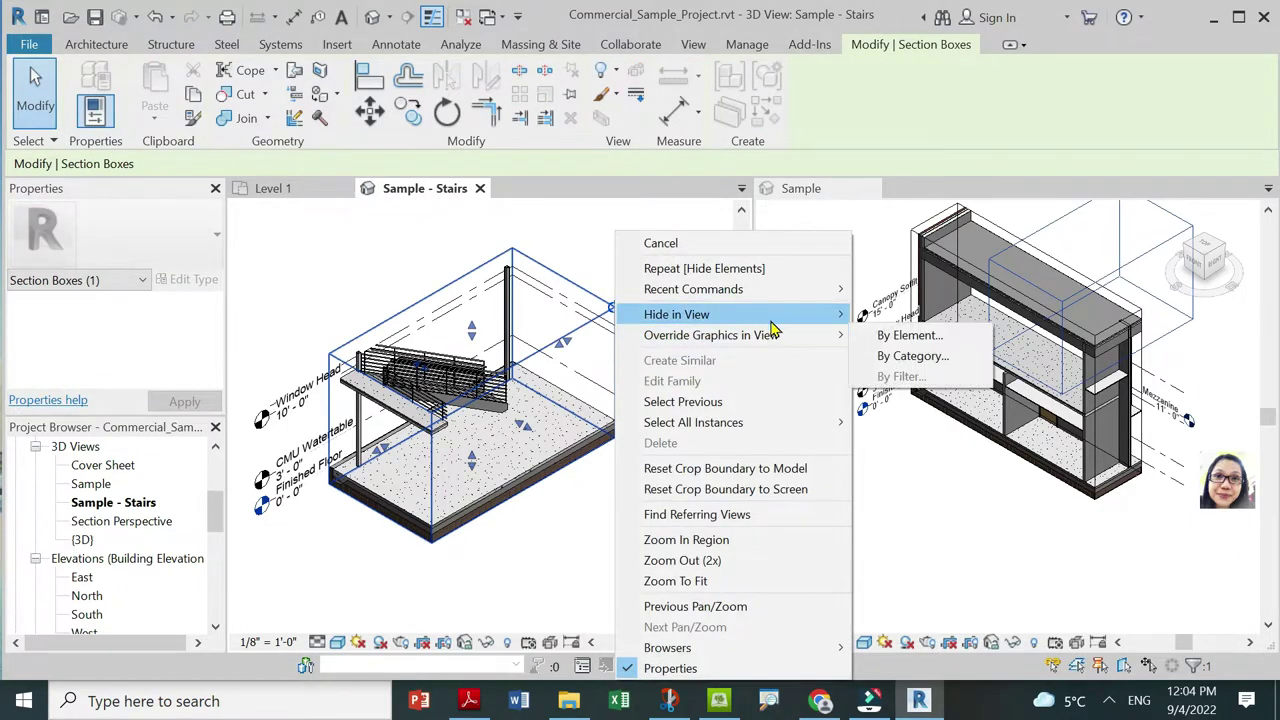
click(912, 318)
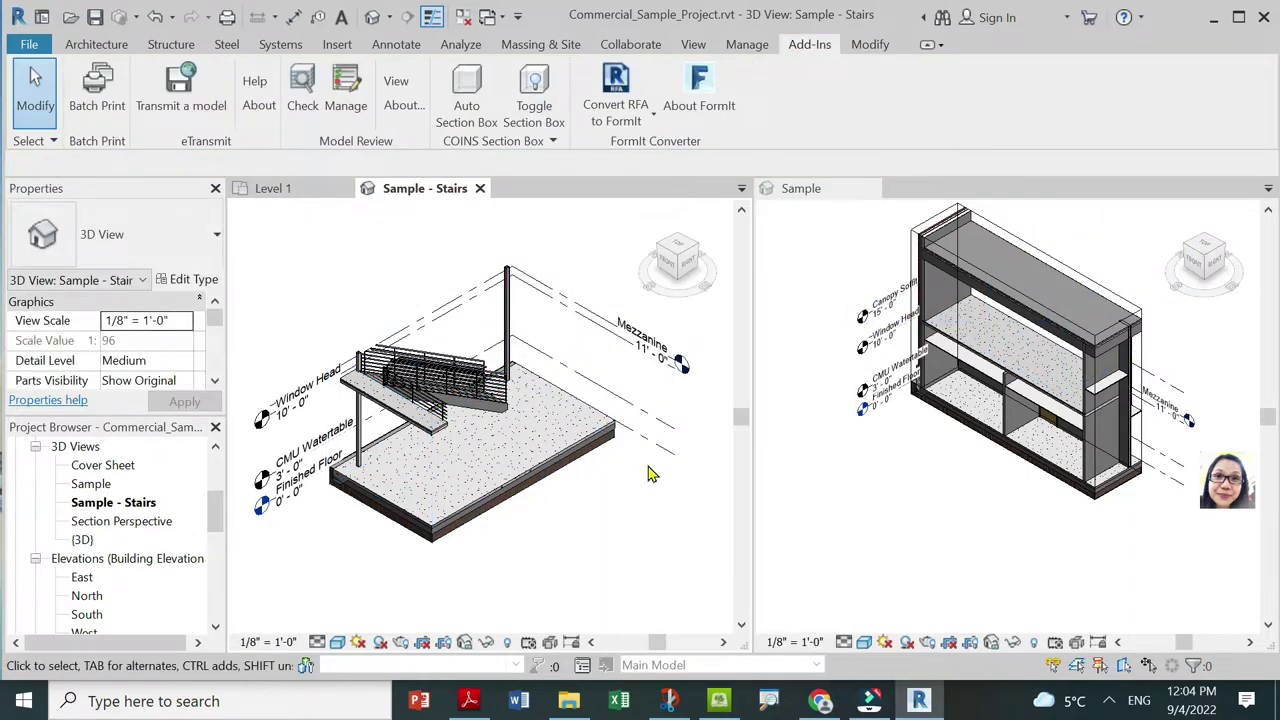
mouse_move(686, 488)
shift+middle_down()
mouse_move(571, 437)
mouse_move(608, 531)
mouse_move(483, 559)
mouse_move(414, 563)
mouse_move(403, 543)
shift+middle_up()
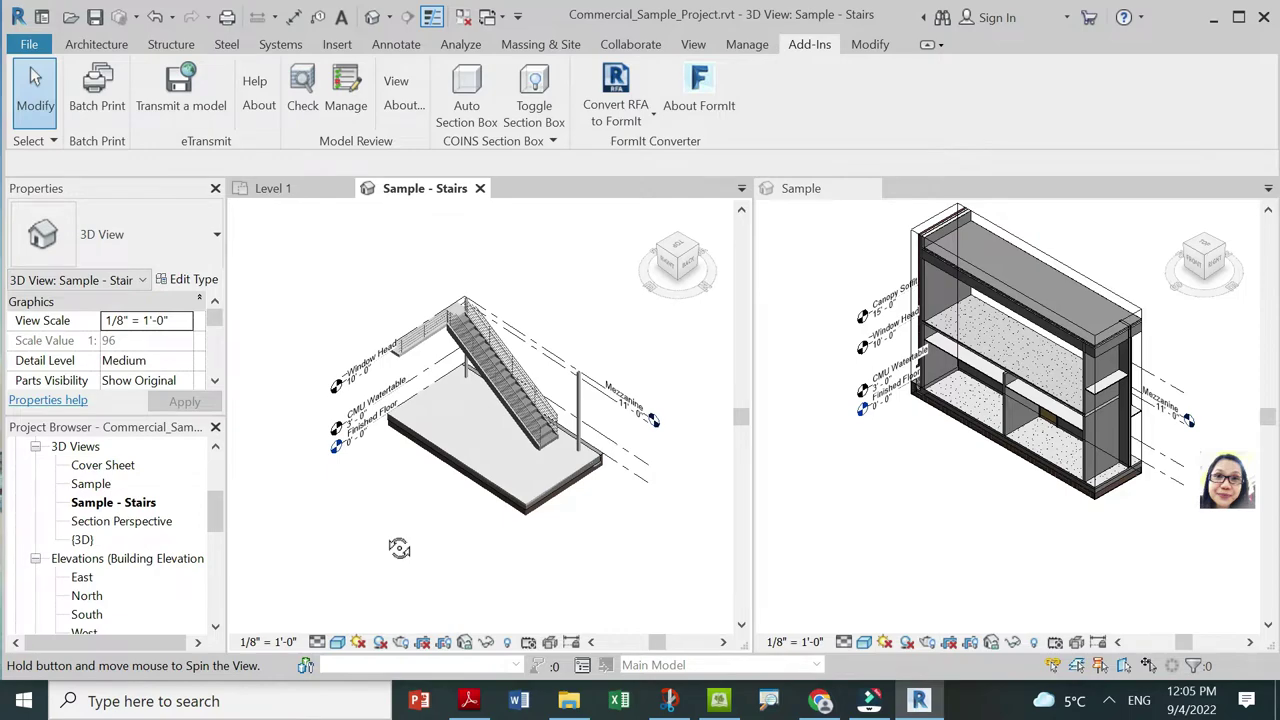
scroll(357, 409, up, 2)
scroll(375, 368, up, 3)
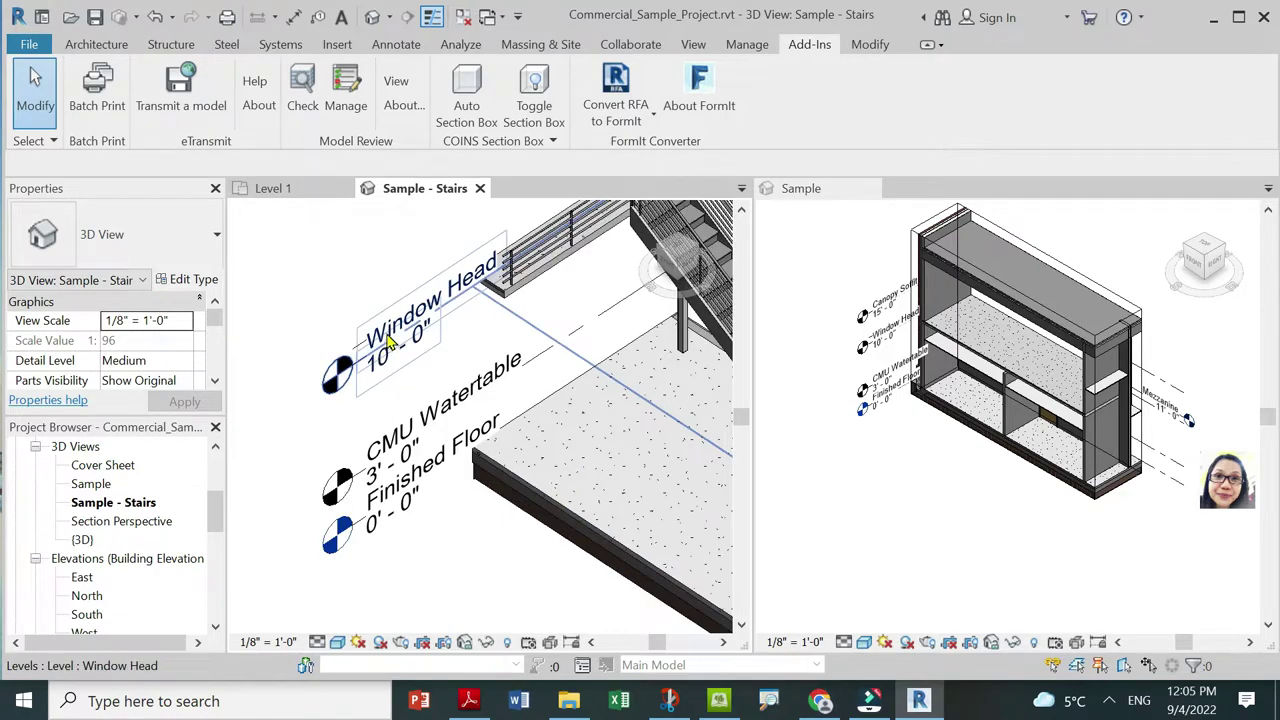
scroll(391, 341, down, 3)
scroll(380, 380, up, 1)
scroll(400, 450, down, 3)
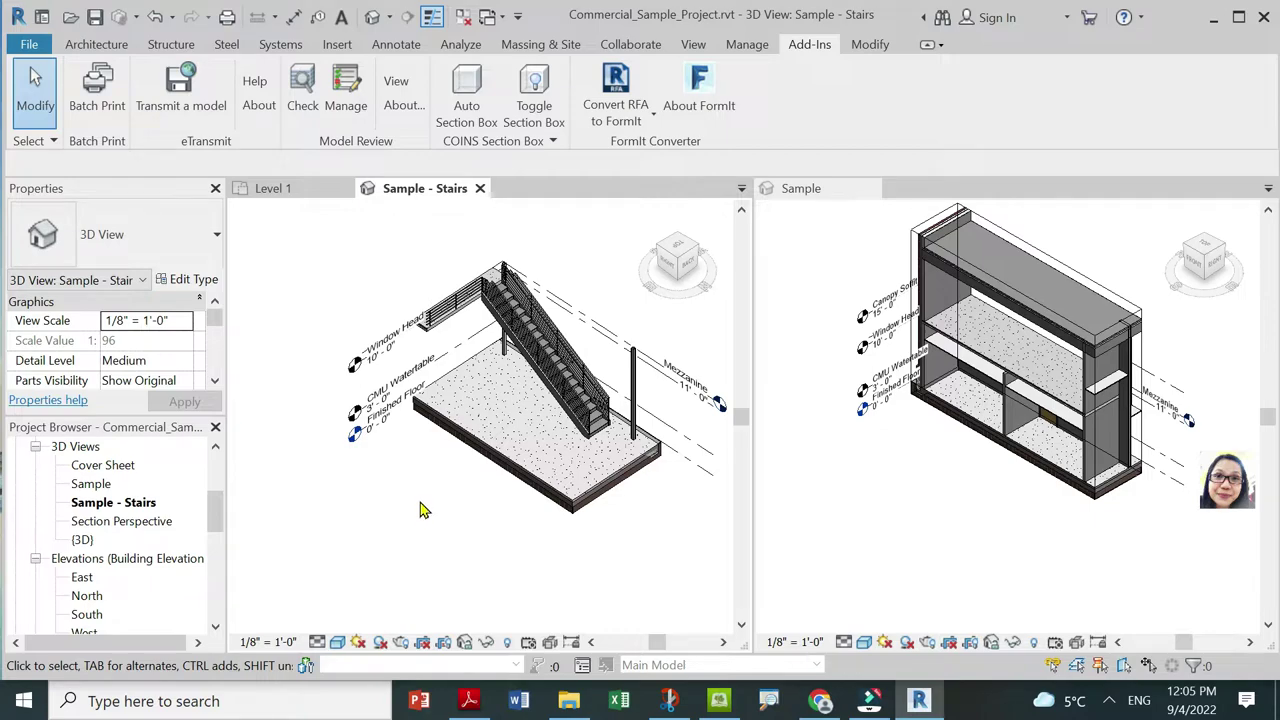
key(v)
key(g)
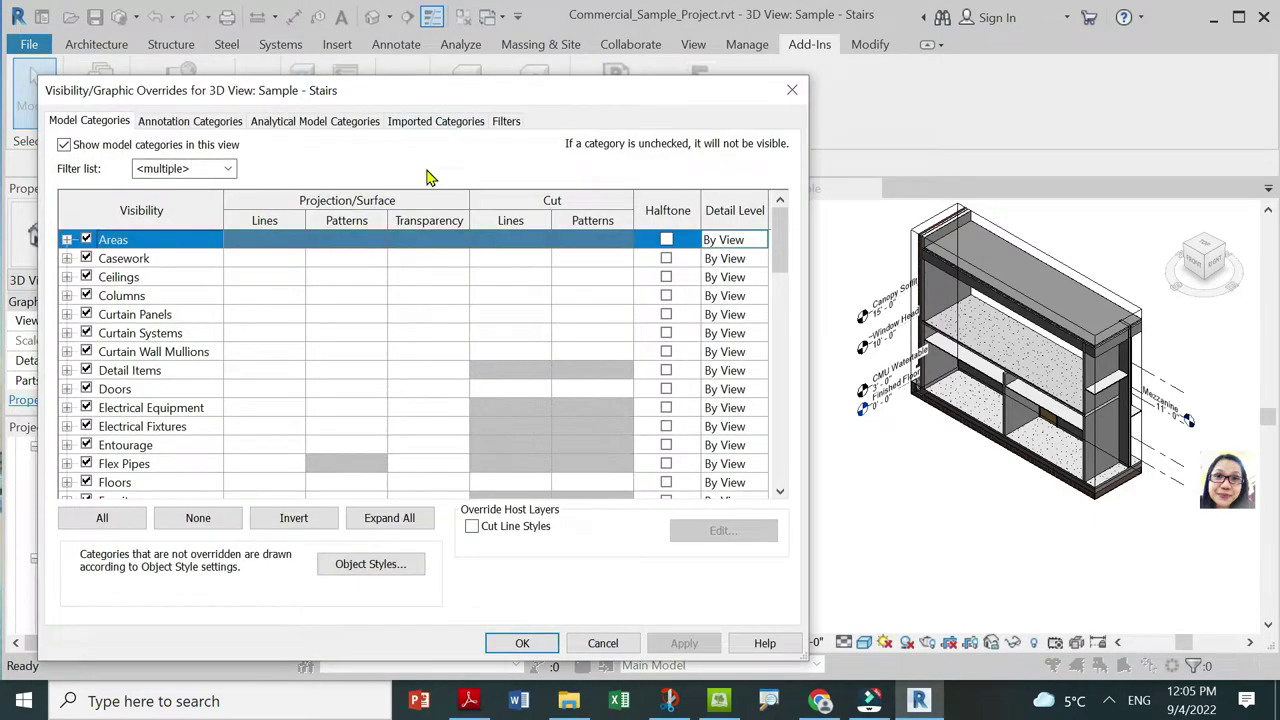
Turn off the Levels annotation category for Sample - Stairs and reorbit the stair.
click(201, 128)
scroll(166, 409, down, 1)
scroll(133, 426, down, 1)
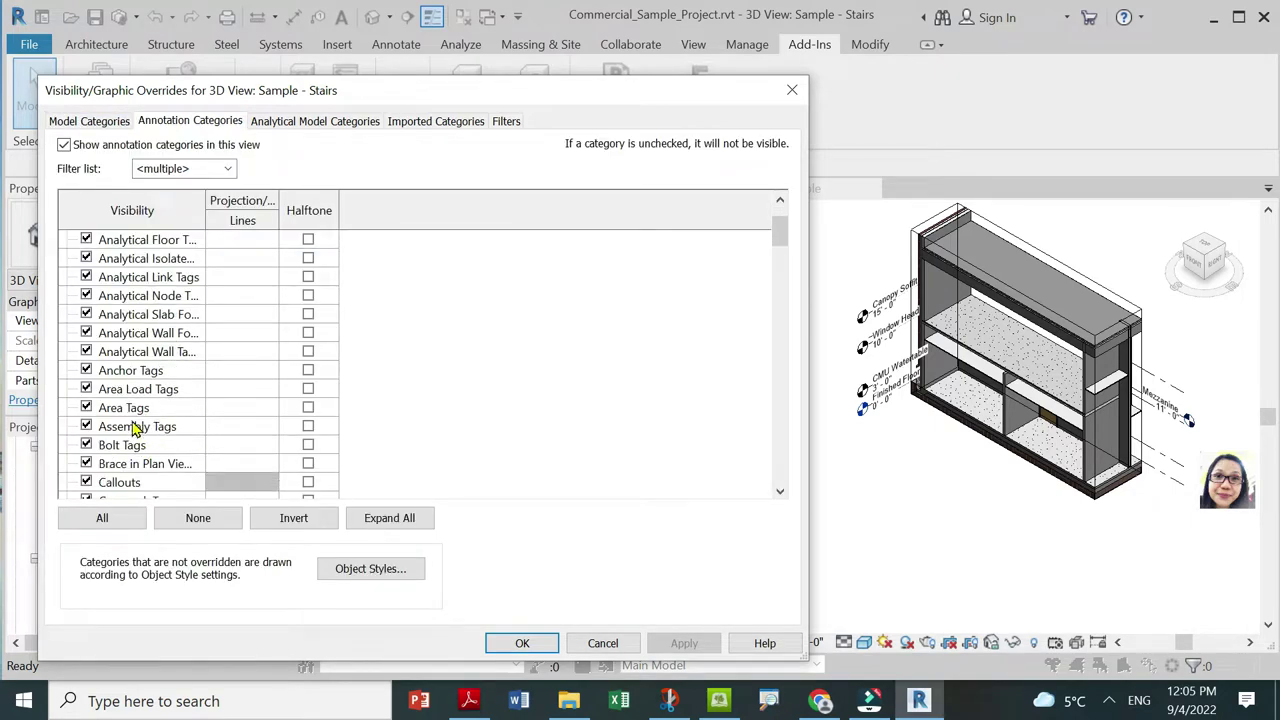
scroll(135, 427, down, 2)
scroll(137, 428, down, 2)
scroll(140, 430, down, 2)
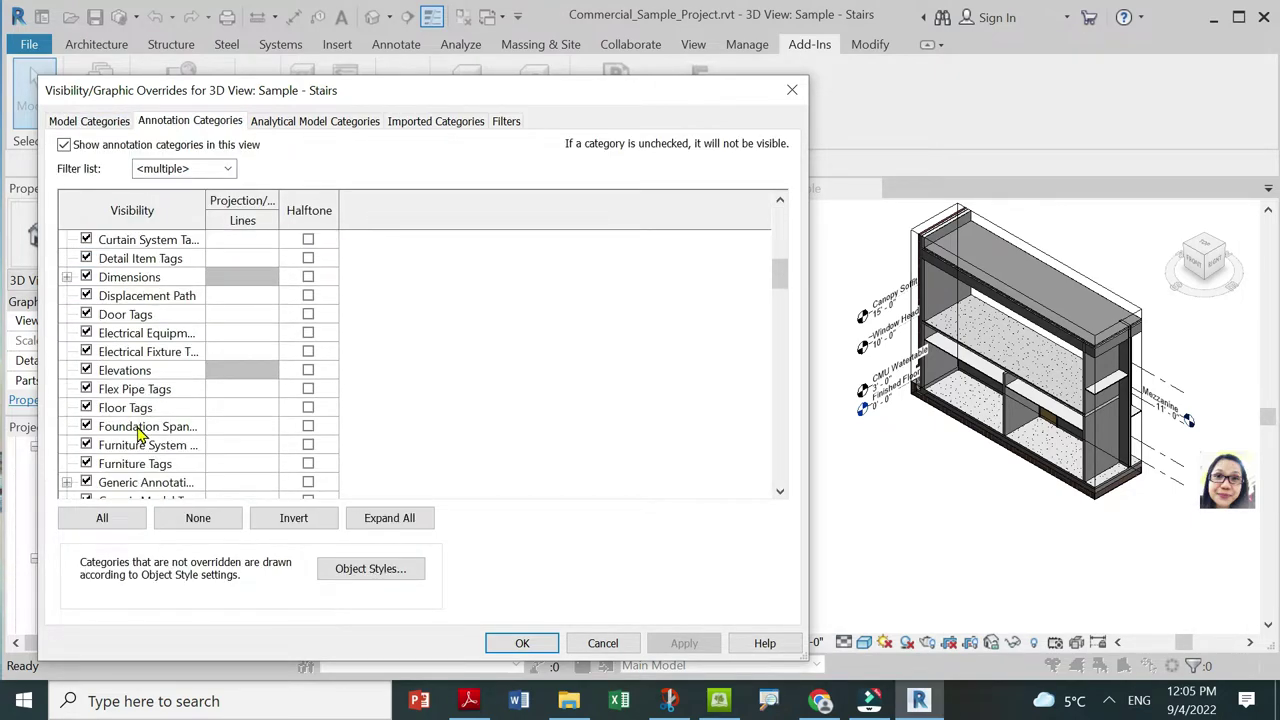
scroll(140, 430, down, 2)
key(l)
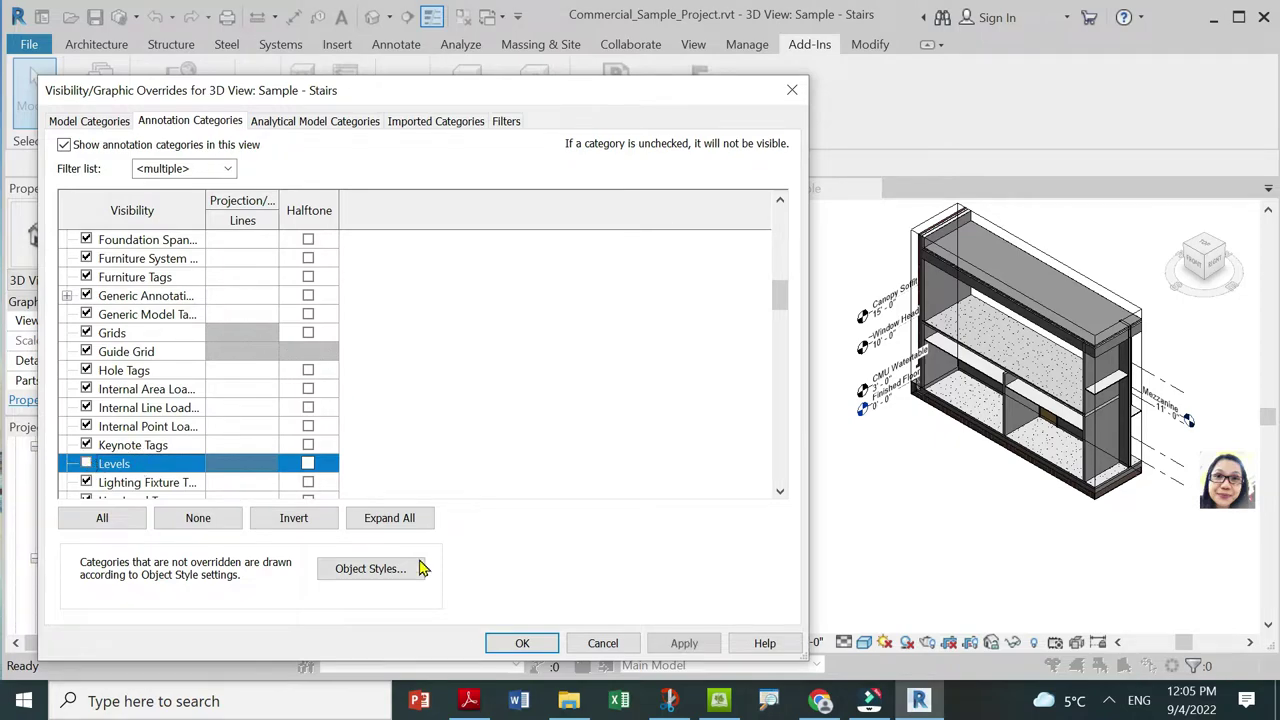
click(528, 645)
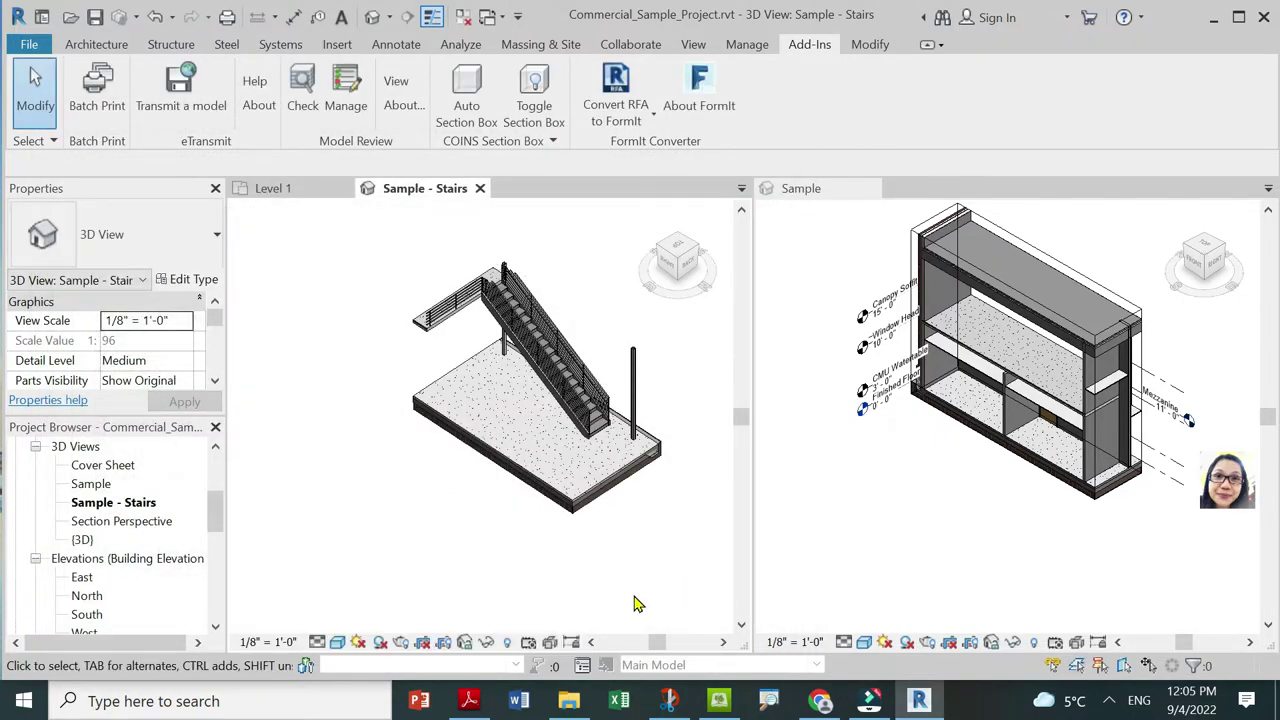
mouse_move(560, 345)
shift+middle_down()
mouse_move(323, 543)
mouse_move(534, 517)
mouse_move(528, 508)
shift+middle_up()
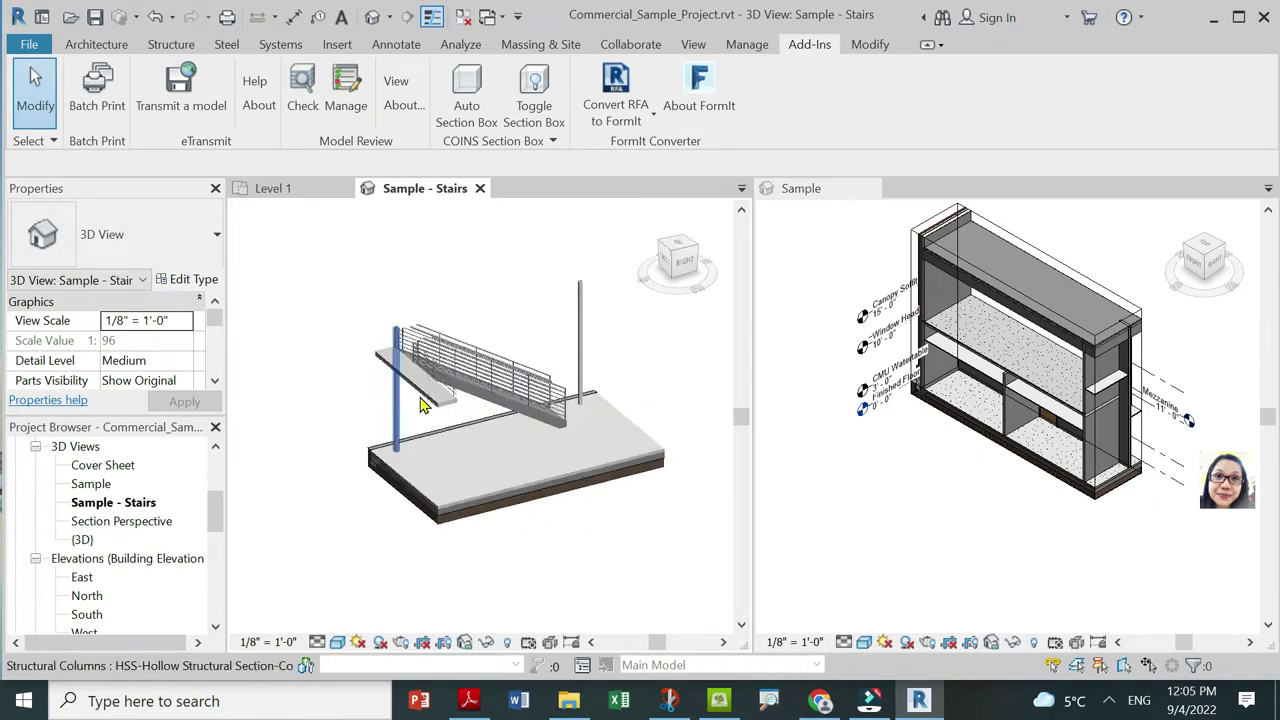
scroll(509, 357, up, 2)
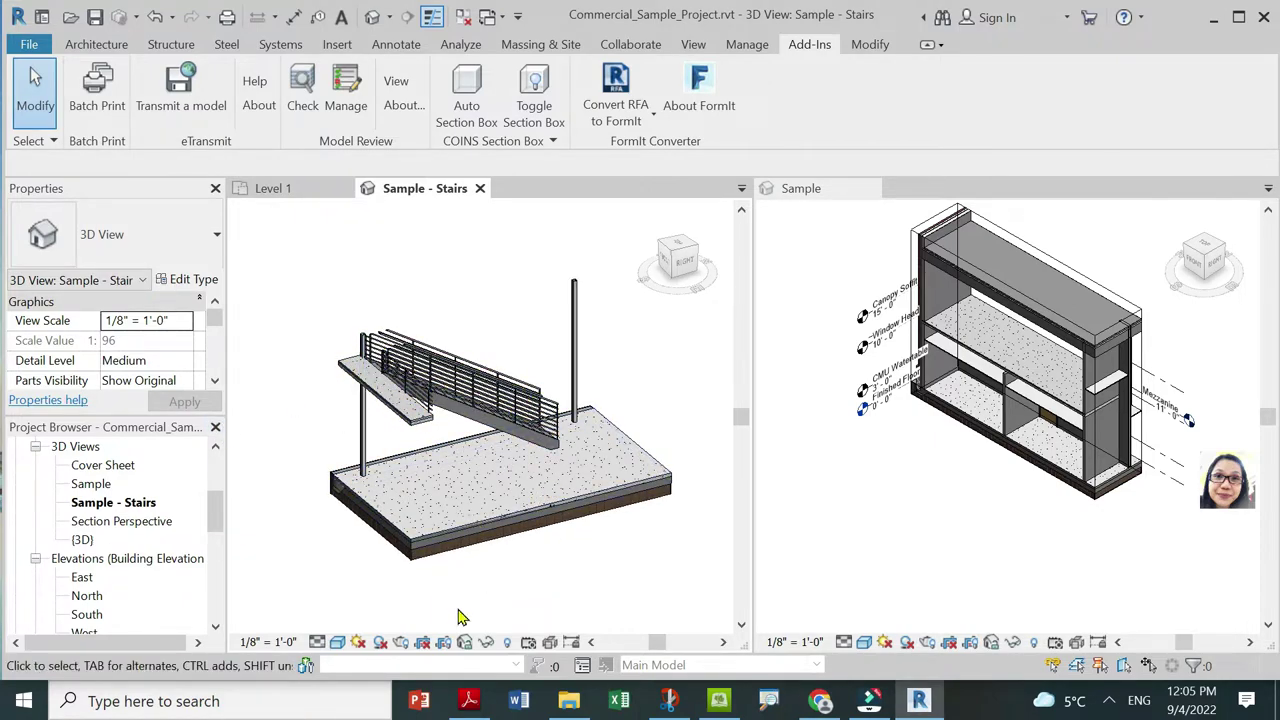
With hidden elements revealed, drag the hidden section box's left side outward.
click(508, 645)
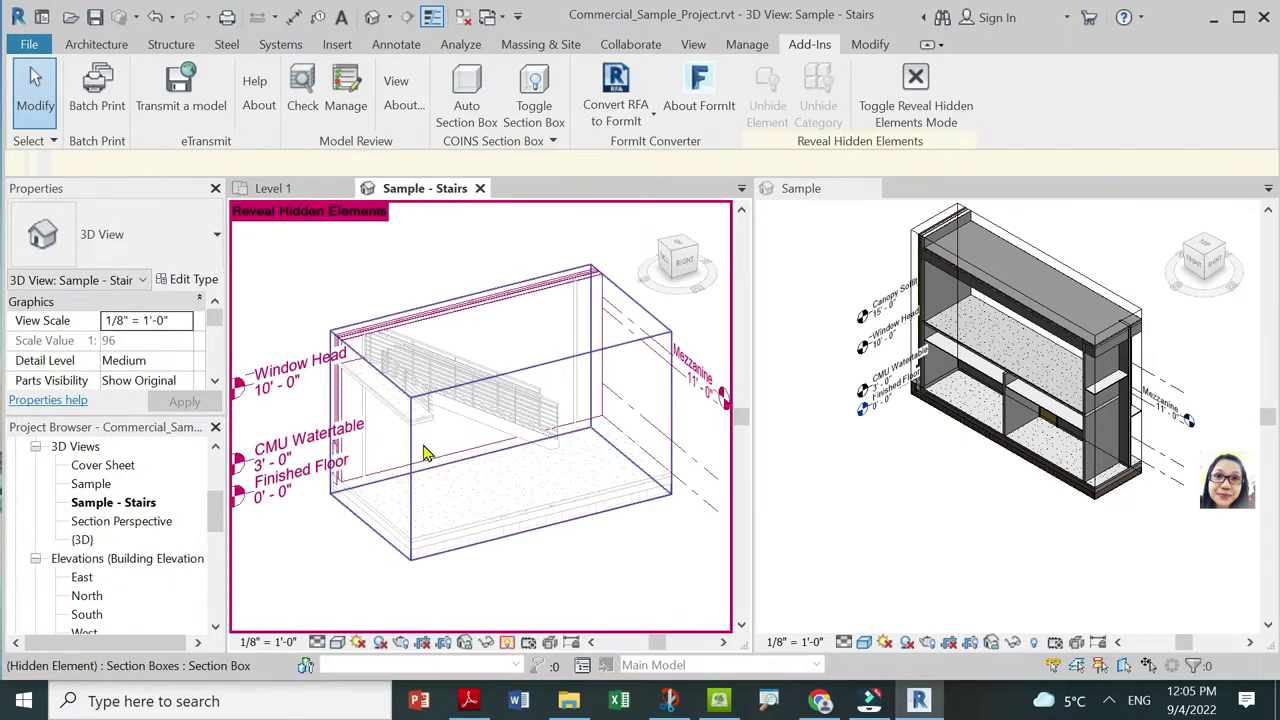
click(410, 490)
right_click(410, 490)
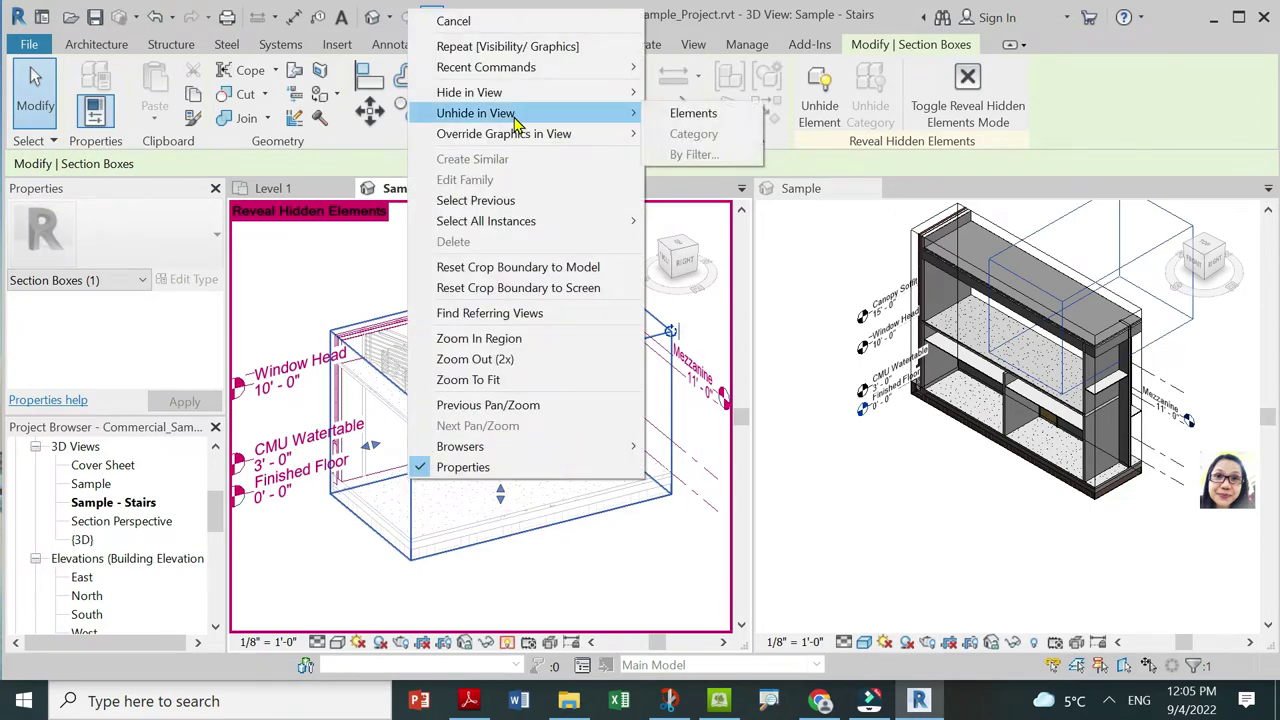
click(366, 458)
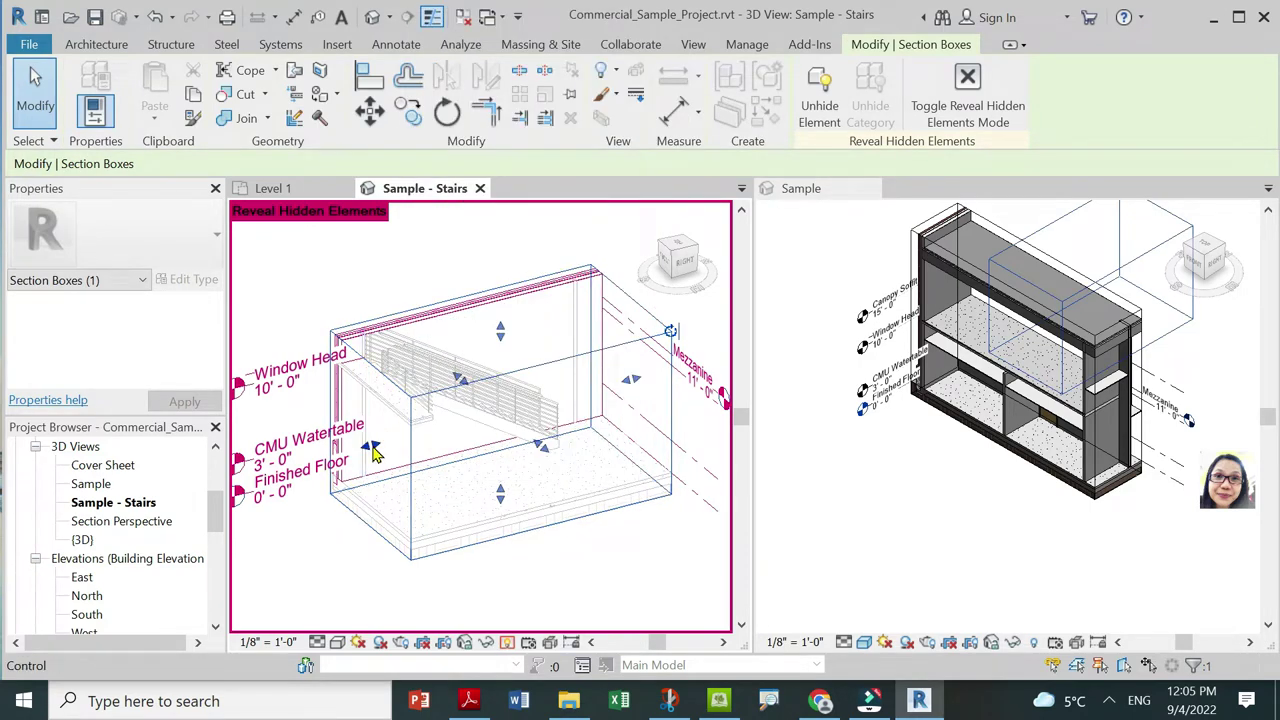
drag(371, 447, 310, 461)
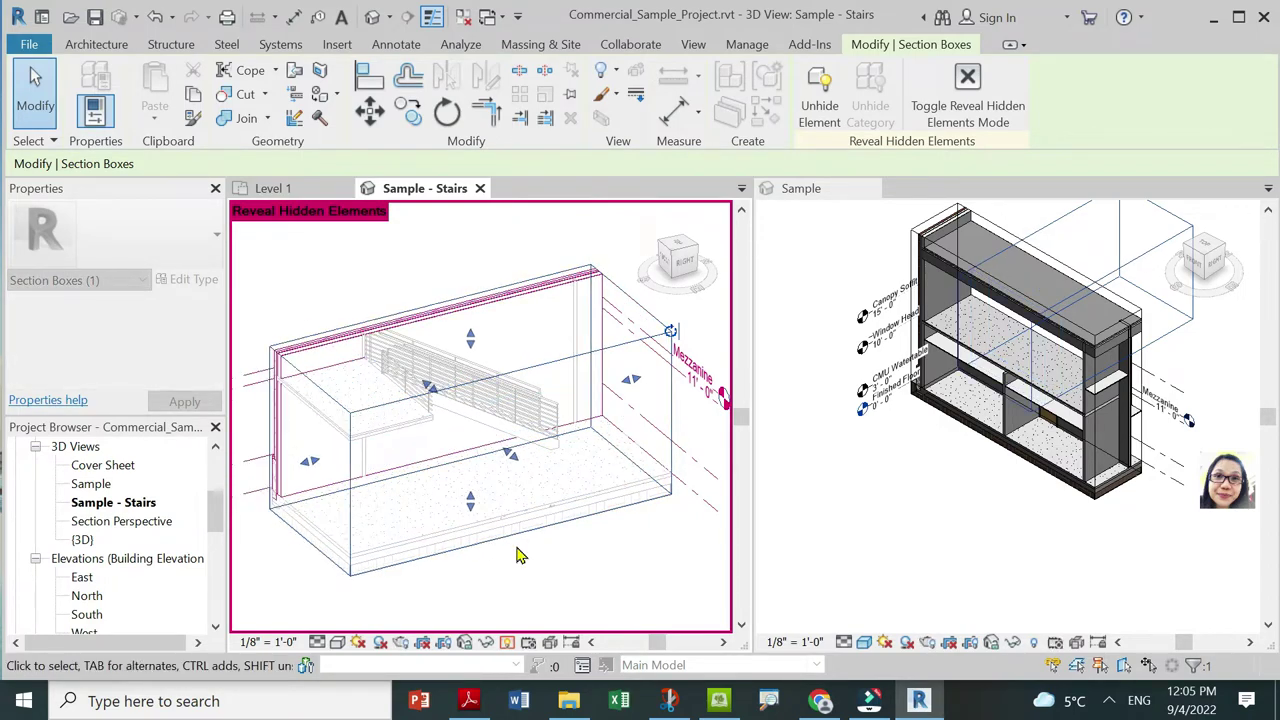
click(507, 643)
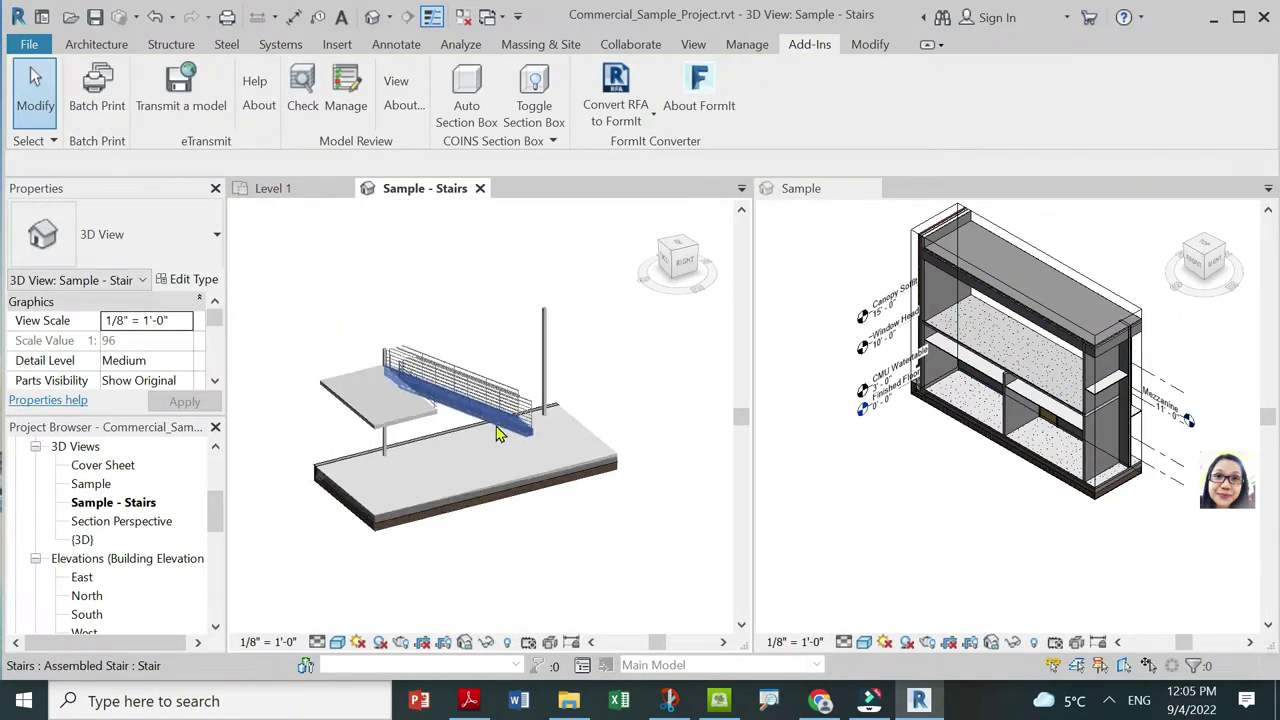
scroll(400, 340, up, 2)
scroll(375, 408, up, 2)
scroll(390, 390, down, 3)
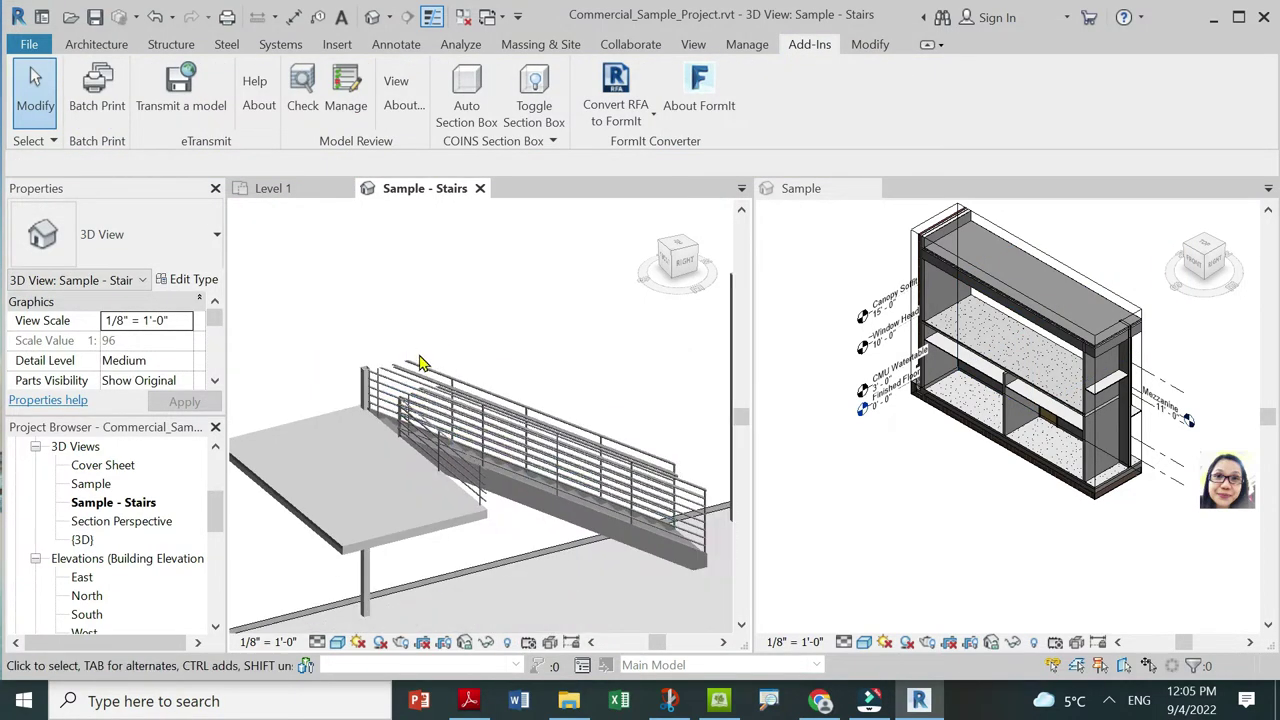
Raise the top of the hidden section box, then turn off Reveal Hidden Elements.
click(507, 645)
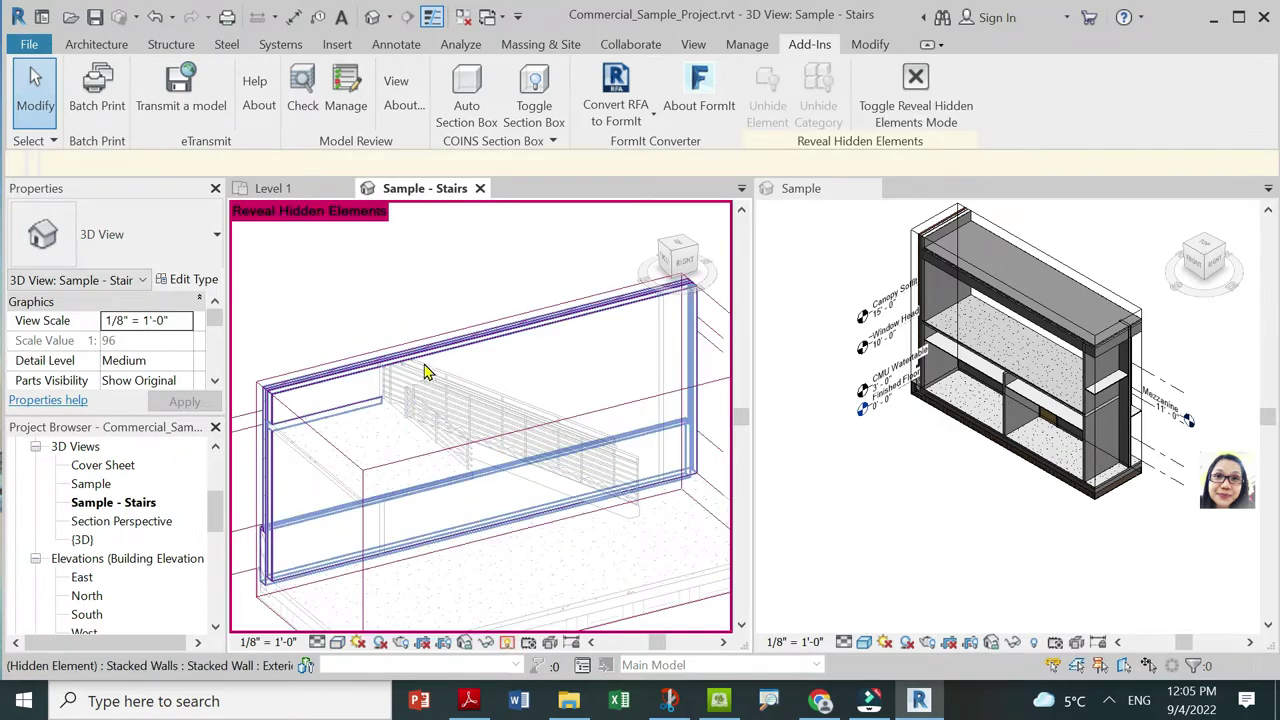
click(477, 330)
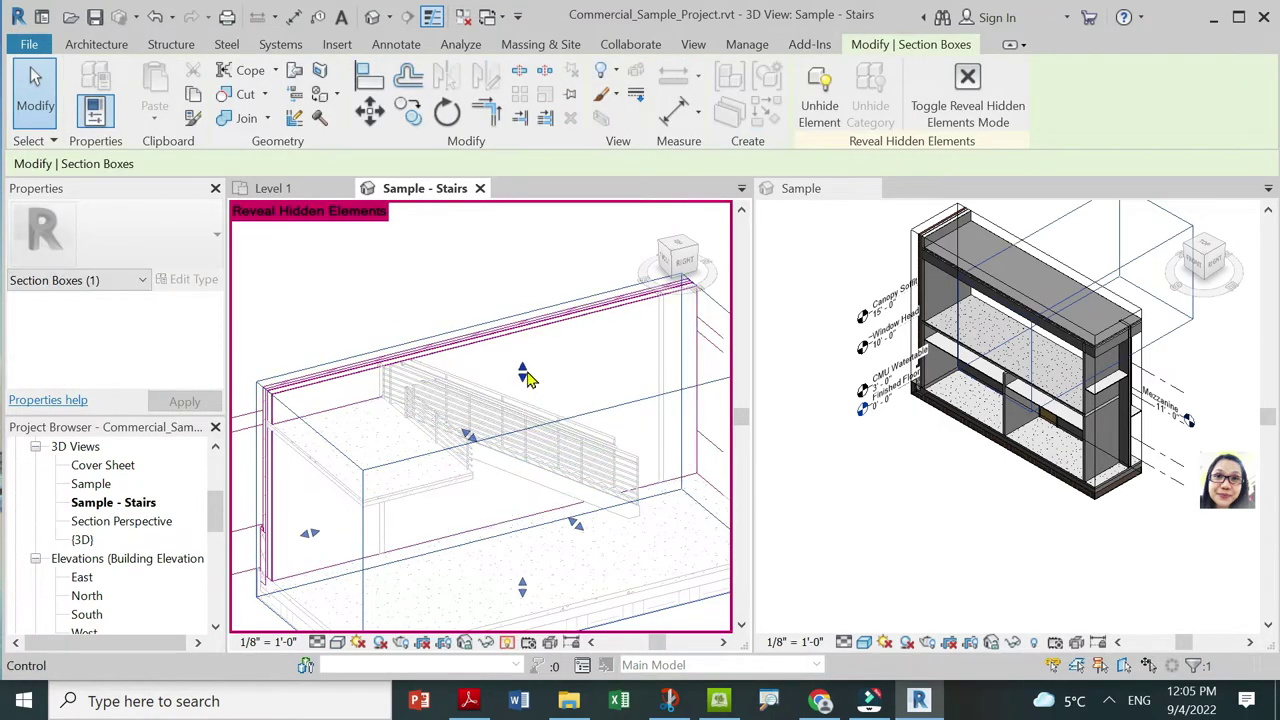
drag(443, 410, 426, 394)
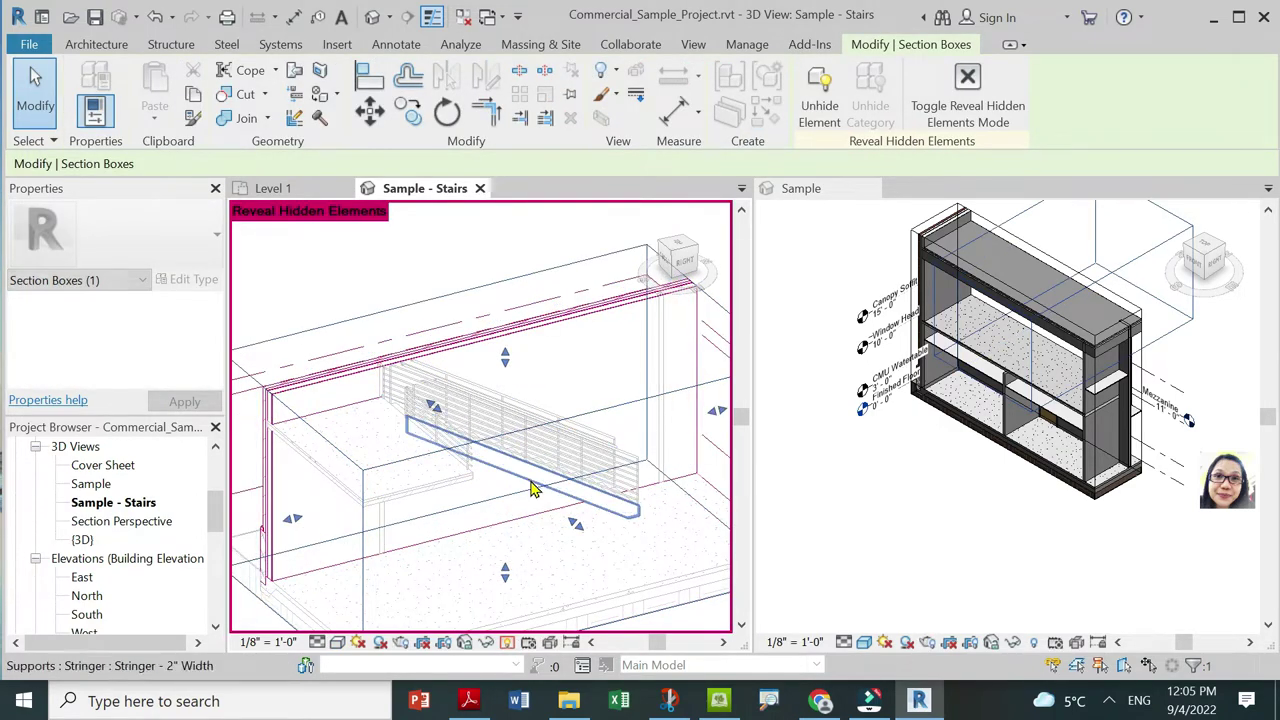
drag(505, 360, 507, 330)
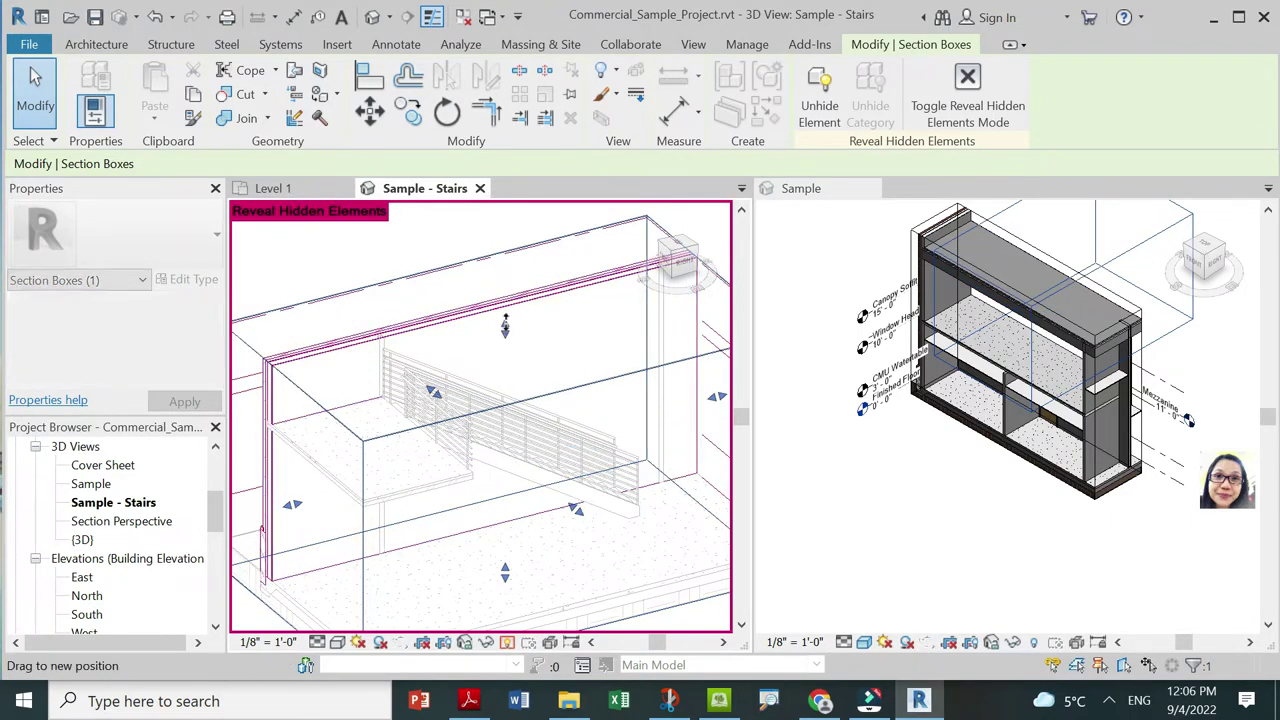
drag(505, 325, 505, 316)
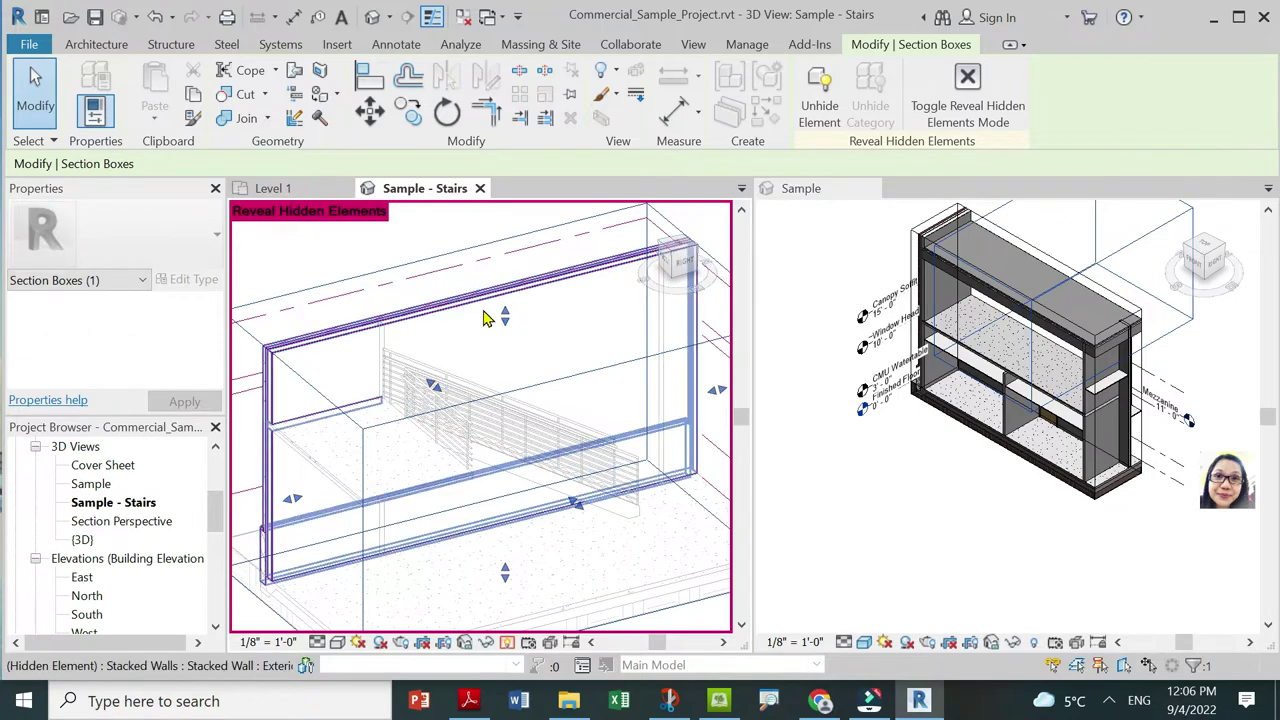
scroll(485, 318, down, 3)
scroll(534, 365, down, 2)
click(650, 578)
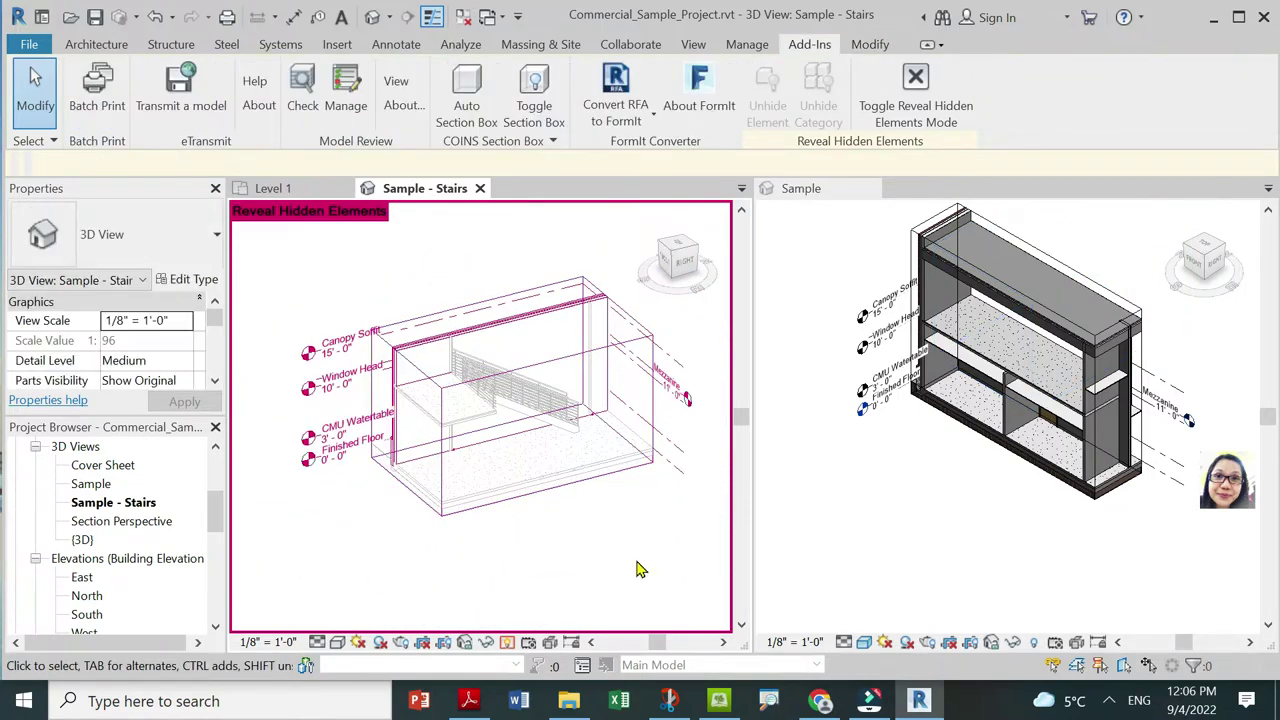
click(530, 646)
Render Sample - Stairs in the Realistic style and zoom to fit the slab, stair and railing.
scroll(500, 357, up, 2)
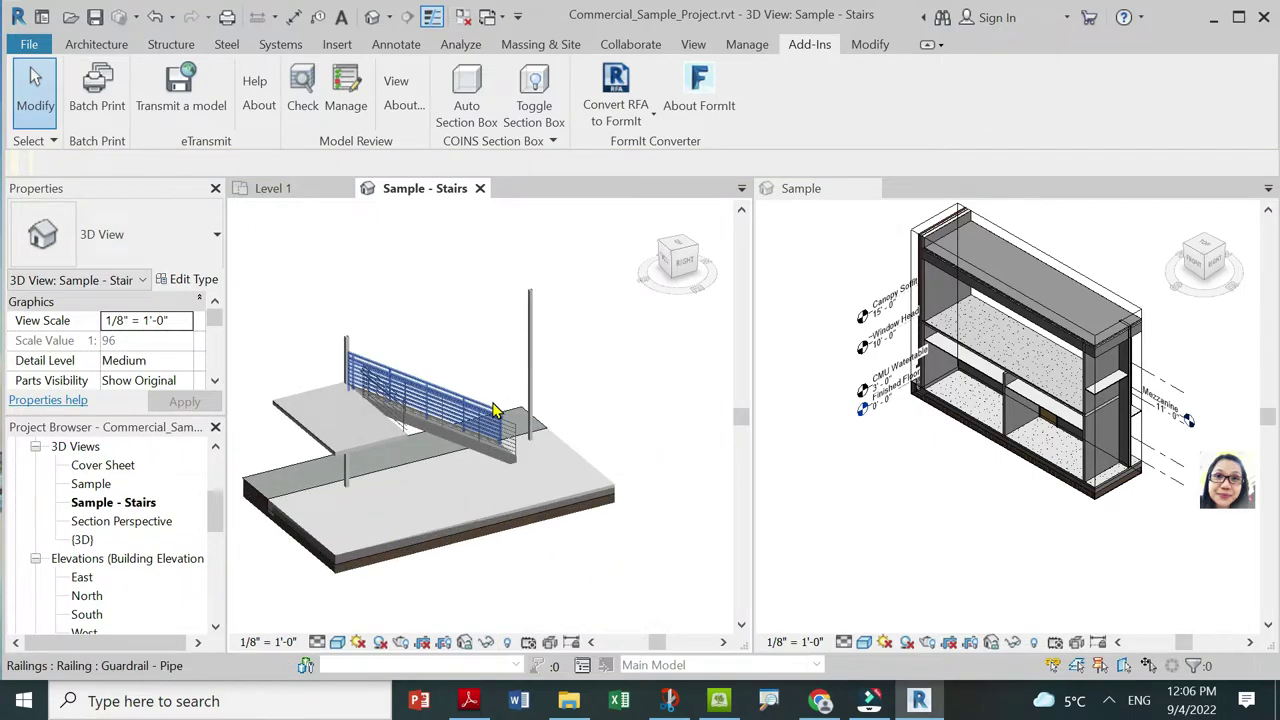
click(337, 641)
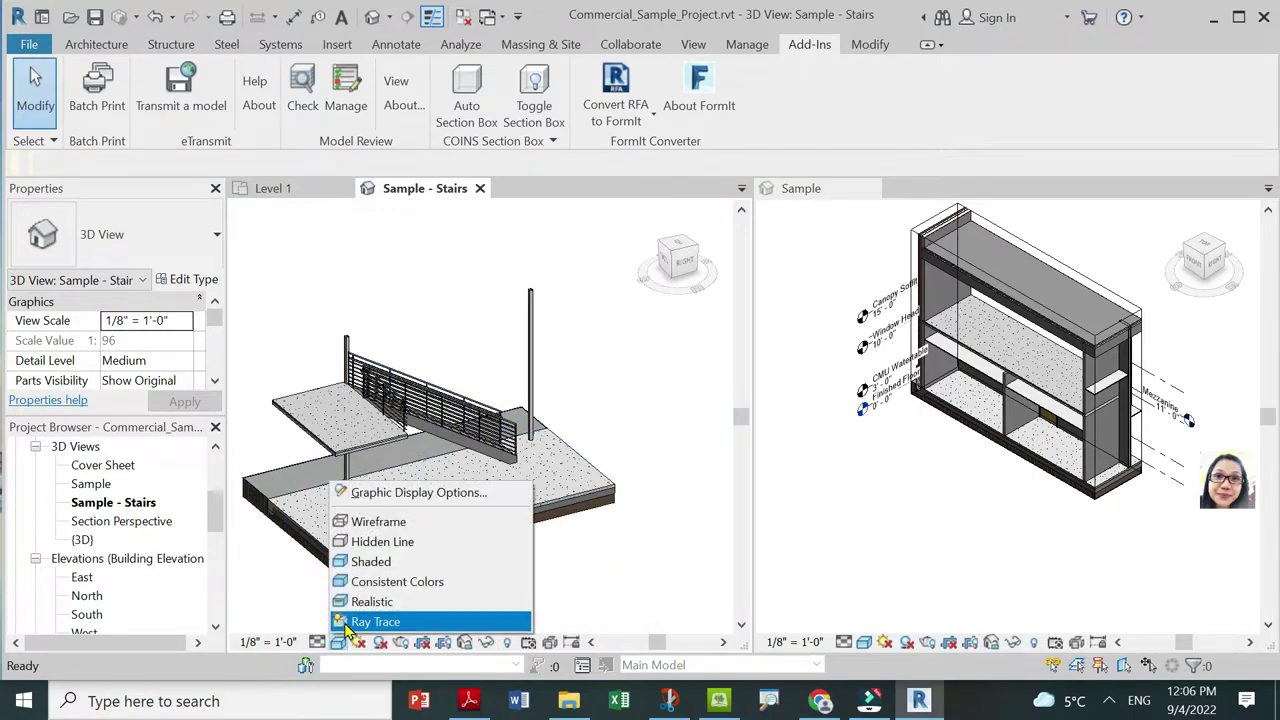
click(400, 598)
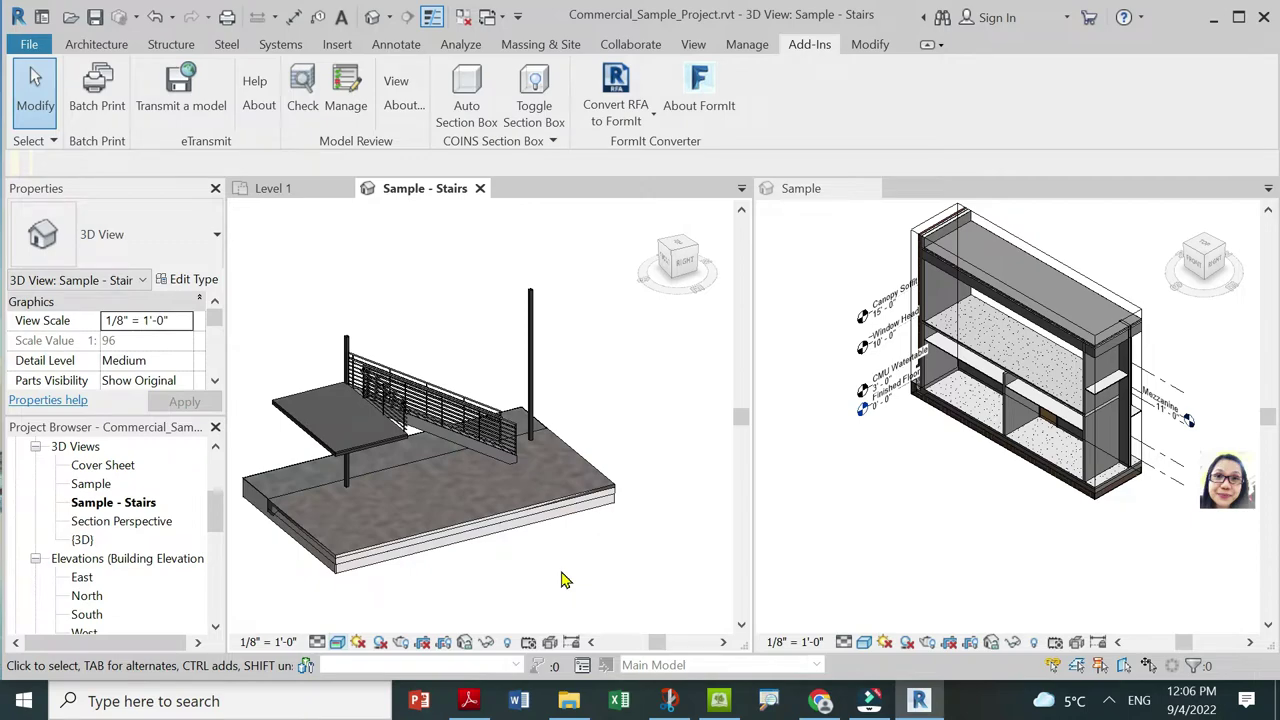
scroll(409, 443, up, 3)
scroll(427, 413, down, 2)
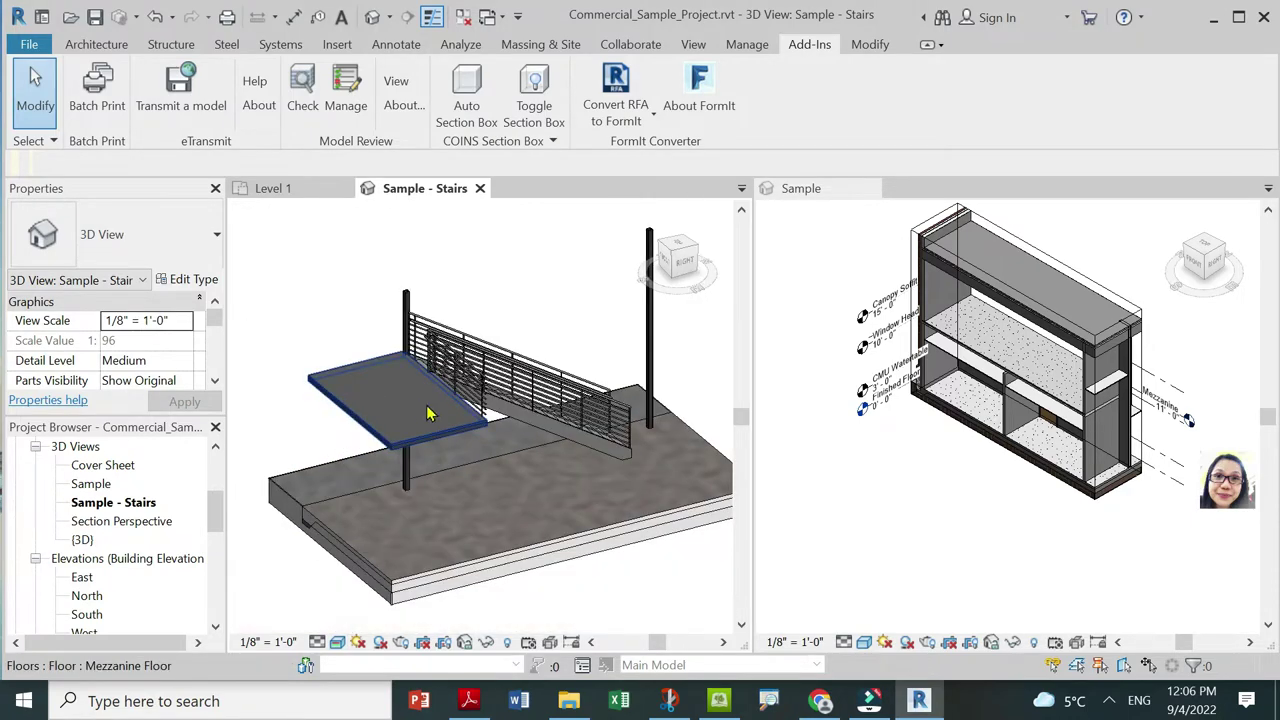
scroll(534, 511, up, 3)
scroll(420, 400, down, 1)
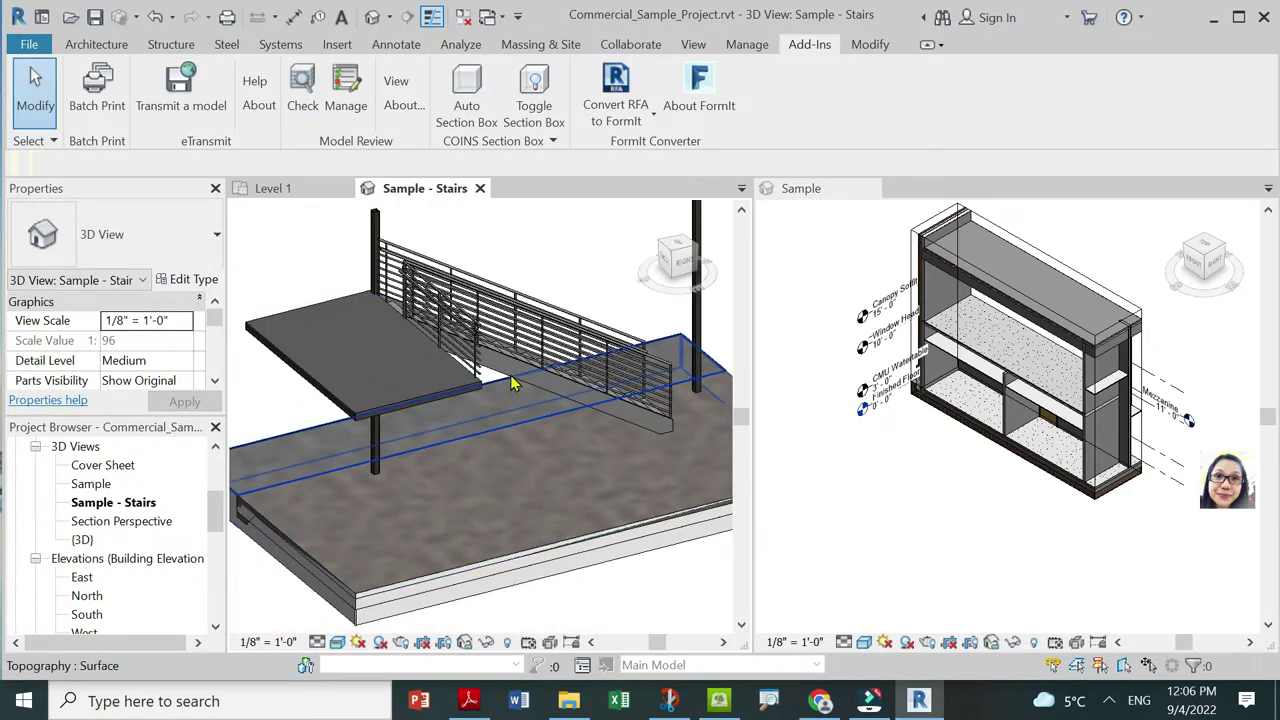
scroll(462, 300, down, 2)
scroll(465, 322, up, 1)
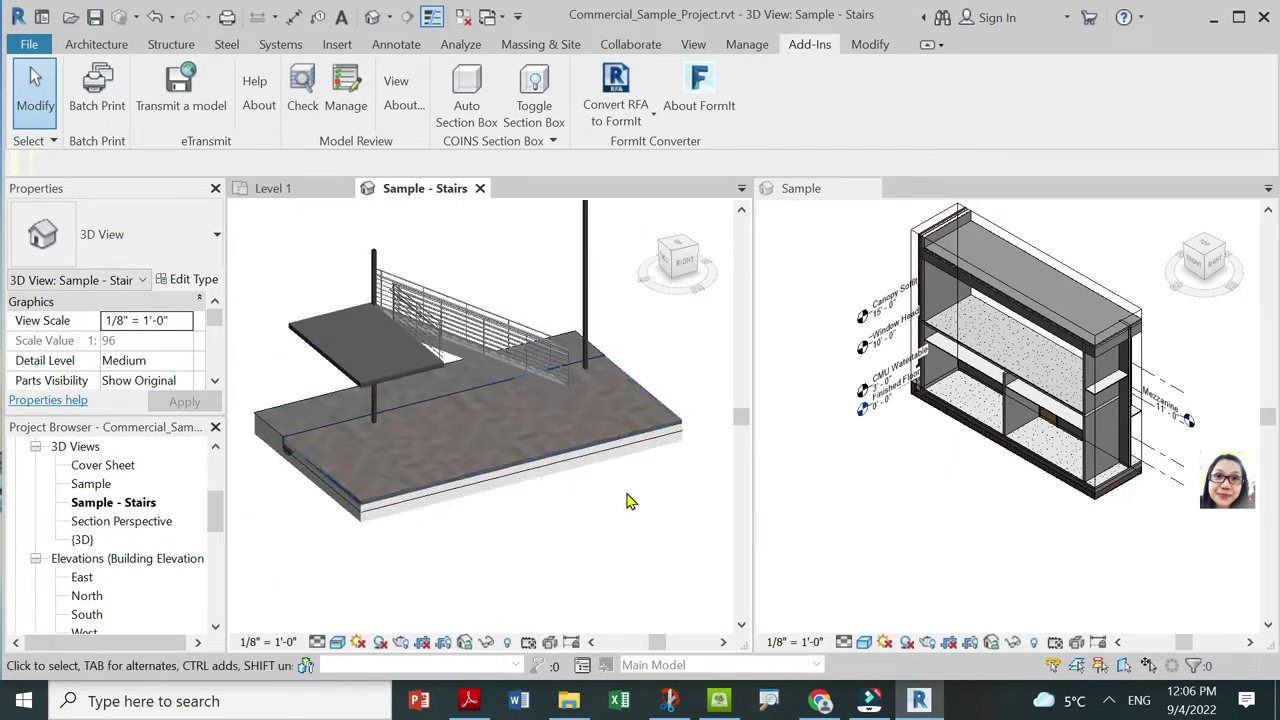
scroll(560, 530, up, 2)
scroll(531, 457, down, 3)
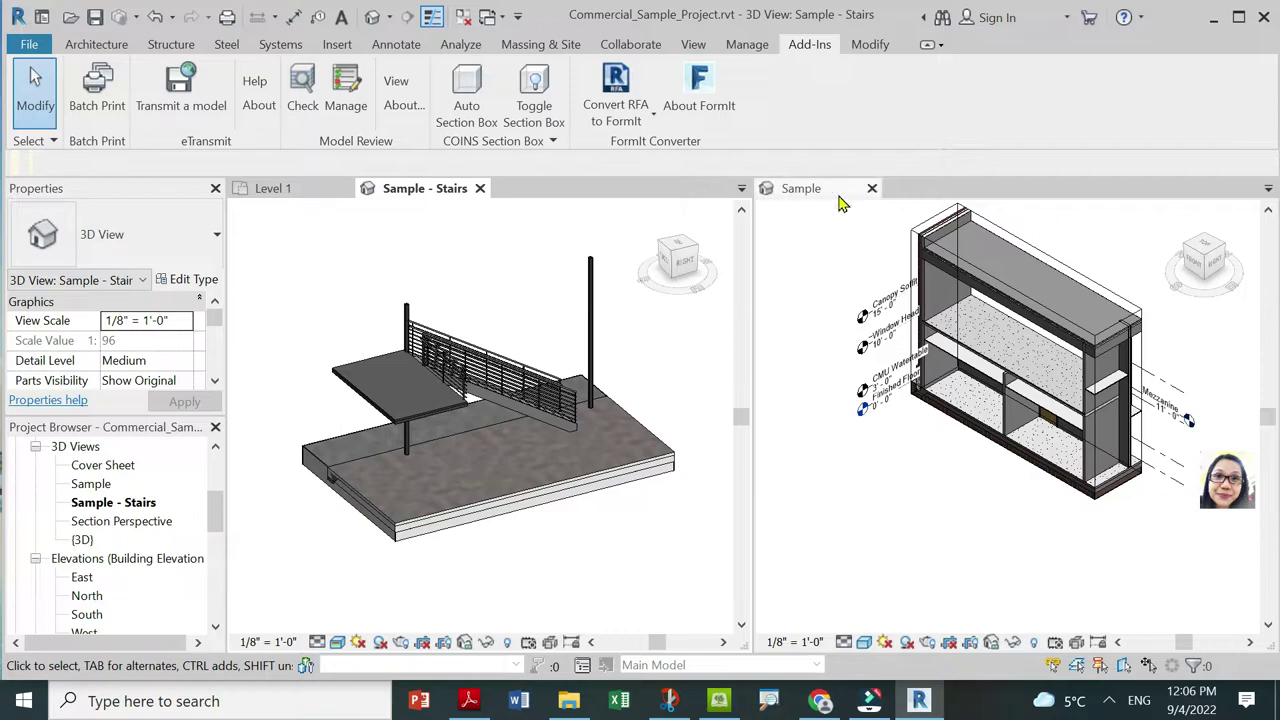
Switch the Sample 3D view to Hidden Line and zoom in on the building.
click(1005, 572)
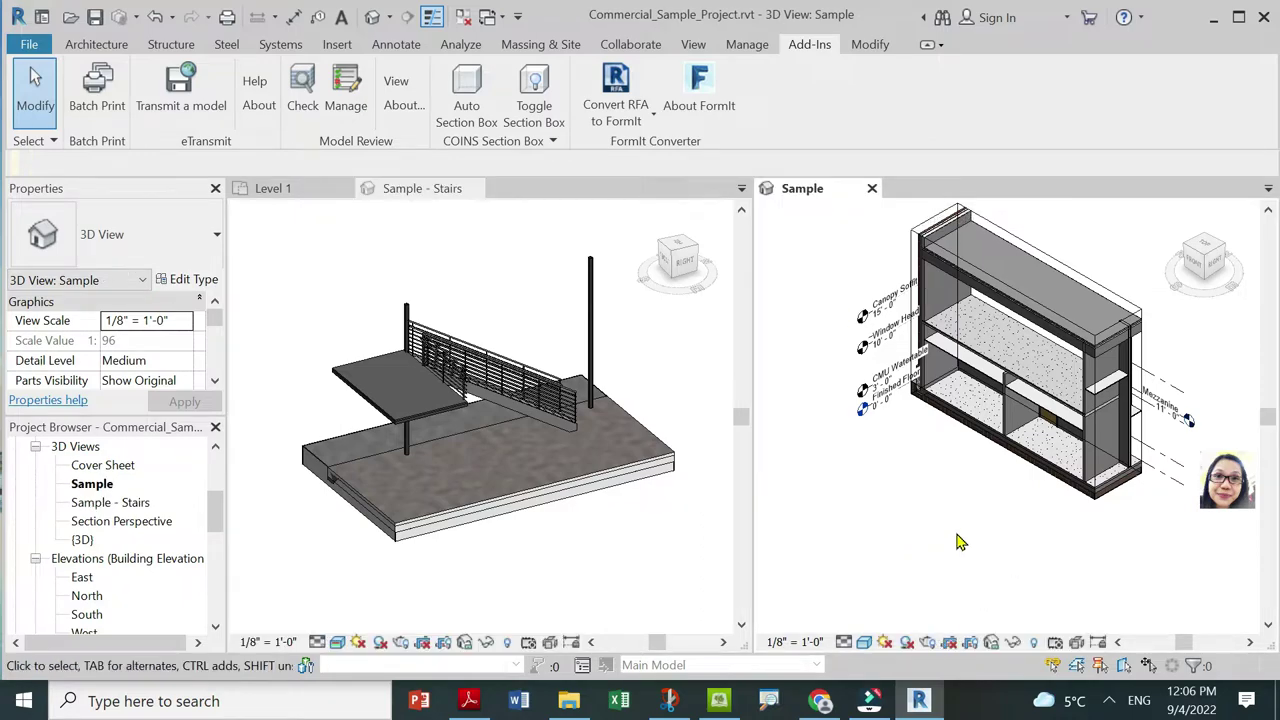
click(866, 643)
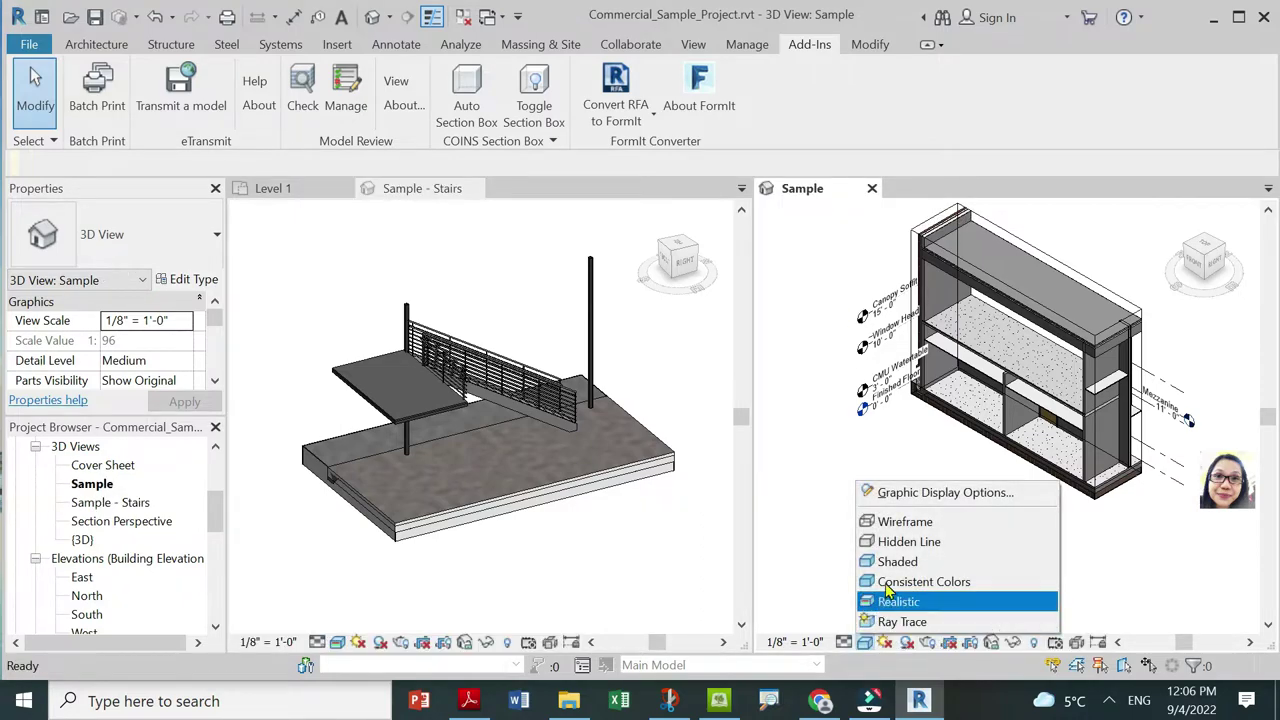
click(914, 545)
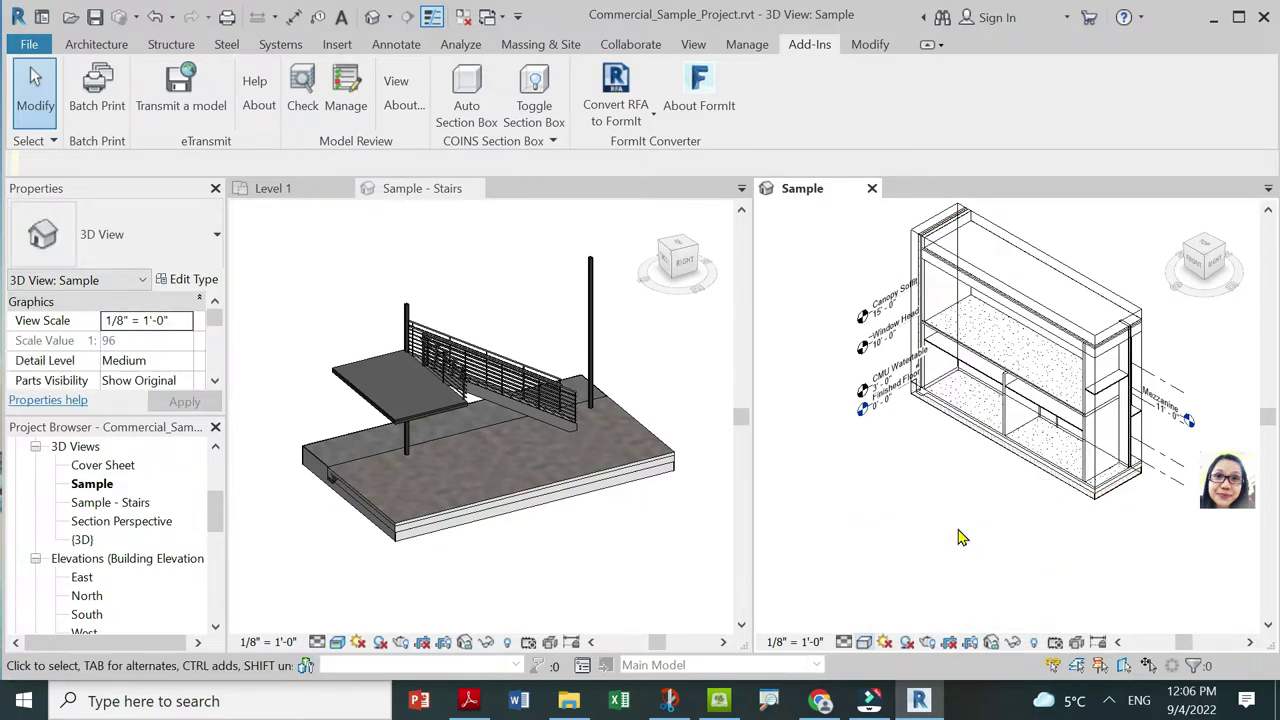
scroll(1006, 349, up, 1)
scroll(1043, 294, up, 1)
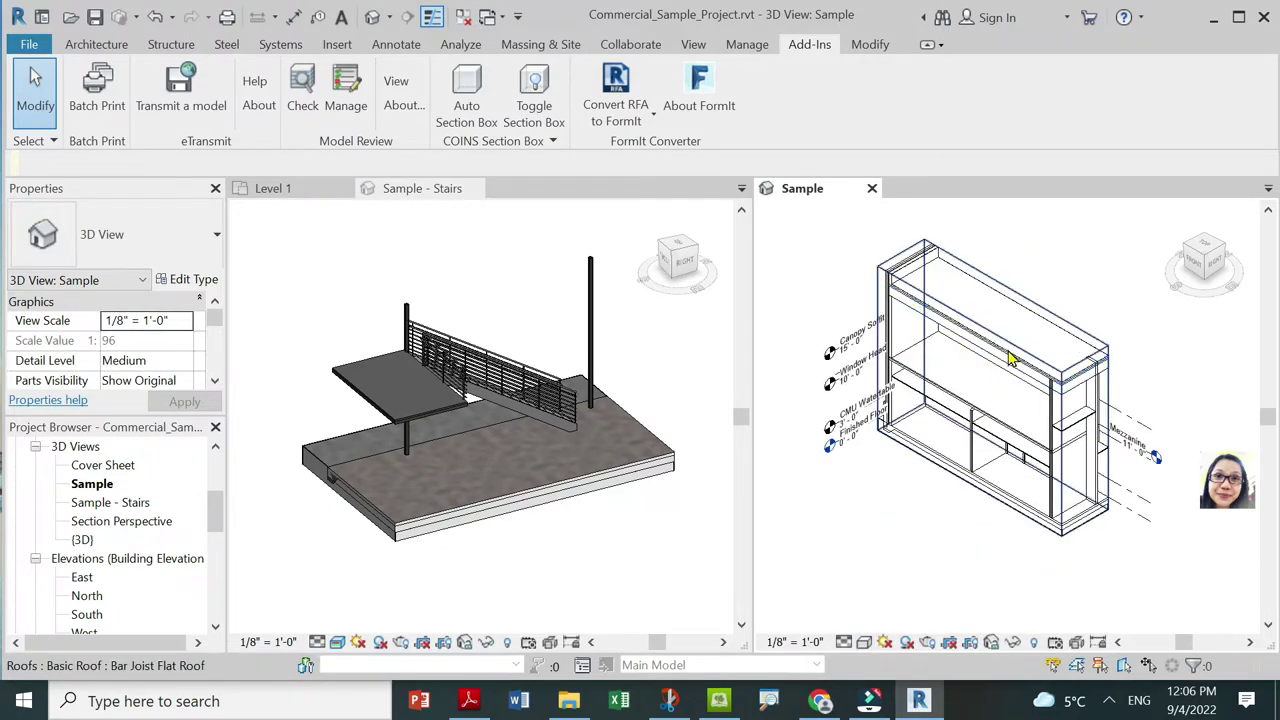
scroll(1014, 360, up, 1)
Start the Text note tool and zoom the view back out.
click(341, 17)
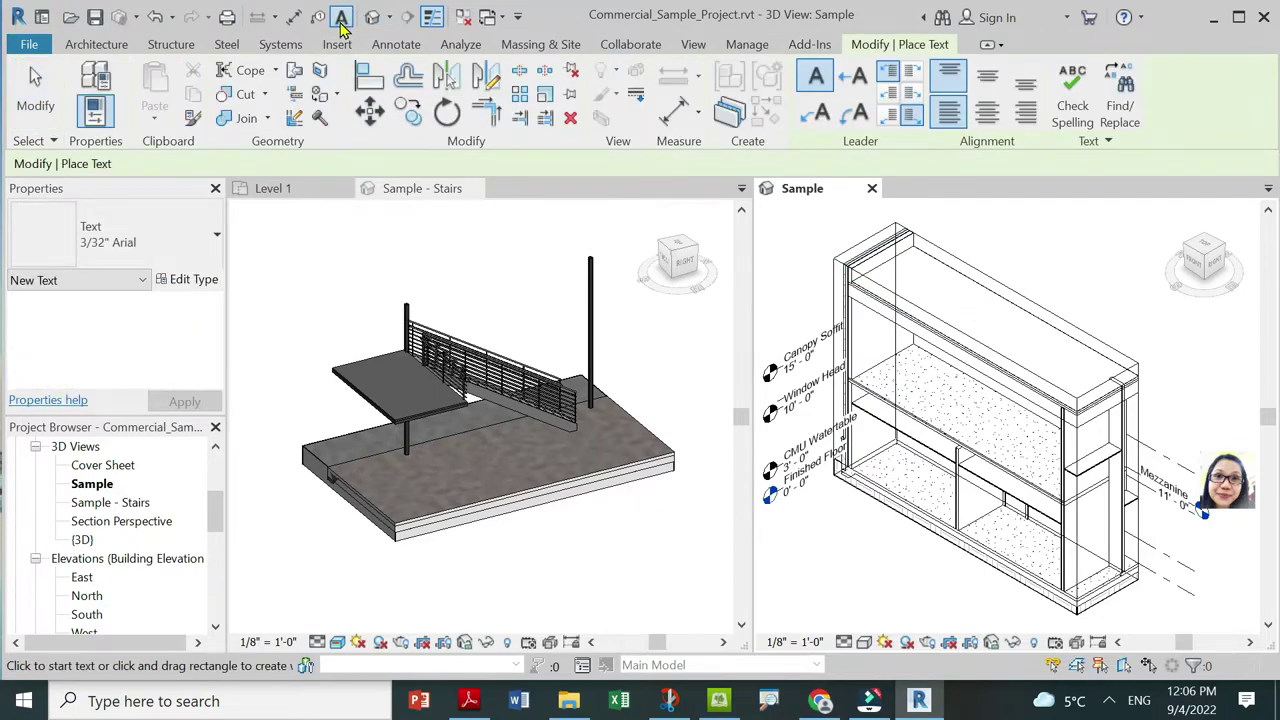
scroll(110, 600, down, 1)
scroll(124, 566, down, 2)
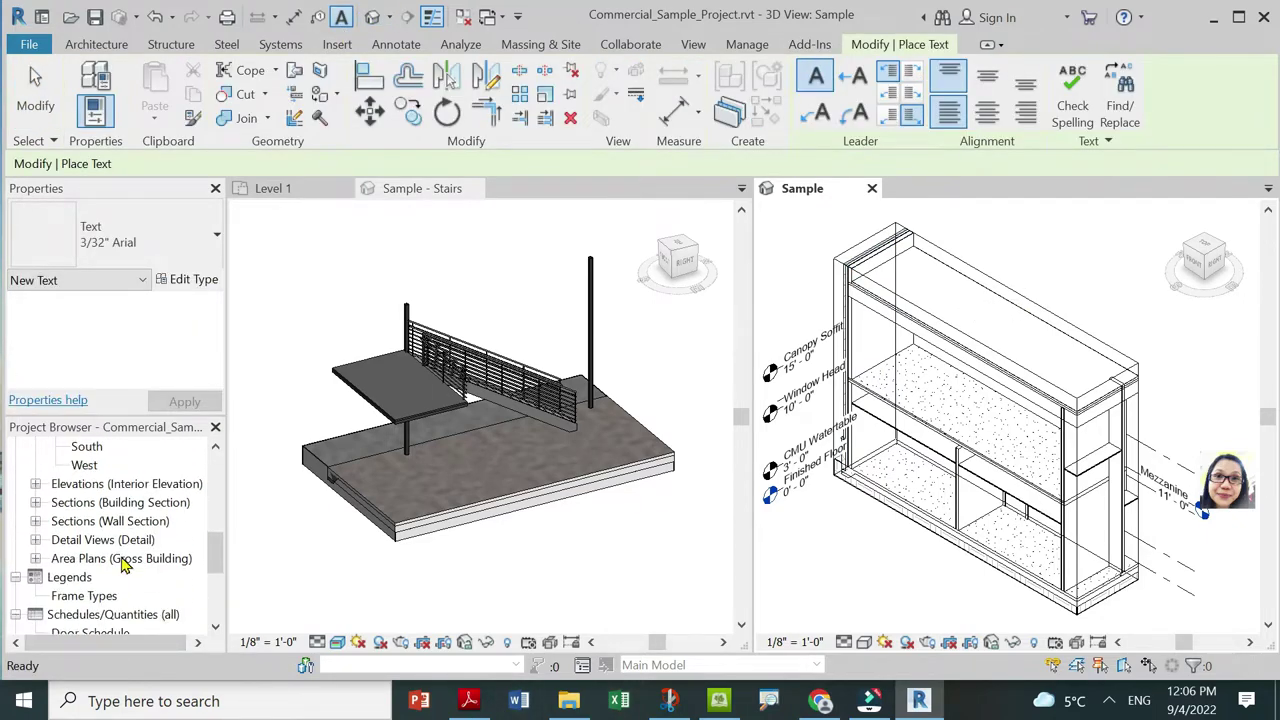
scroll(122, 570, down, 1)
scroll(128, 568, down, 1)
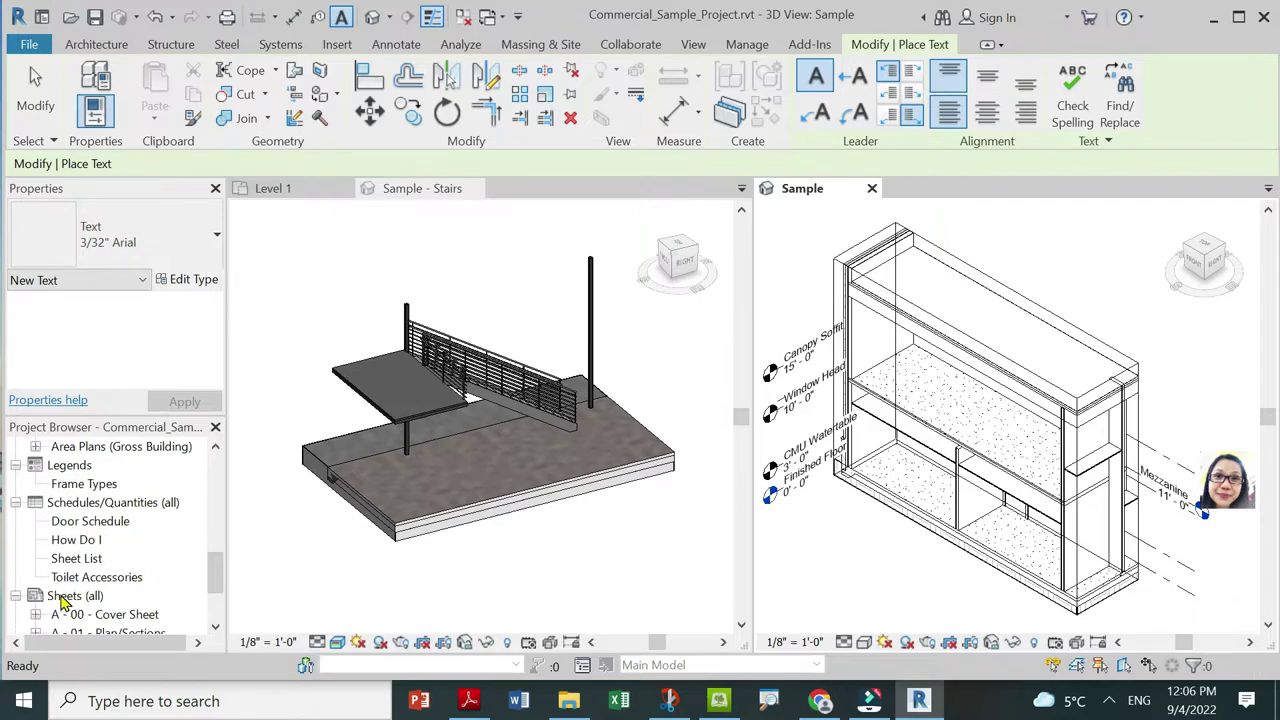
scroll(70, 600, down, 1)
scroll(85, 605, down, 1)
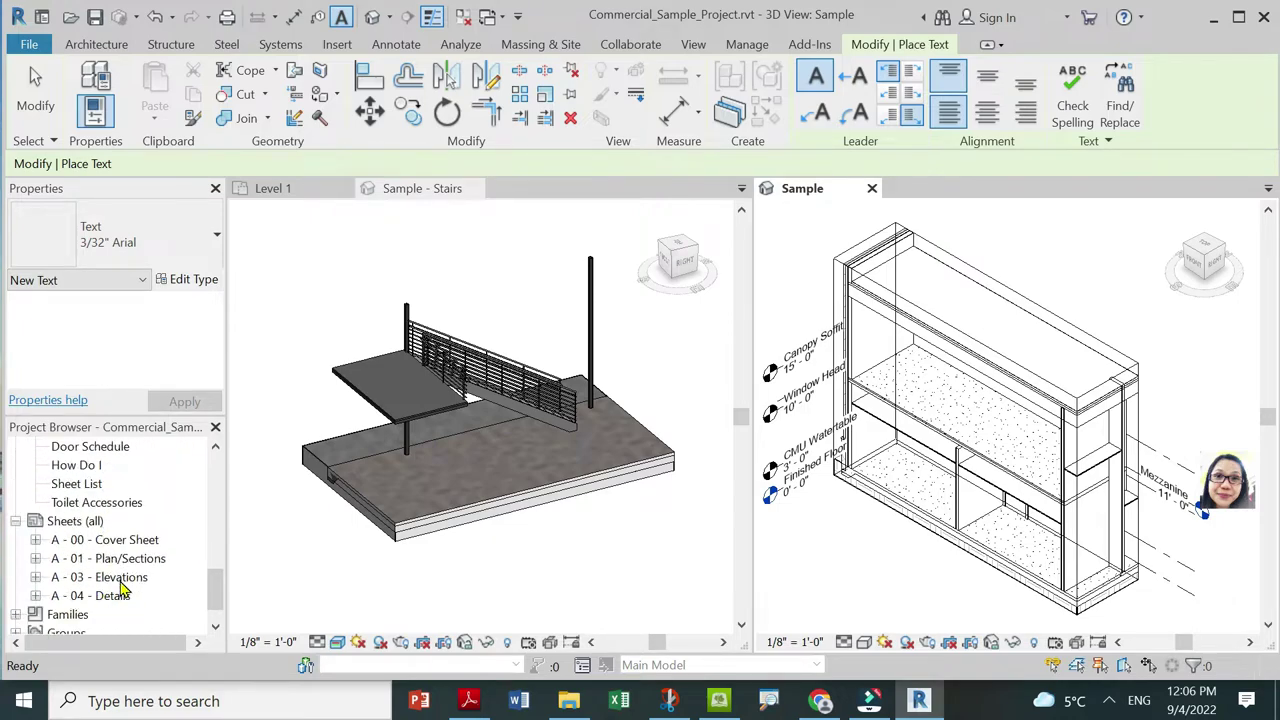
Open sheet A - 03 - Elevations and select the Sample - Stairs 3D view in the Project Browser.
click(122, 580)
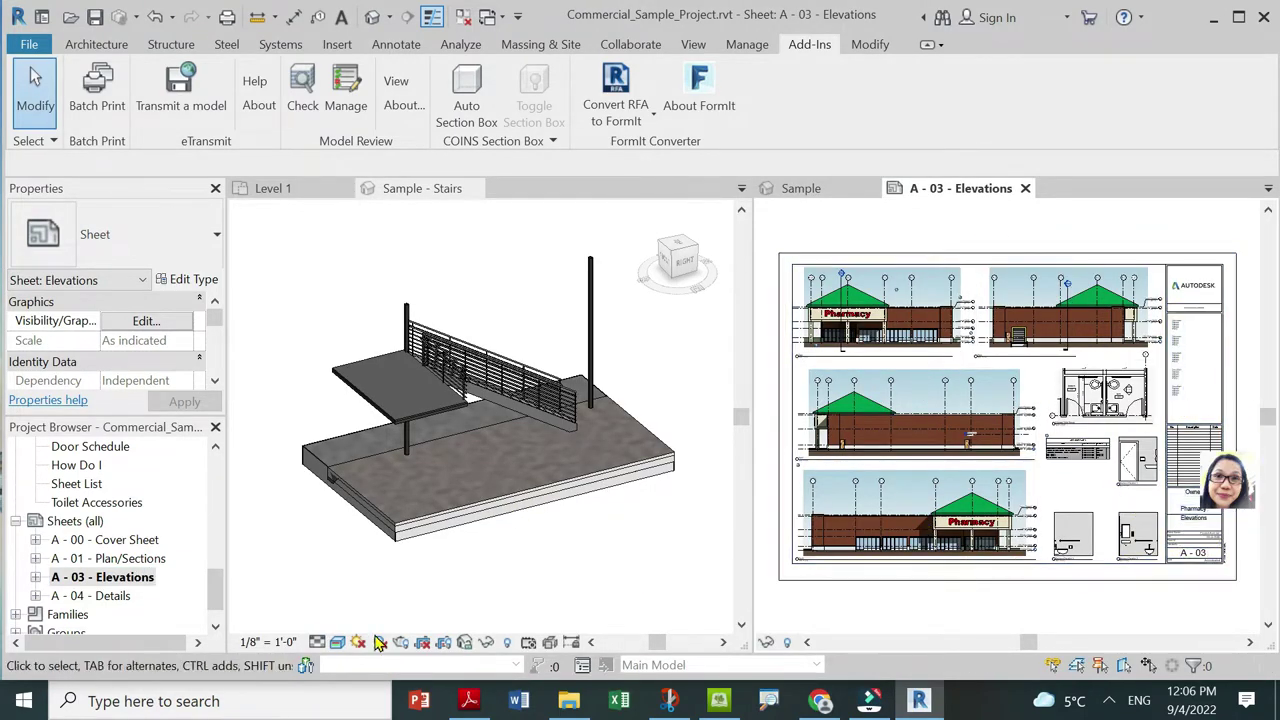
scroll(127, 560, up, 4)
scroll(127, 566, up, 1)
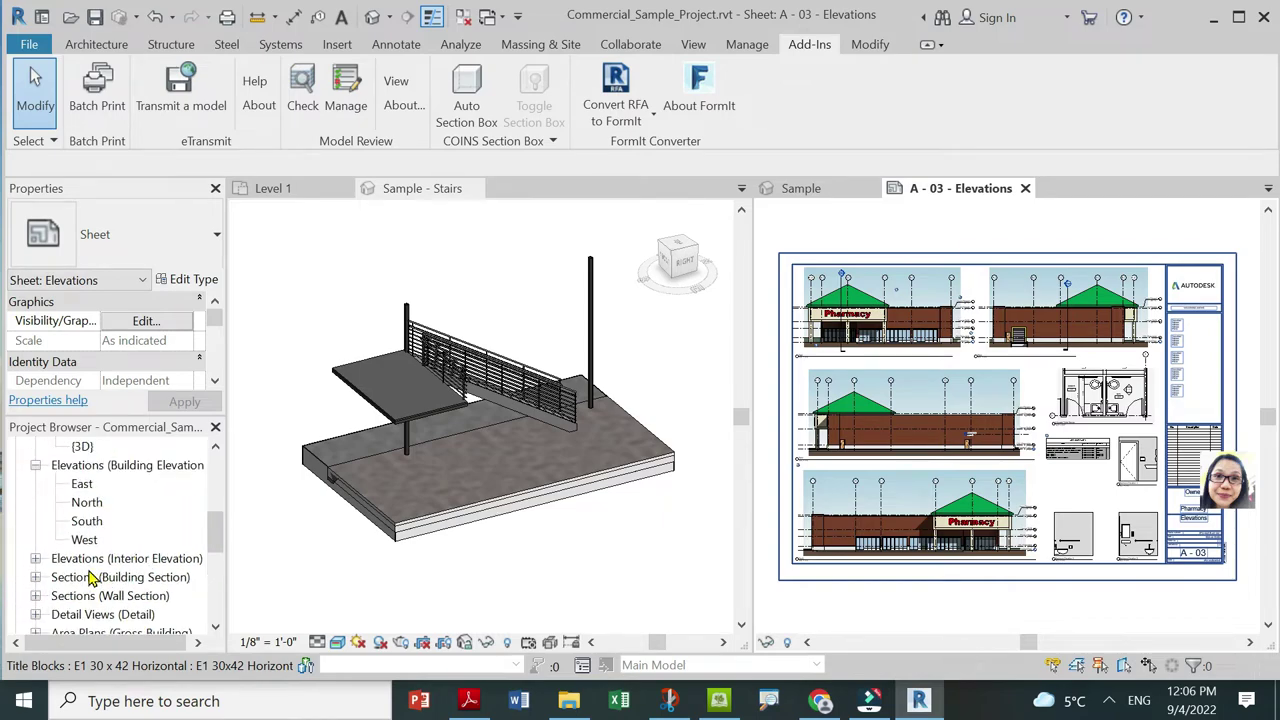
scroll(92, 578, down, 1)
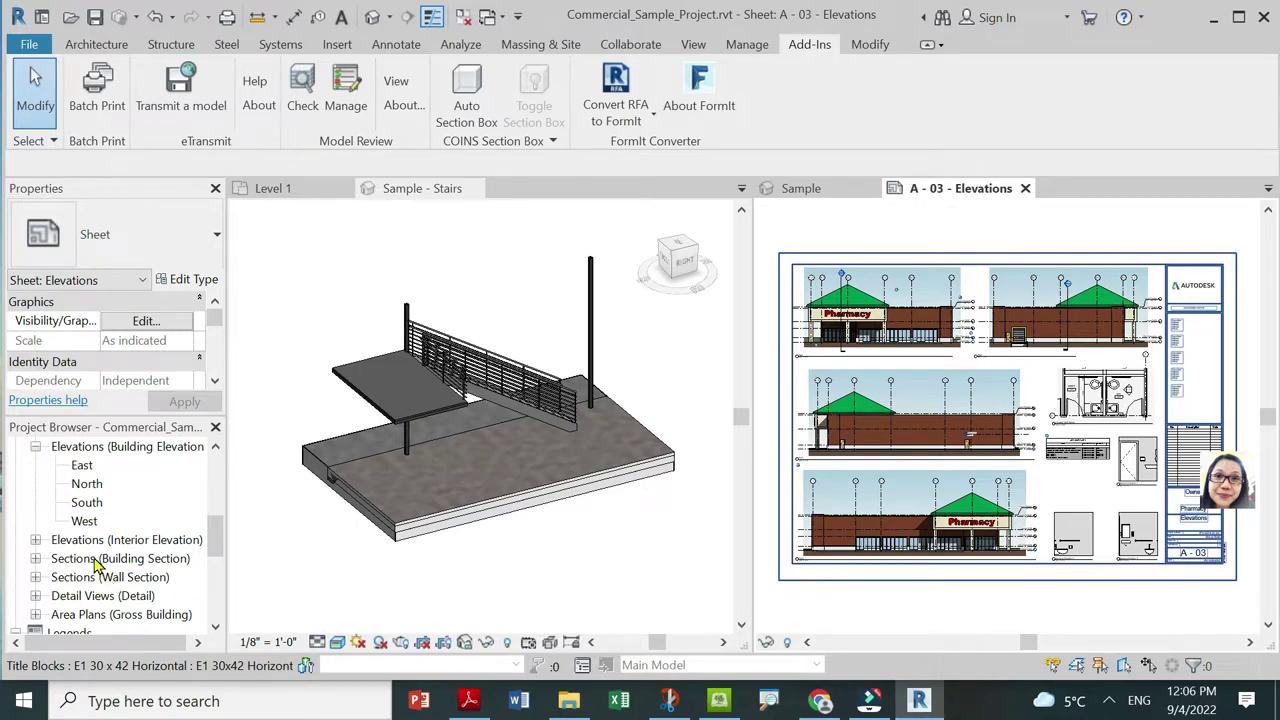
scroll(95, 565, up, 2)
scroll(100, 562, up, 1)
scroll(130, 545, up, 1)
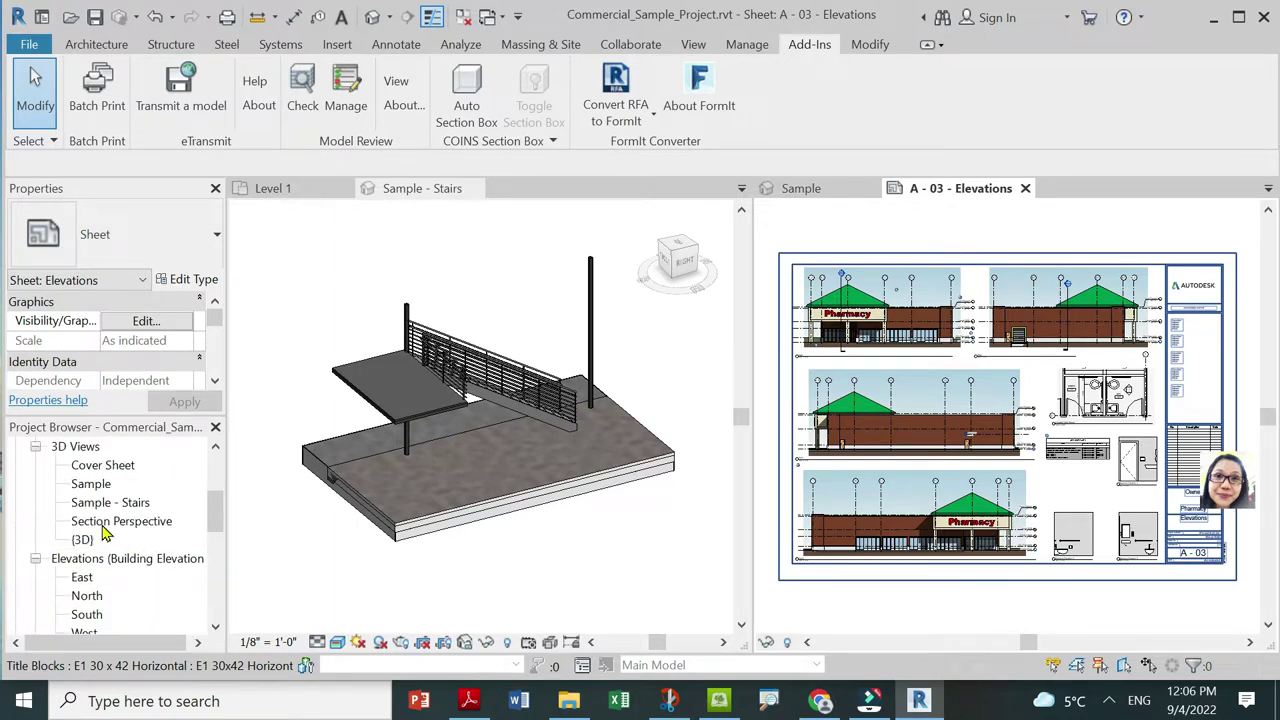
click(100, 502)
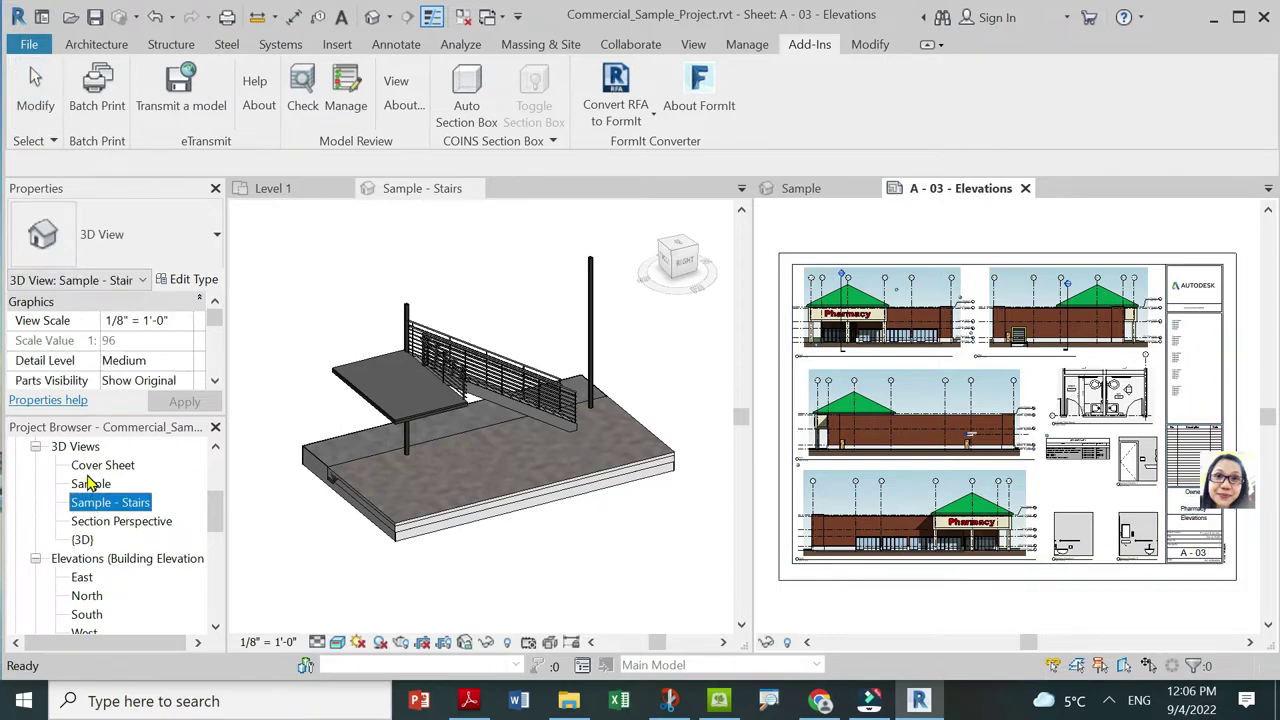
click(100, 465)
click(90, 484)
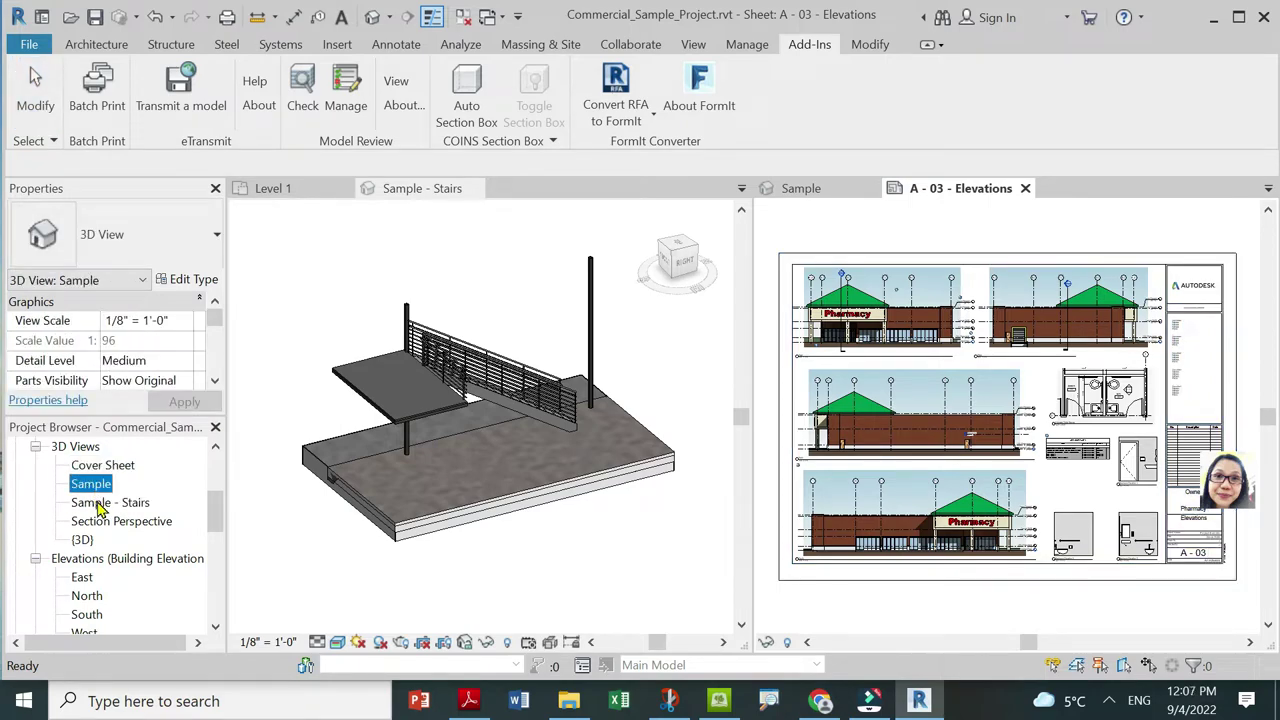
click(100, 504)
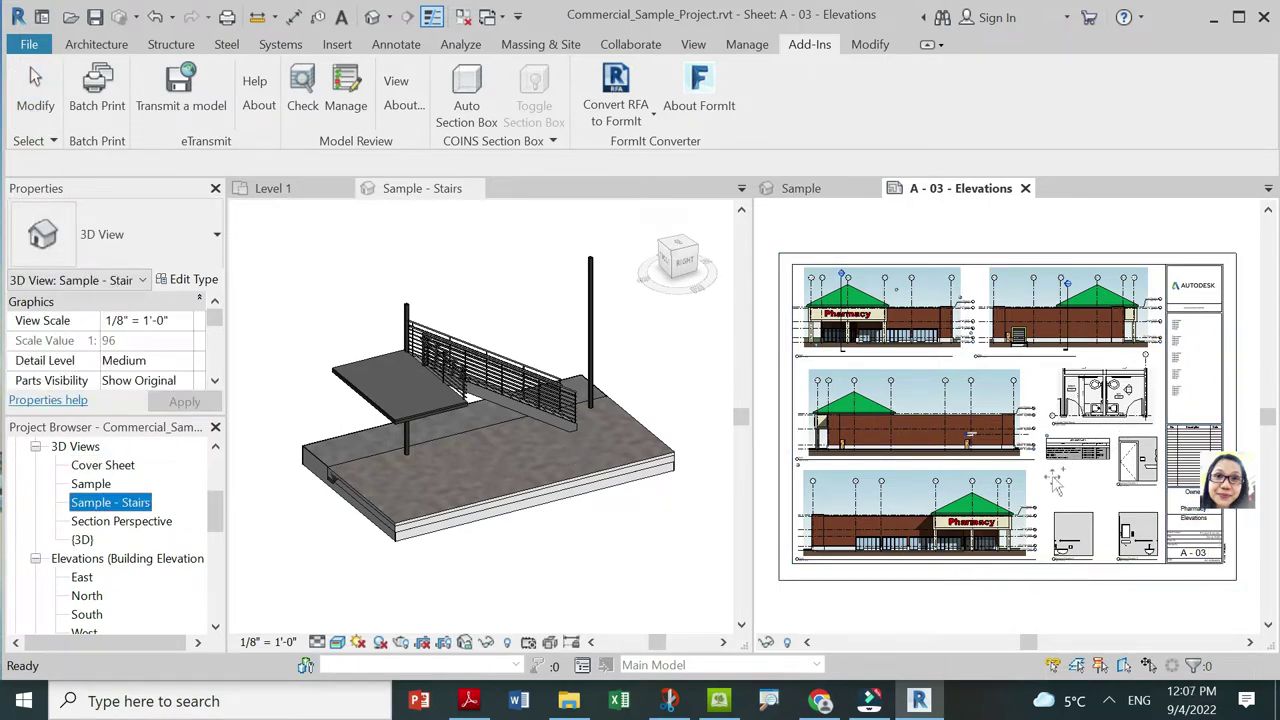
Place the Sample - Stairs view below the schedule, nudged slightly up and left.
drag(1065, 492, 1068, 493)
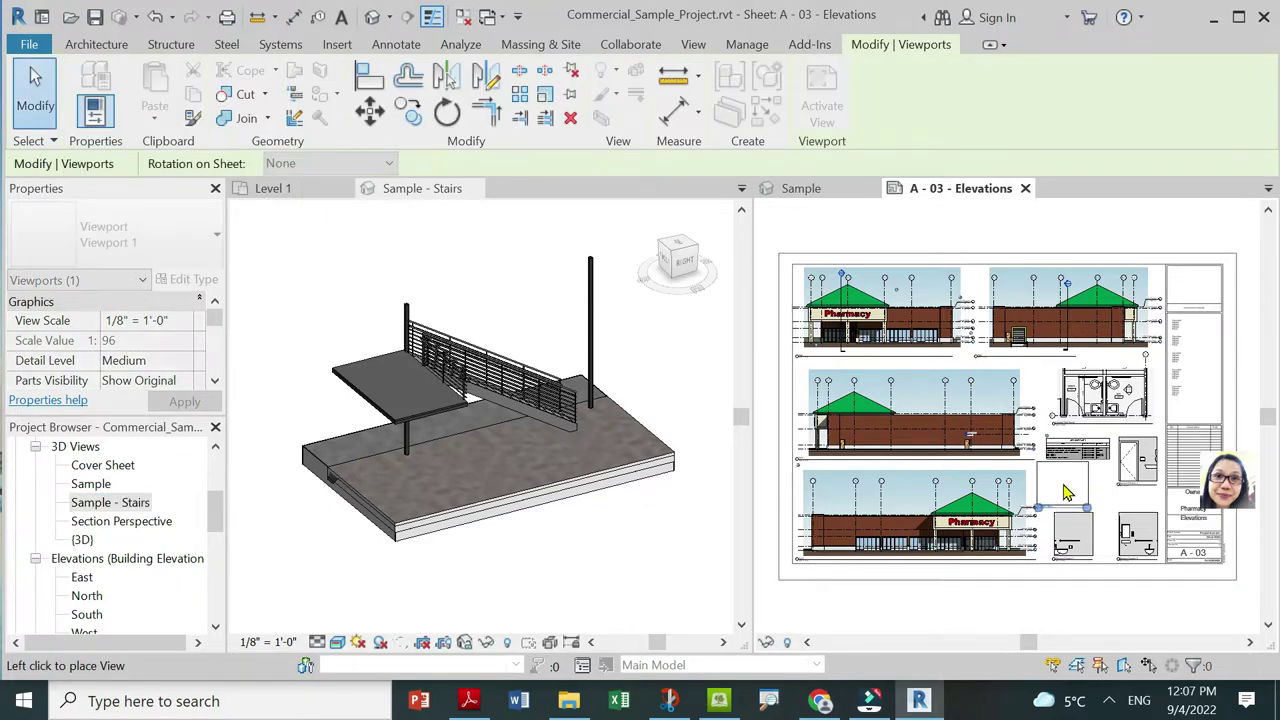
click(1087, 500)
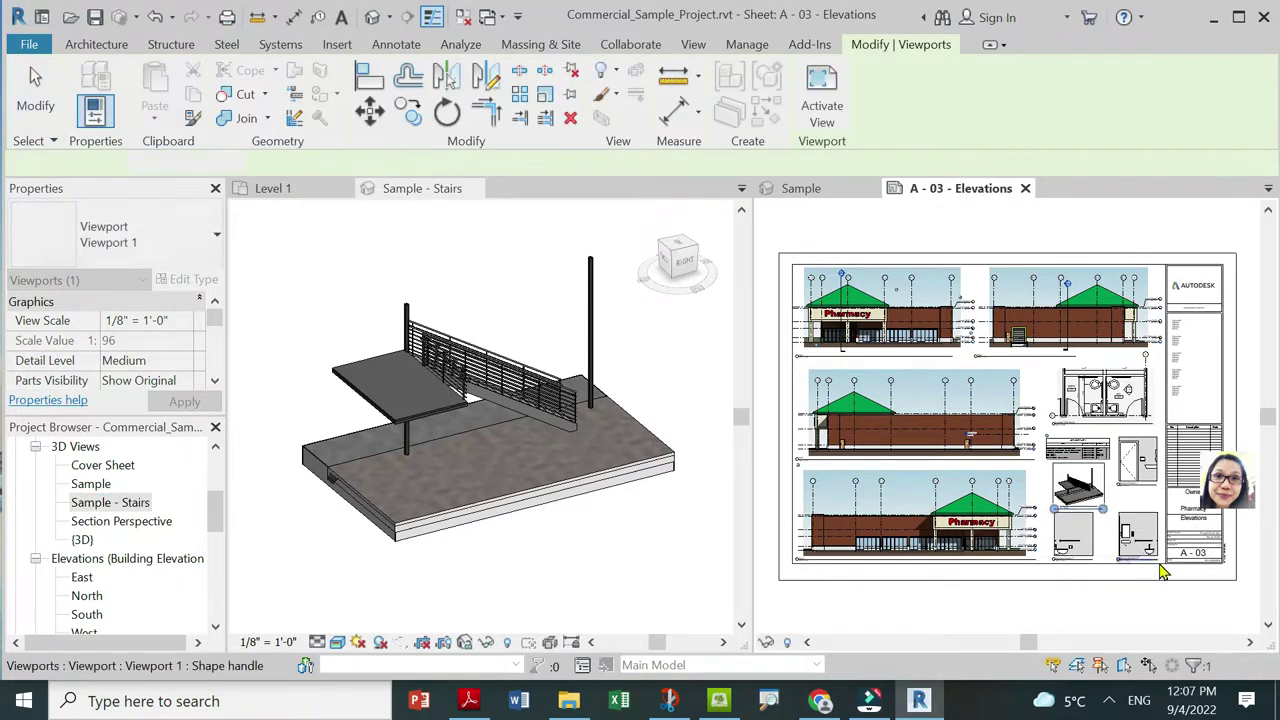
scroll(1057, 522, up, 3)
scroll(944, 510, up, 3)
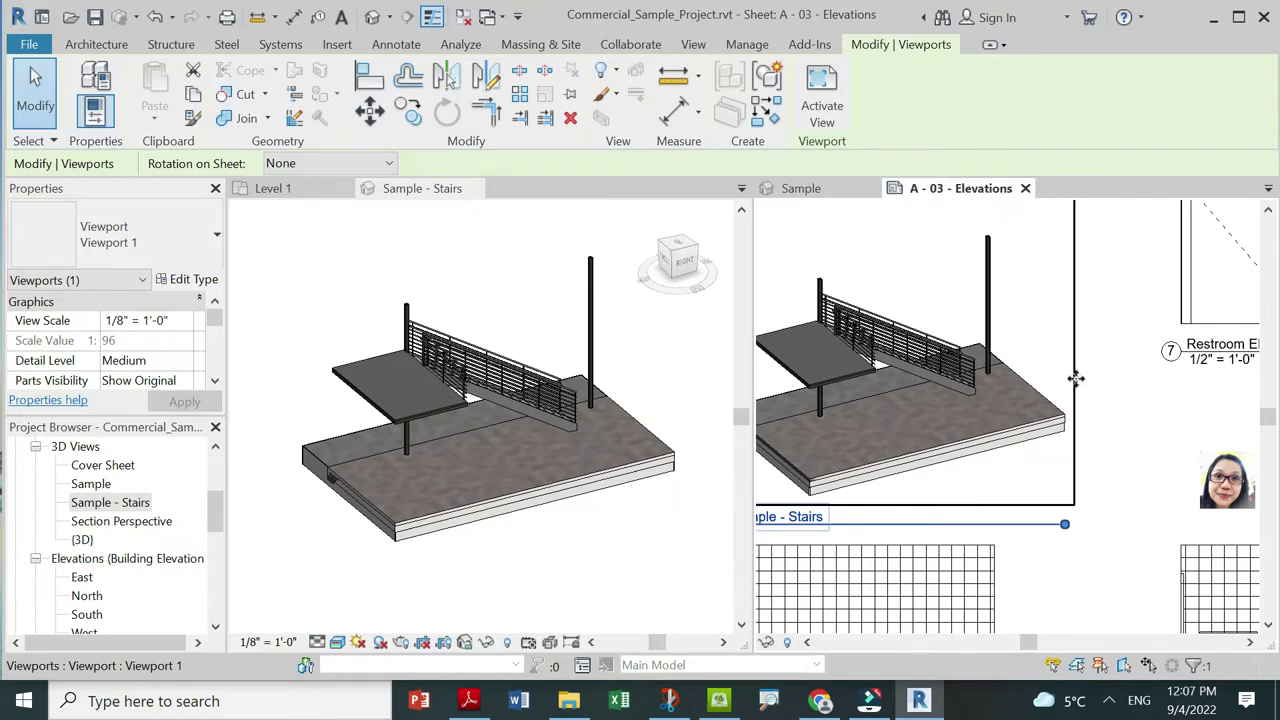
scroll(1075, 378, down, 2)
drag(878, 318, 843, 309)
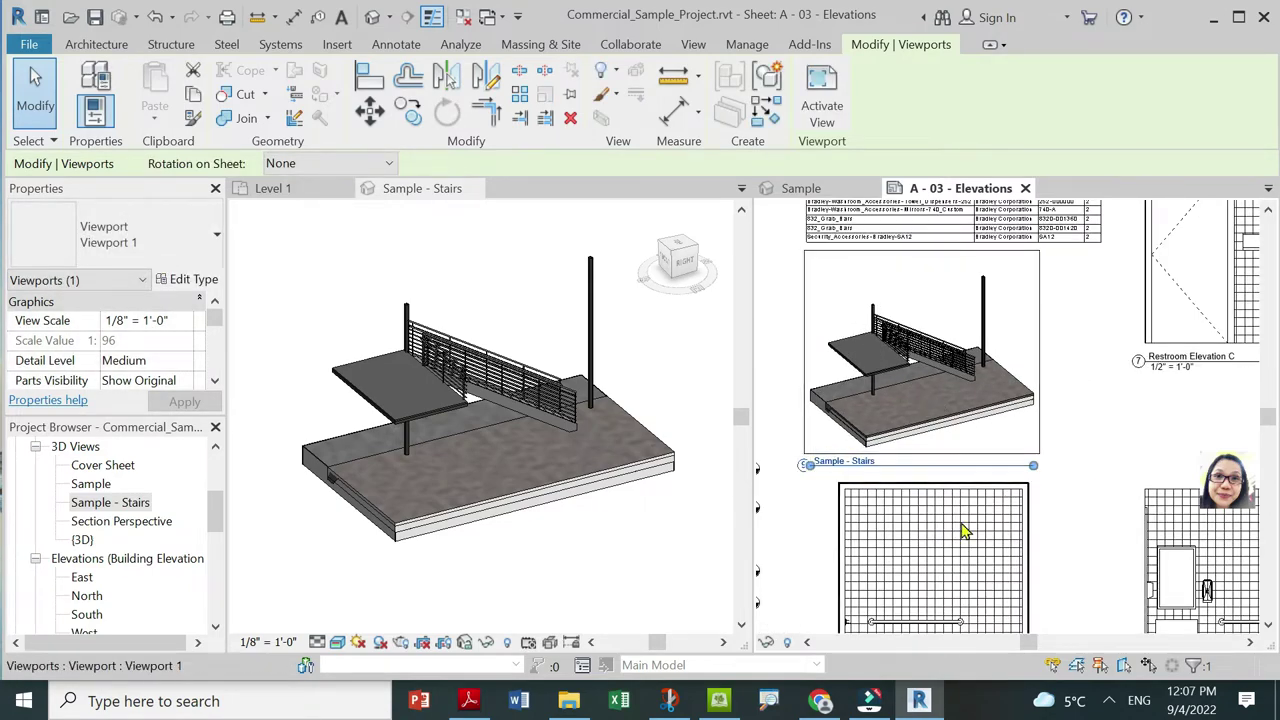
Shorten the stairs viewport's title line to fit and deselect the viewport.
scroll(787, 459, up, 2)
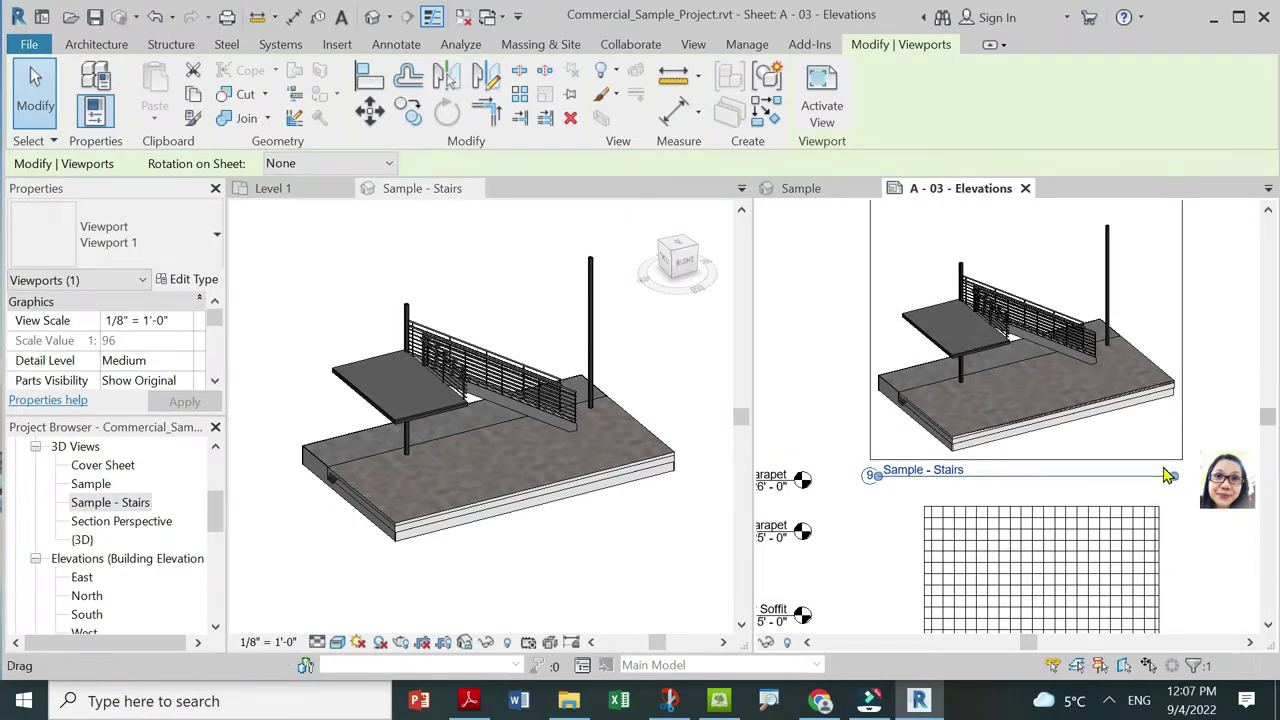
drag(1174, 476, 1063, 495)
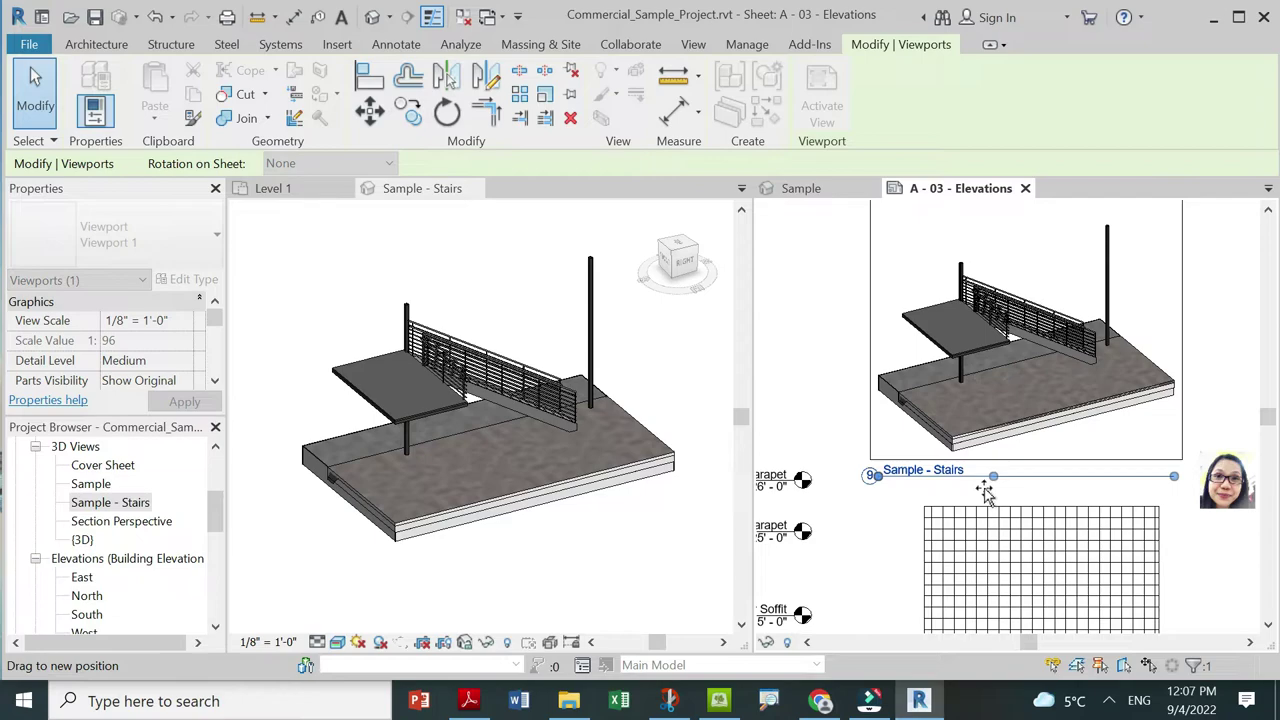
click(846, 371)
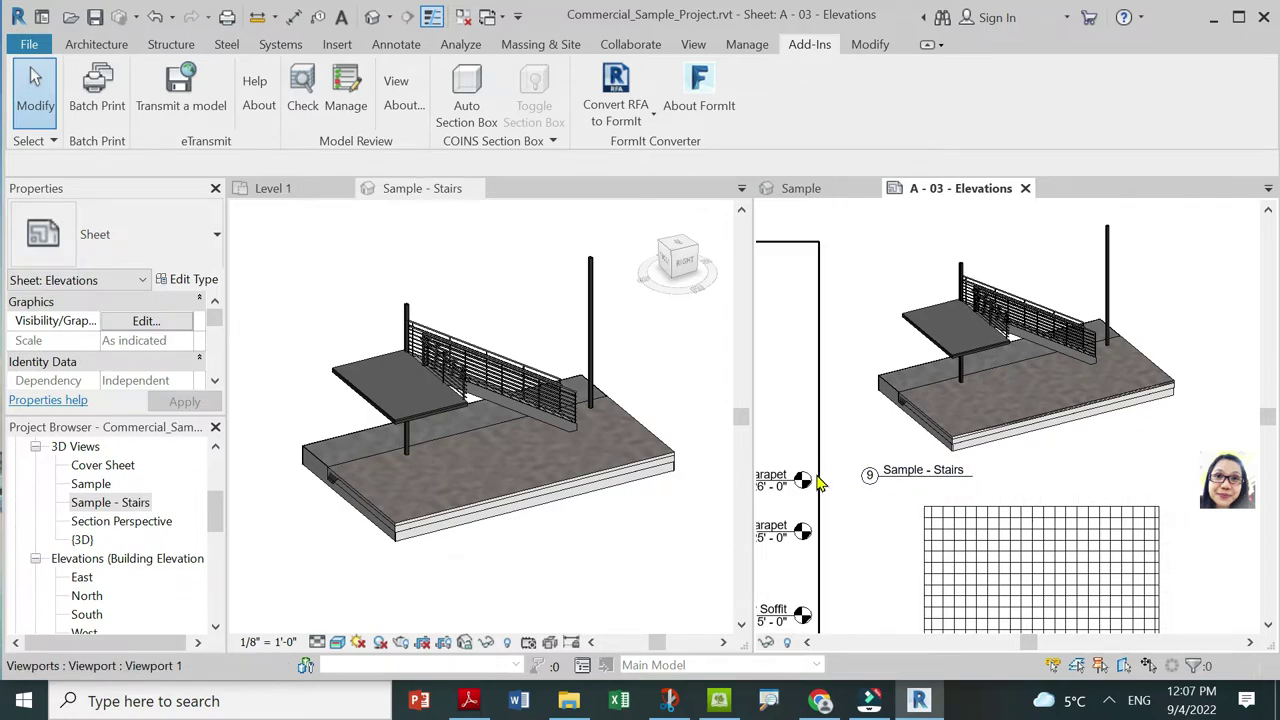
scroll(812, 475, down, 2)
scroll(915, 468, up, 1)
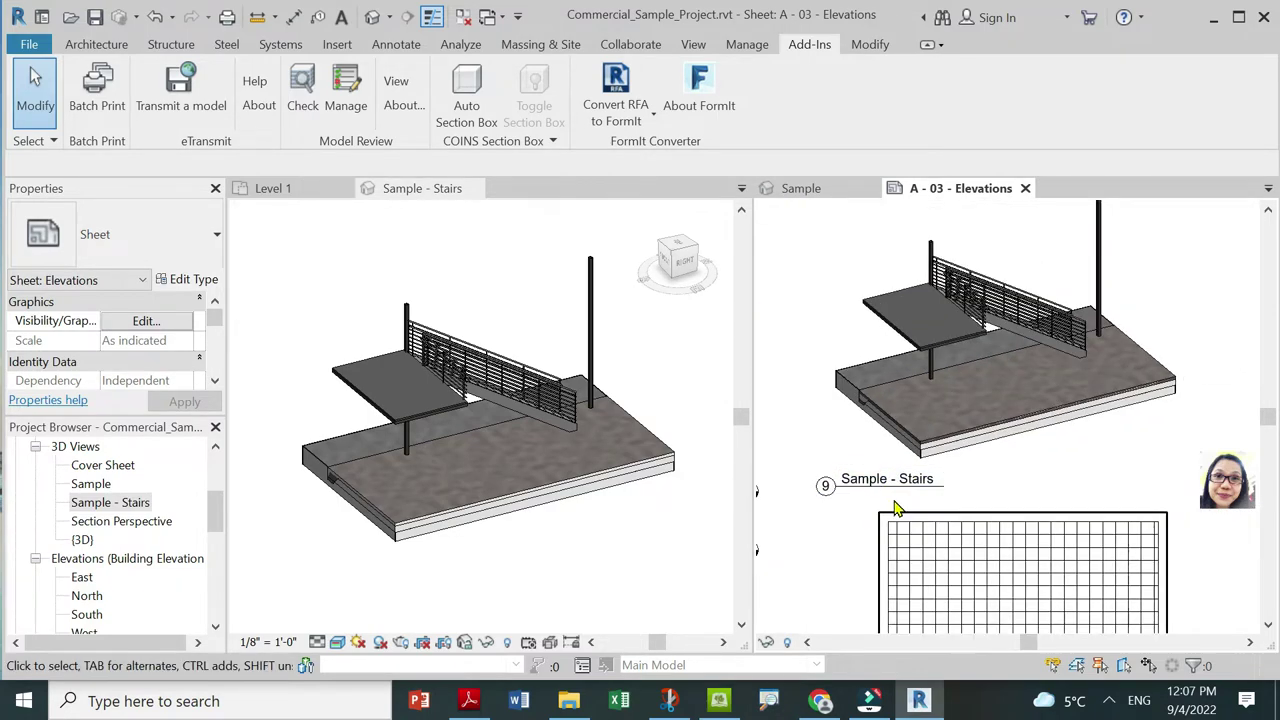
scroll(900, 471, down, 2)
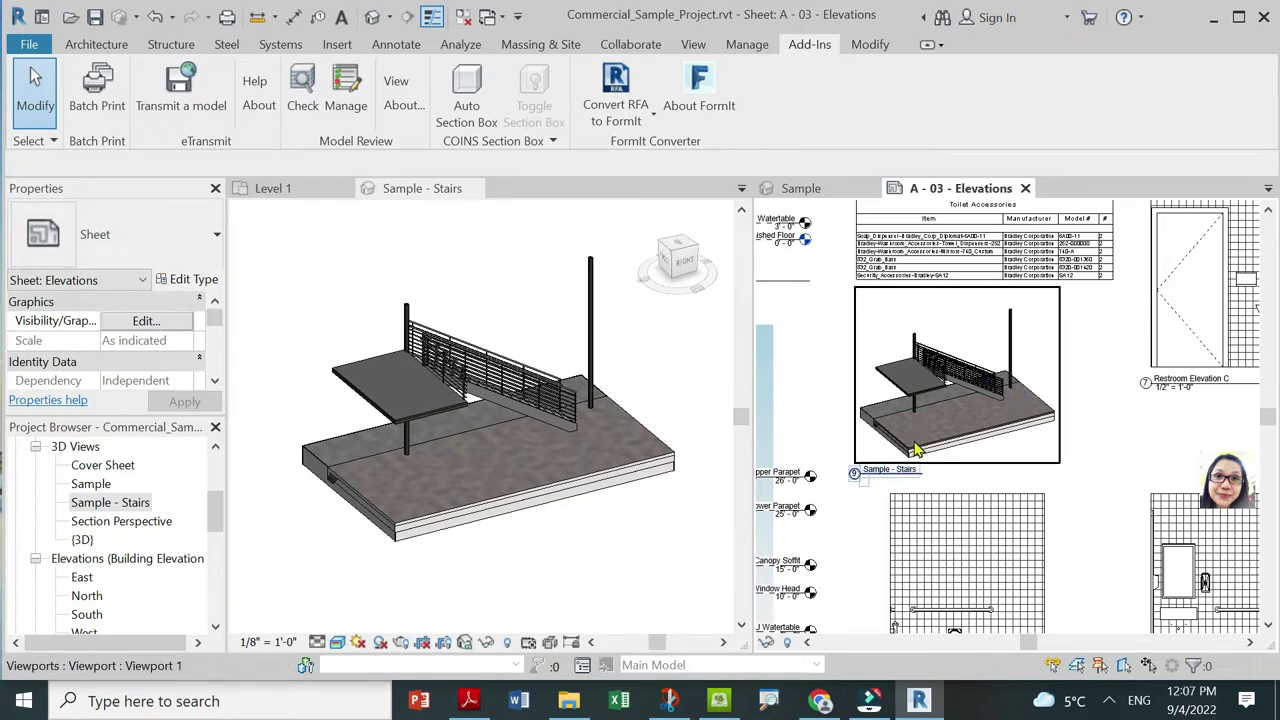
scroll(967, 462, down, 2)
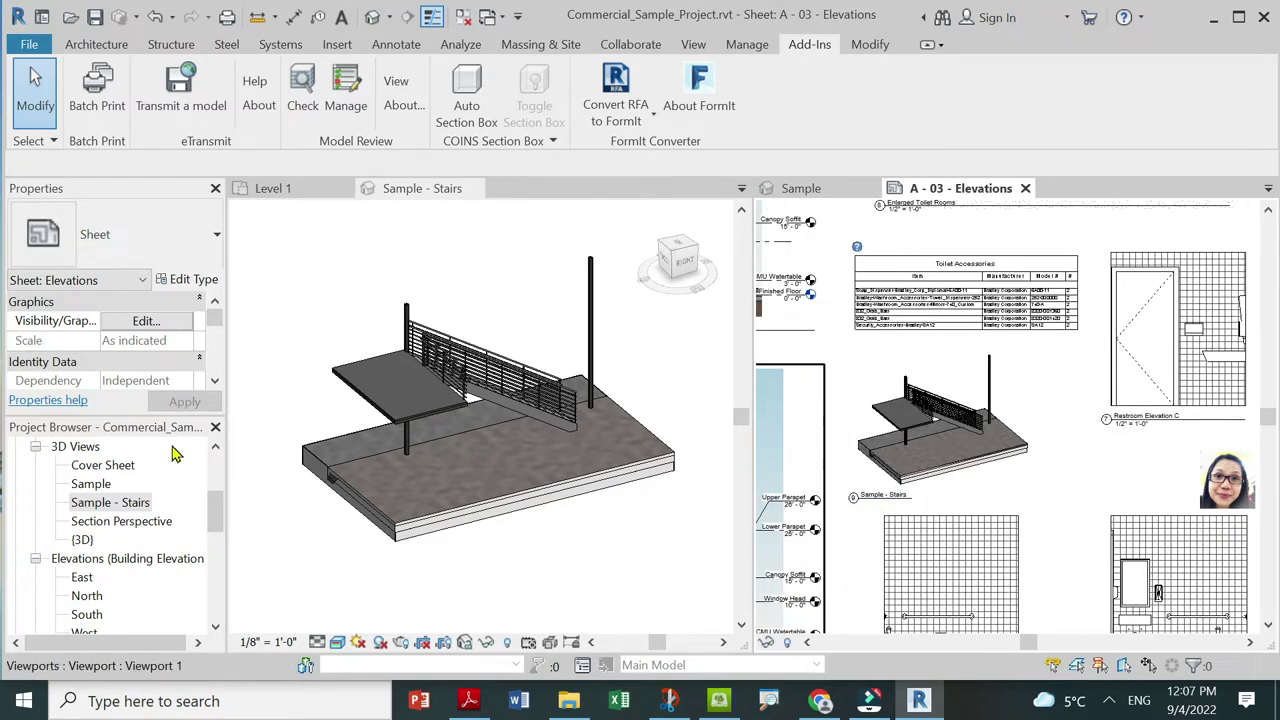
scroll(1063, 369, down, 2)
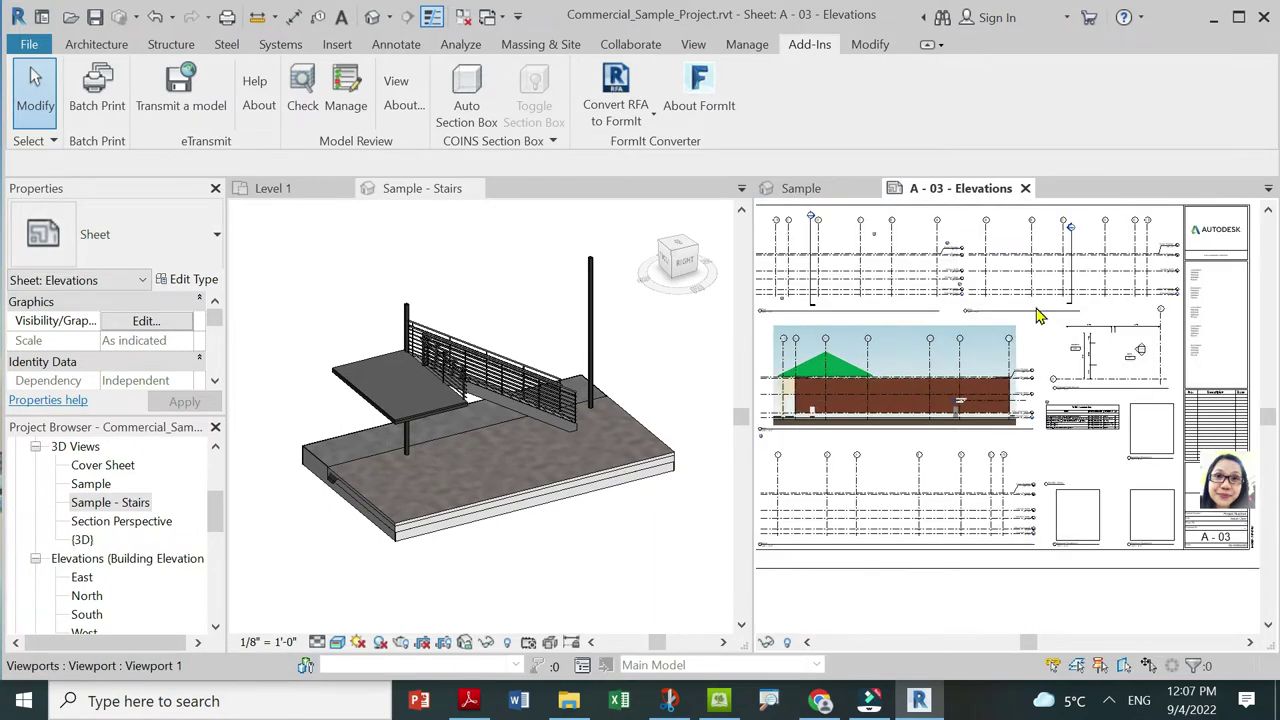
scroll(898, 233, up, 1)
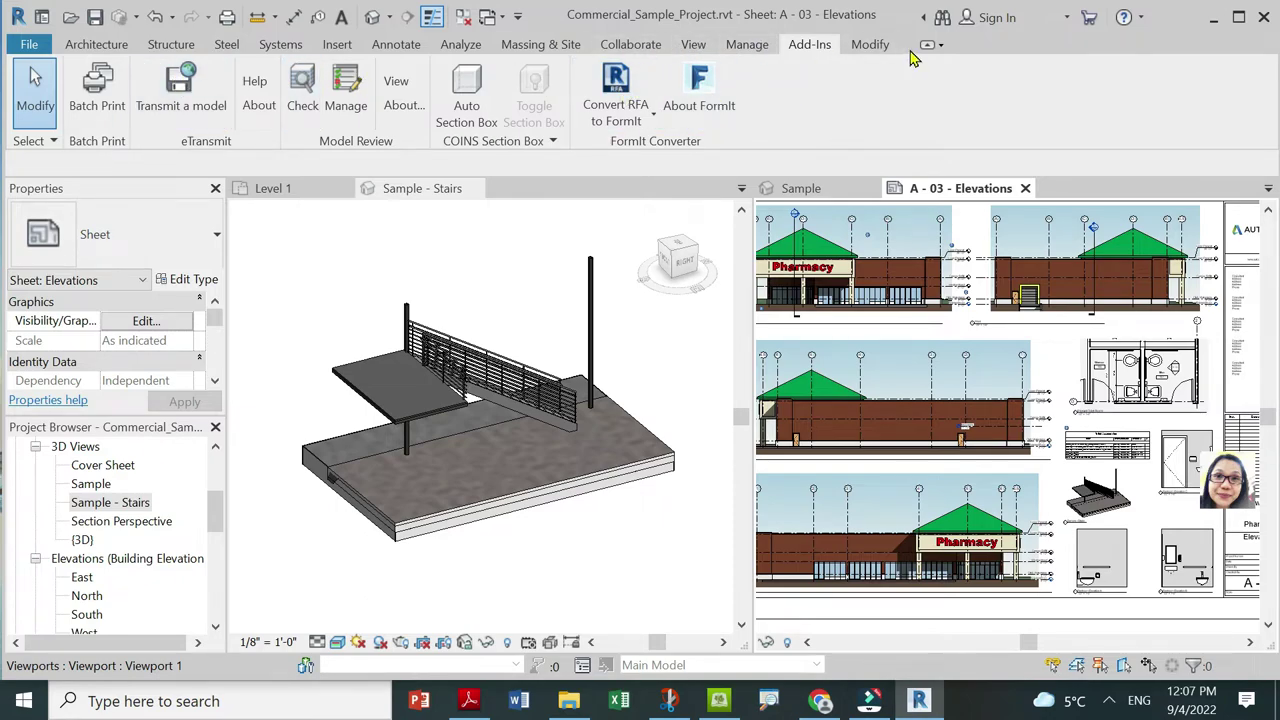
click(941, 45)
click(855, 100)
Minimize the App Store browser and turn Wi-Fi on from the system tray network panel.
click(820, 701)
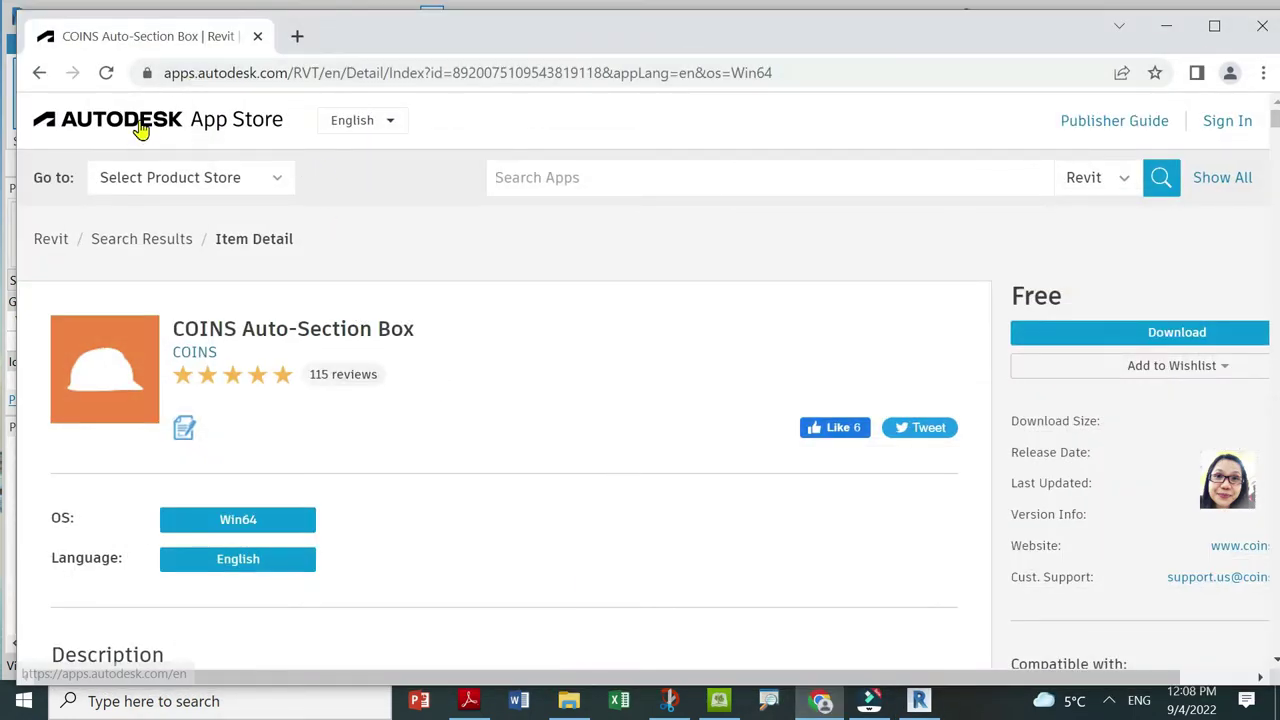
click(1166, 26)
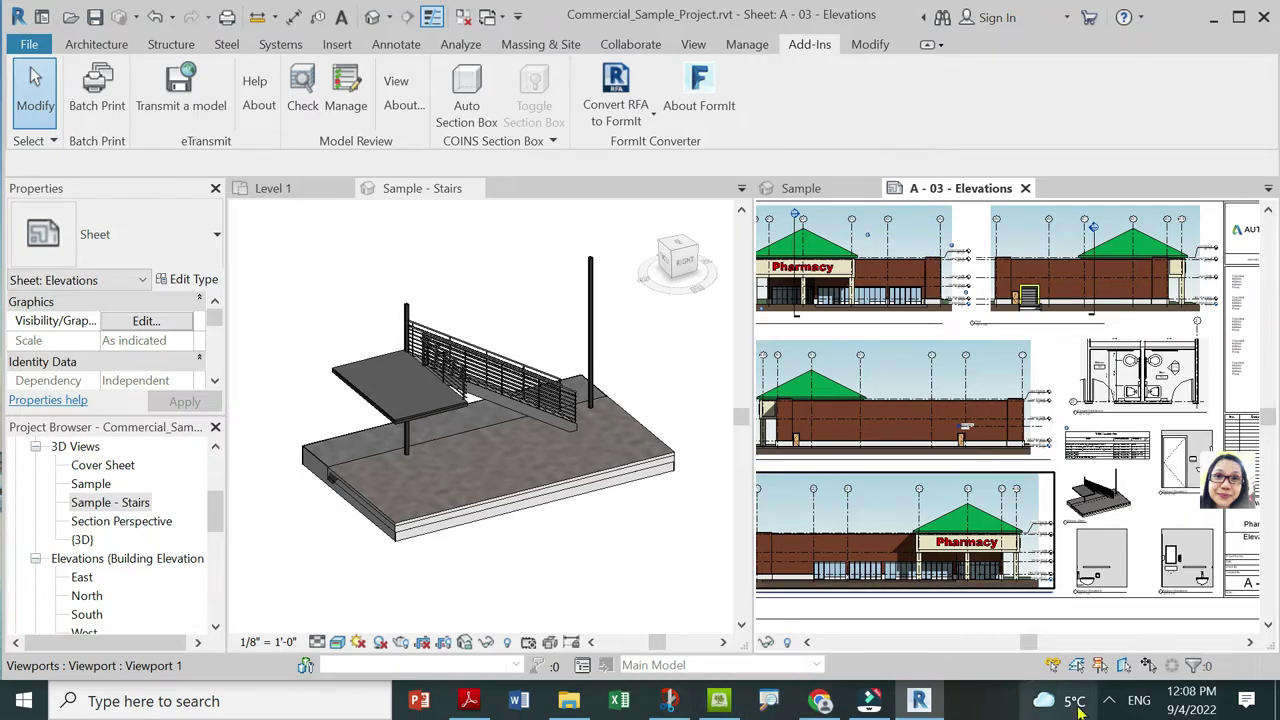
click(1109, 700)
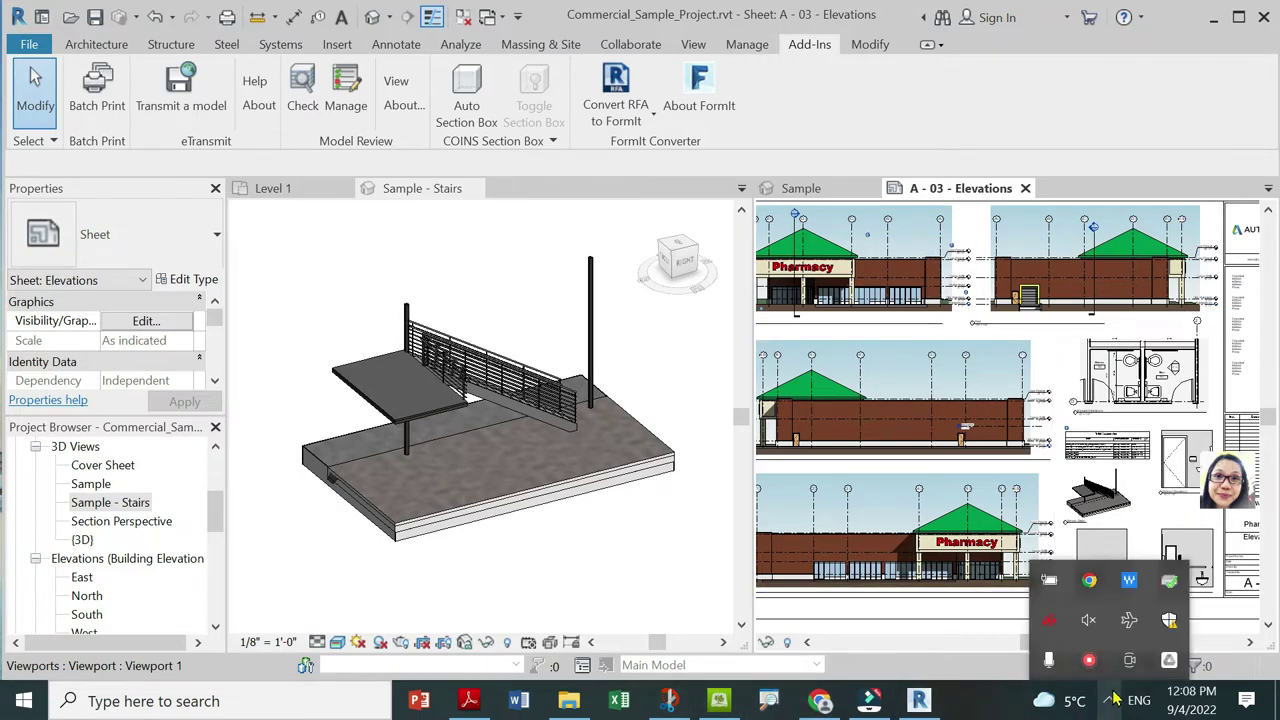
click(1050, 620)
click(1056, 645)
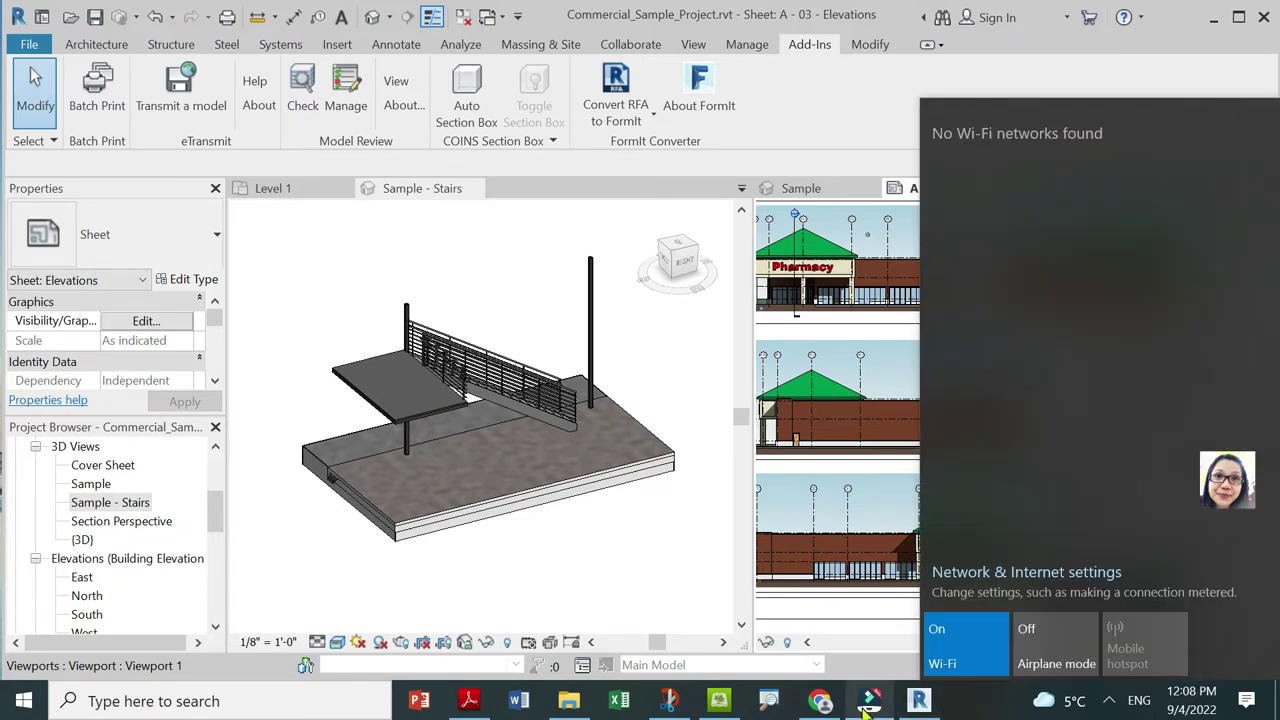
click(870, 702)
Restore the App Store browser and switch to the Revit product store.
click(820, 700)
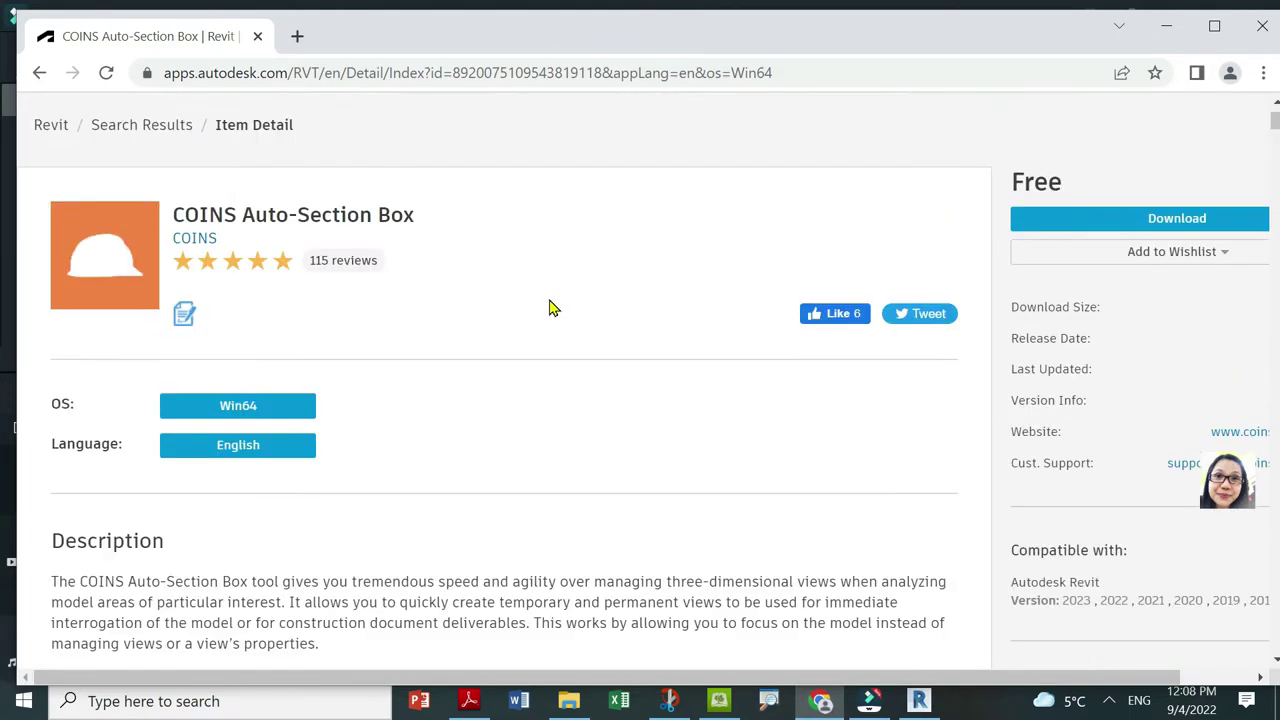
scroll(360, 290, up, 1)
click(280, 183)
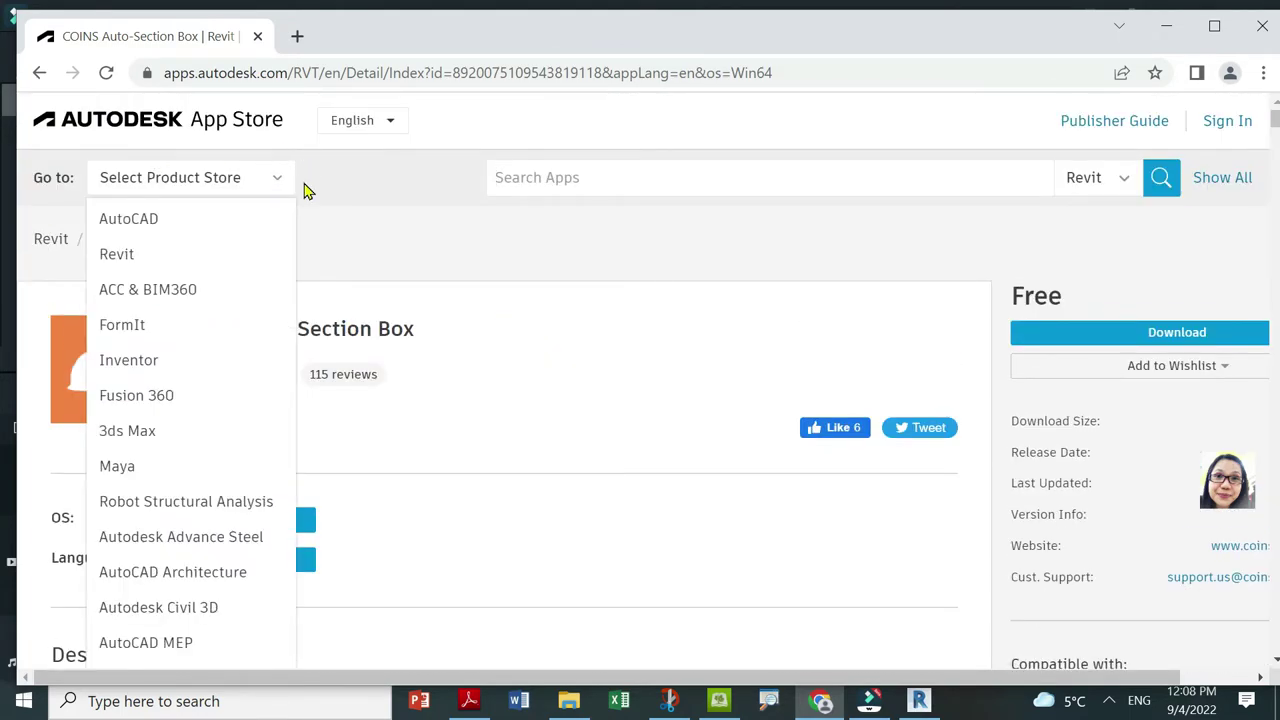
click(128, 258)
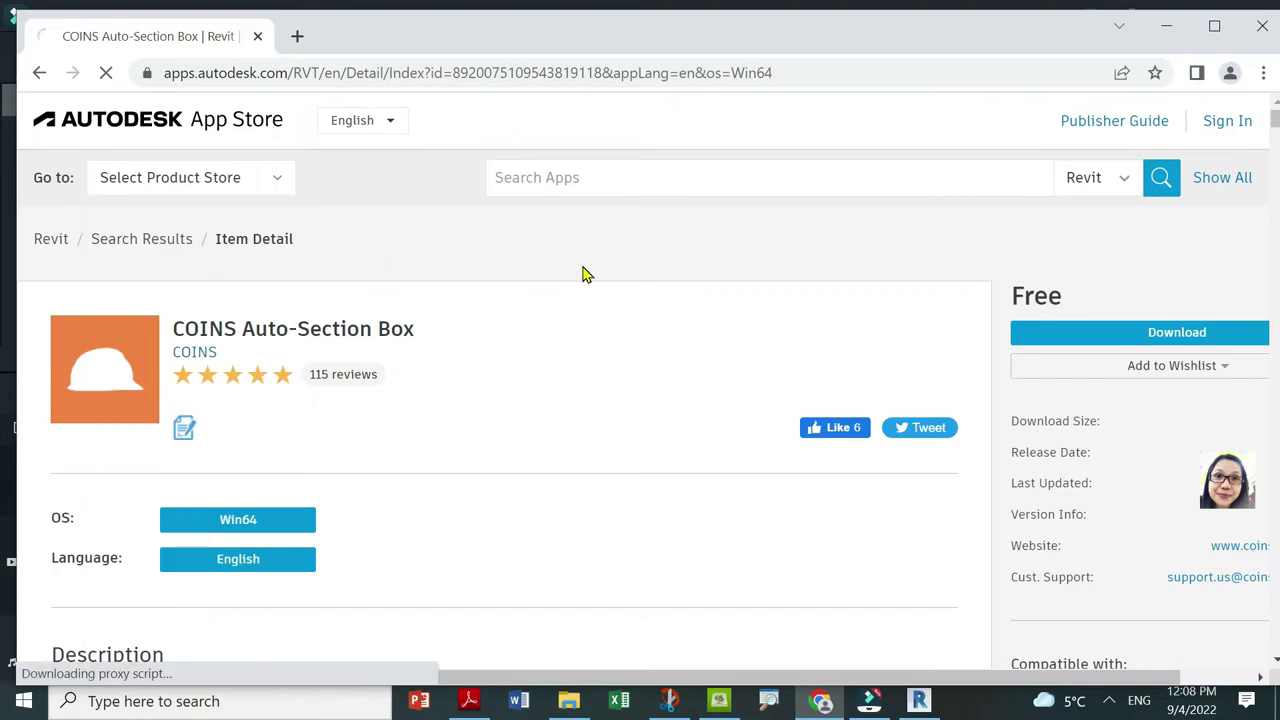
Scroll through the Revit store's Featured, Most Popular, Paid and Autodesk app listings, then return to Revit.
scroll(623, 334, down, 3)
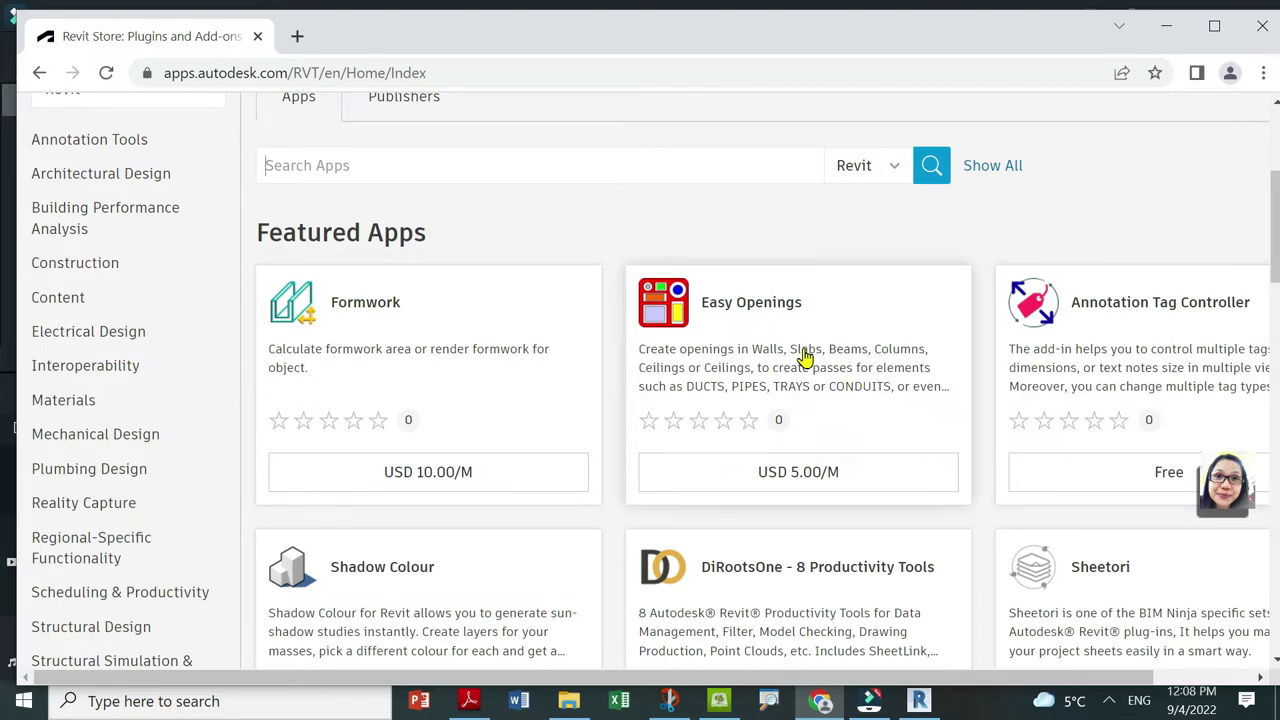
scroll(1188, 355, down, 1)
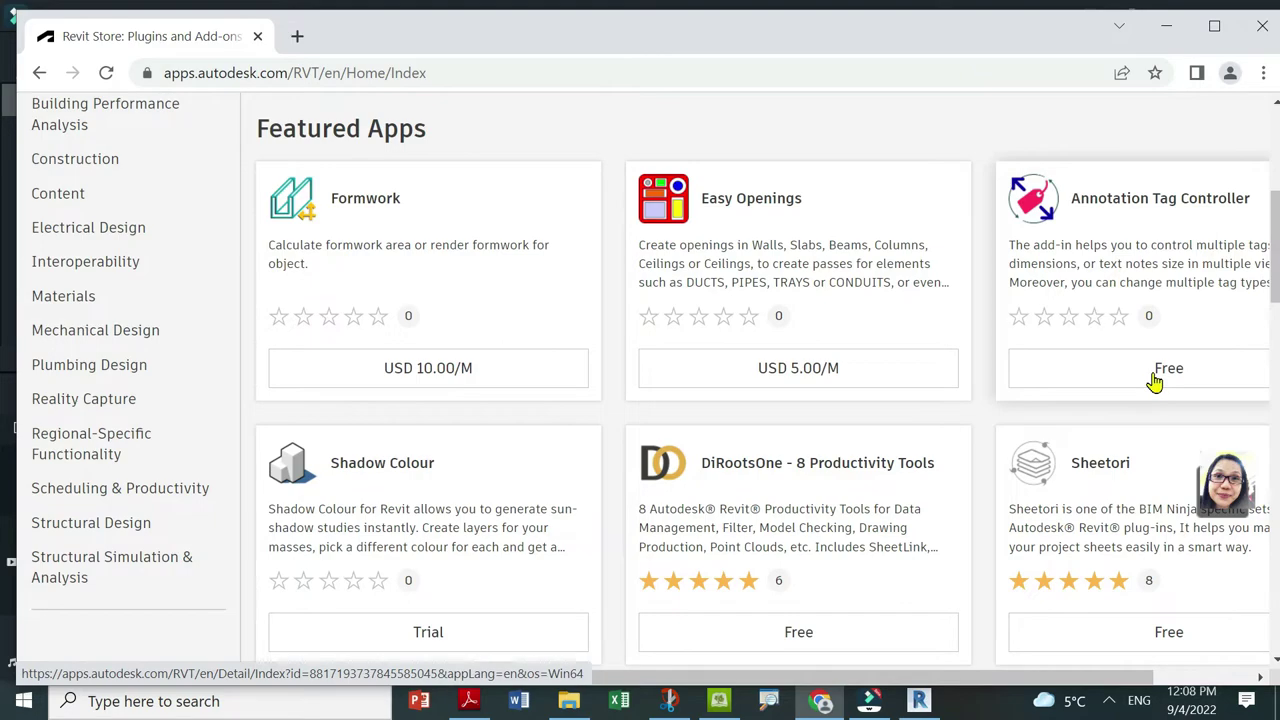
scroll(775, 230, down, 2)
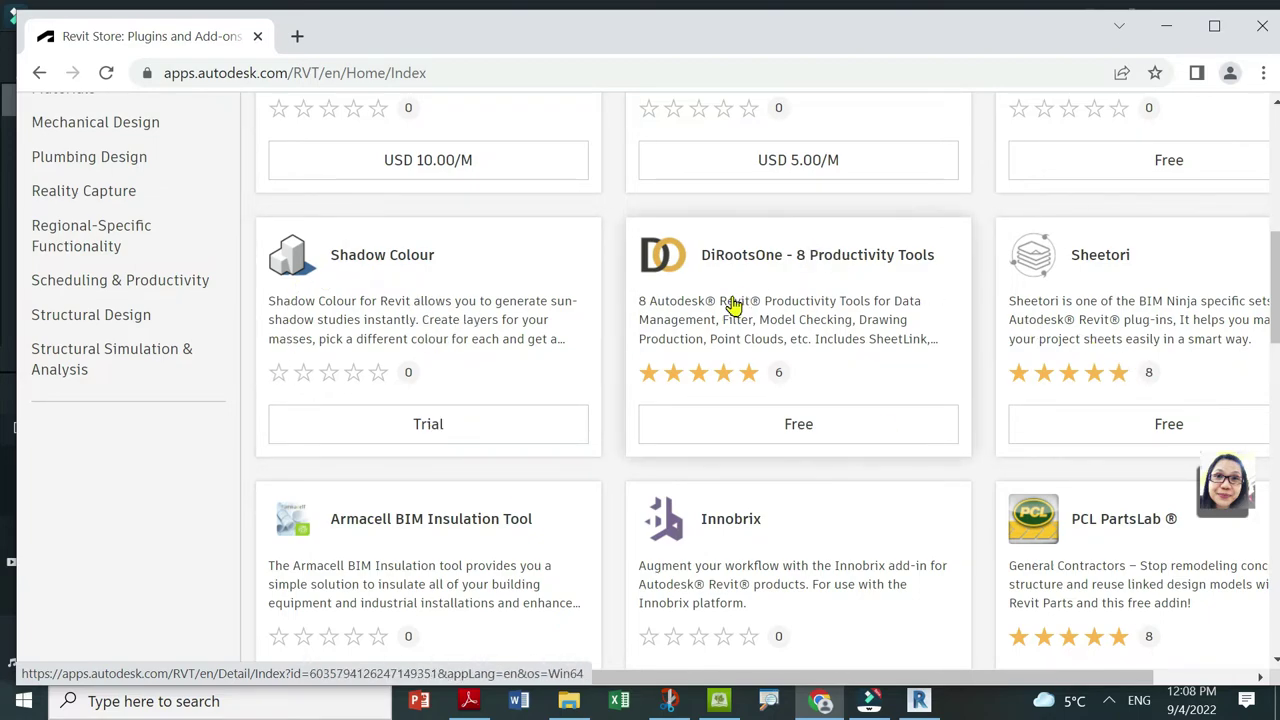
scroll(848, 380, down, 2)
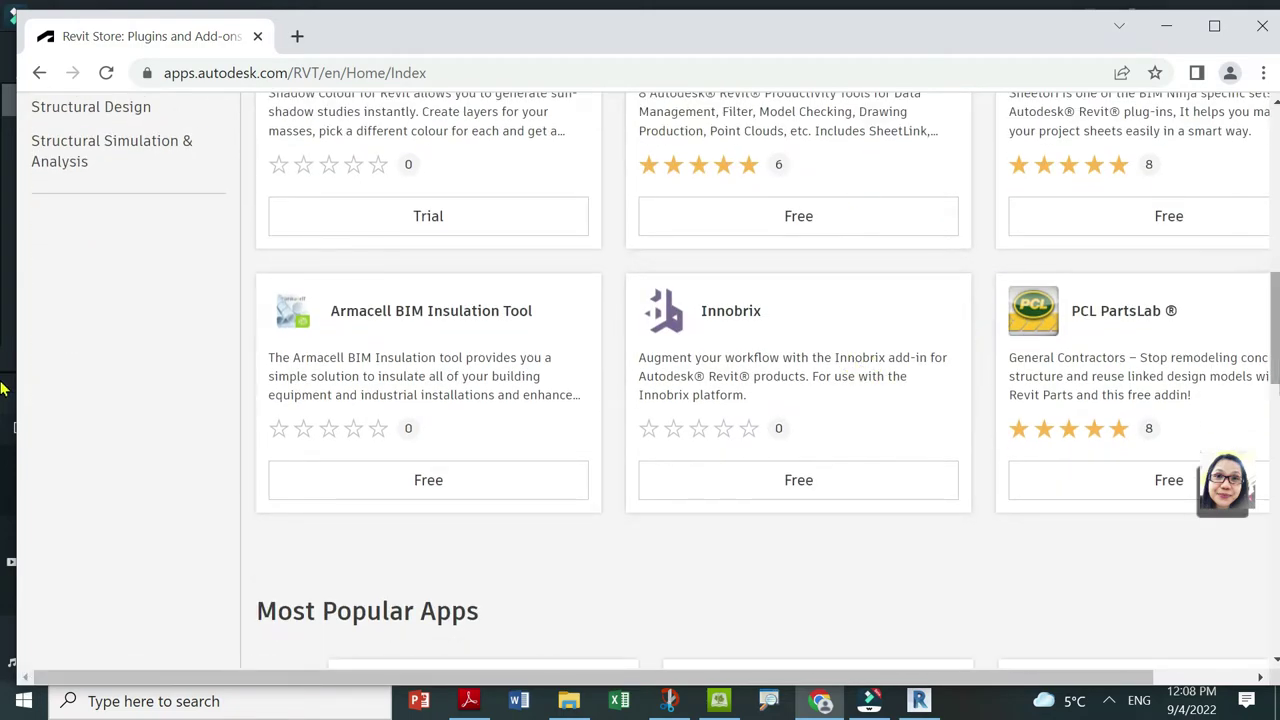
scroll(1094, 349, down, 1)
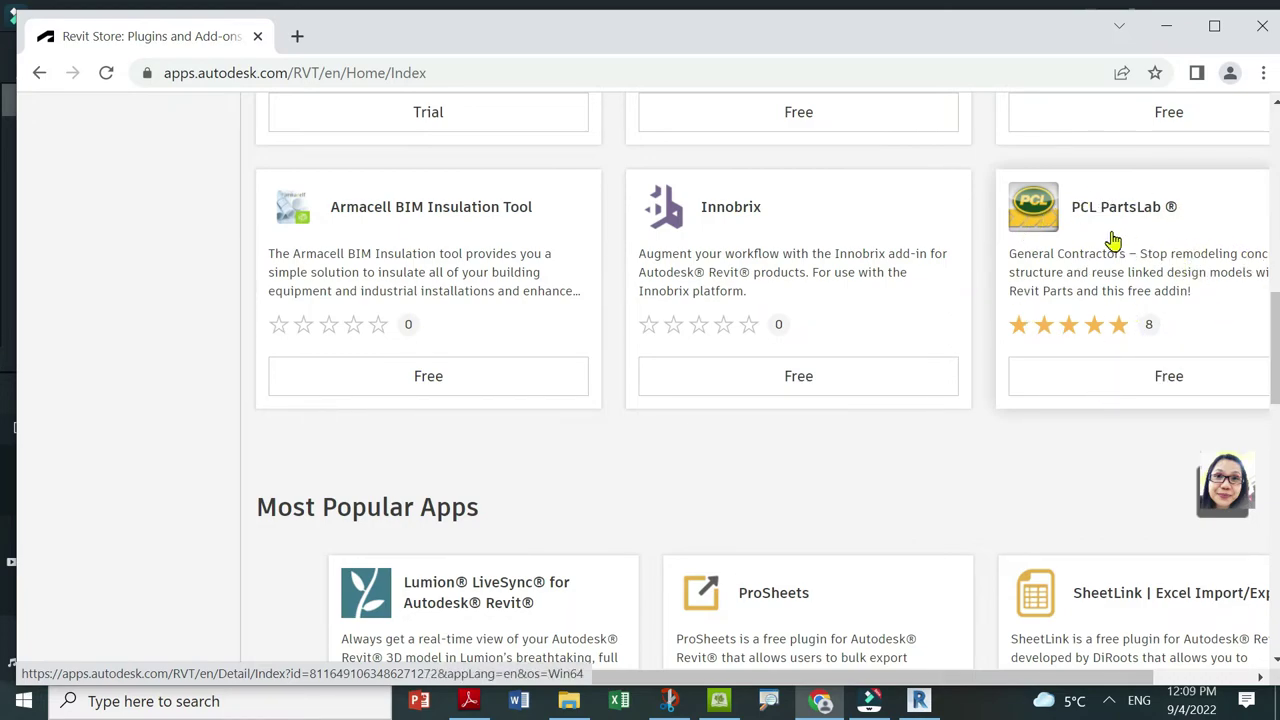
scroll(728, 343, down, 2)
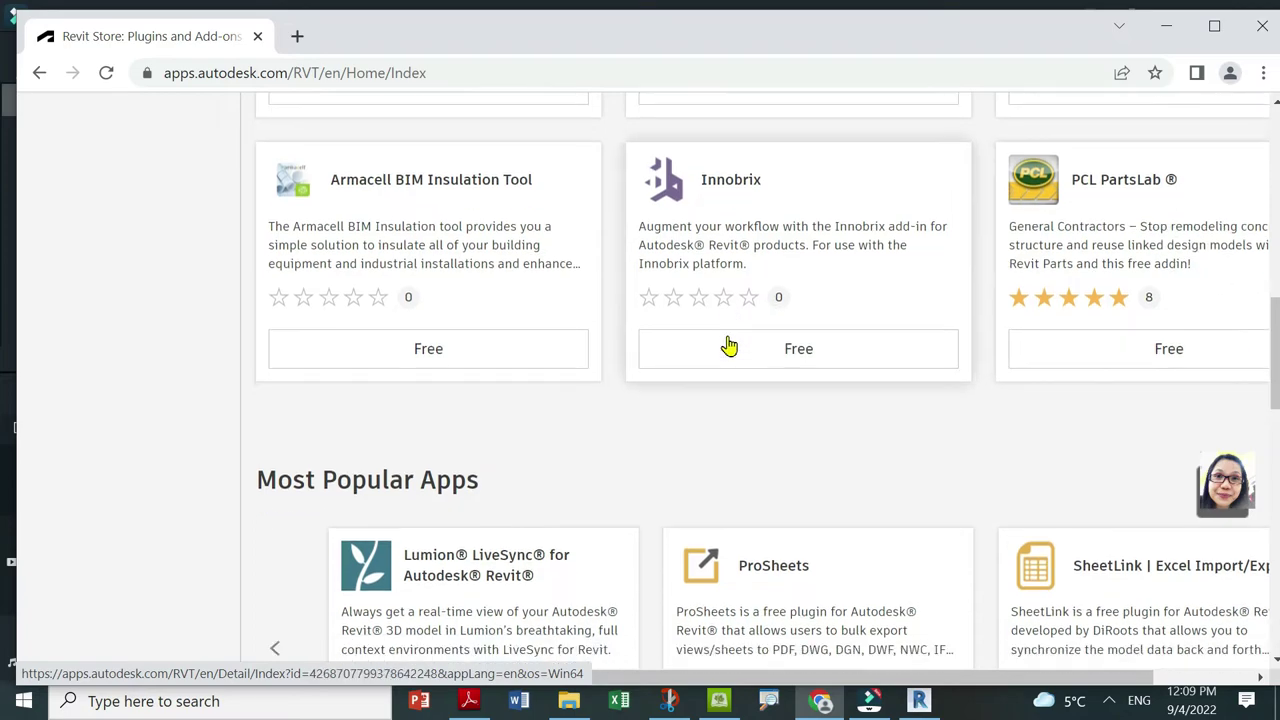
scroll(900, 430, down, 1)
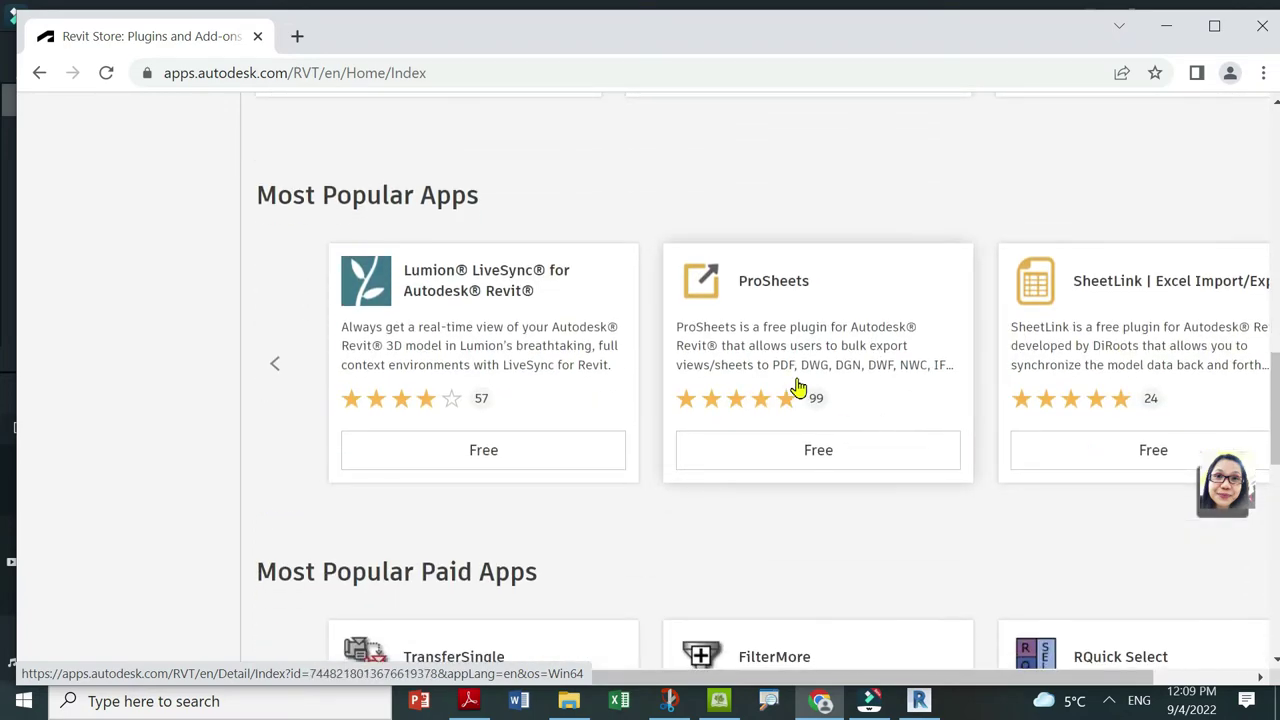
scroll(900, 410, down, 2)
scroll(950, 380, down, 2)
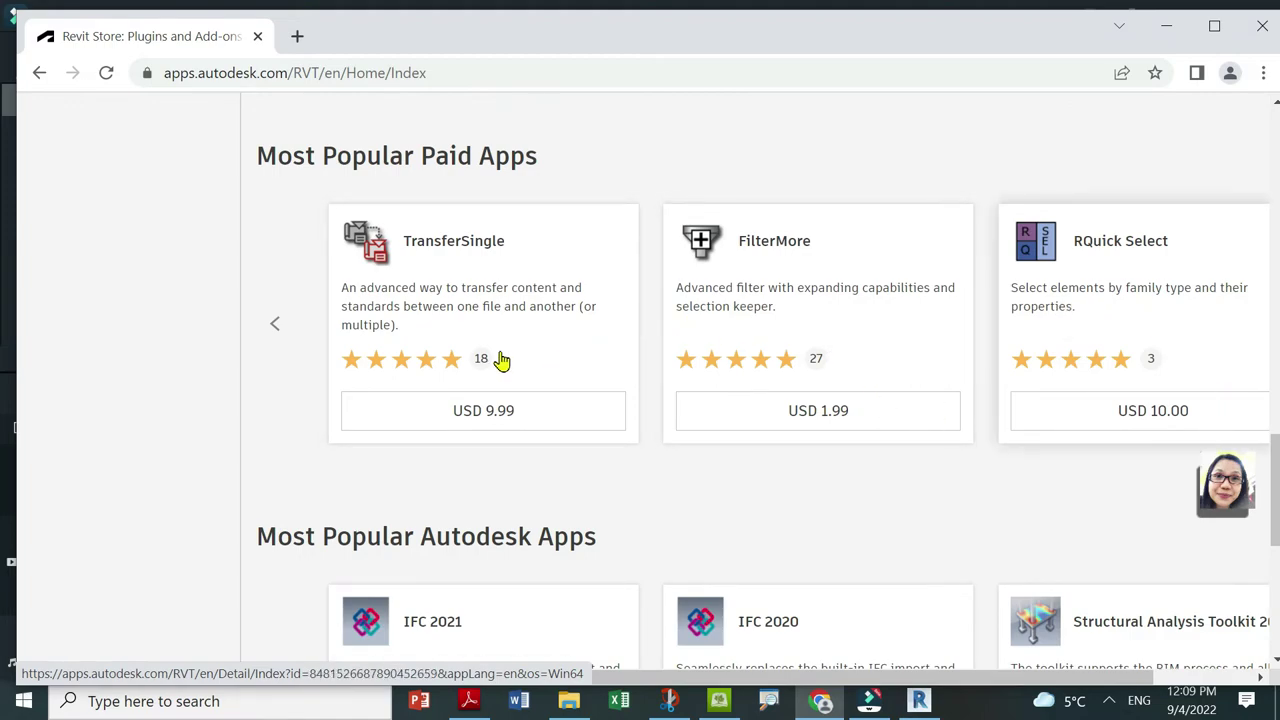
scroll(1186, 354, down, 3)
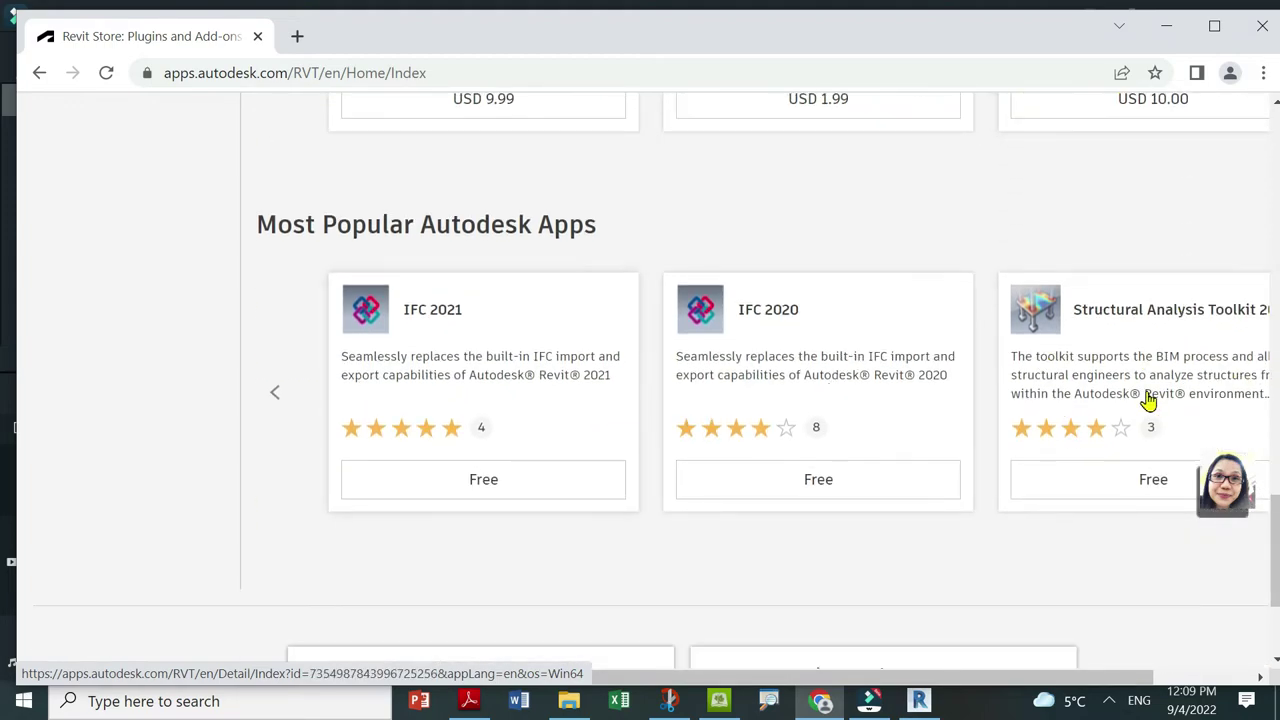
scroll(1186, 374, up, 4)
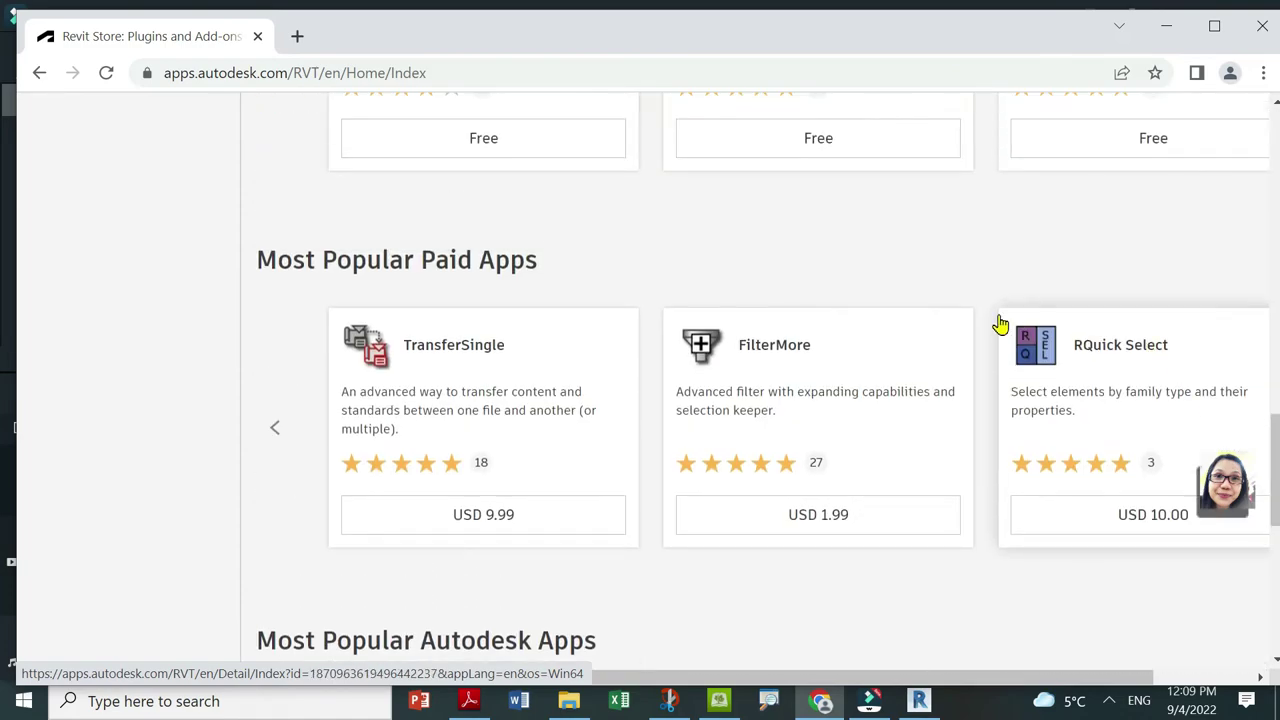
scroll(1000, 323, up, 1)
click(918, 701)
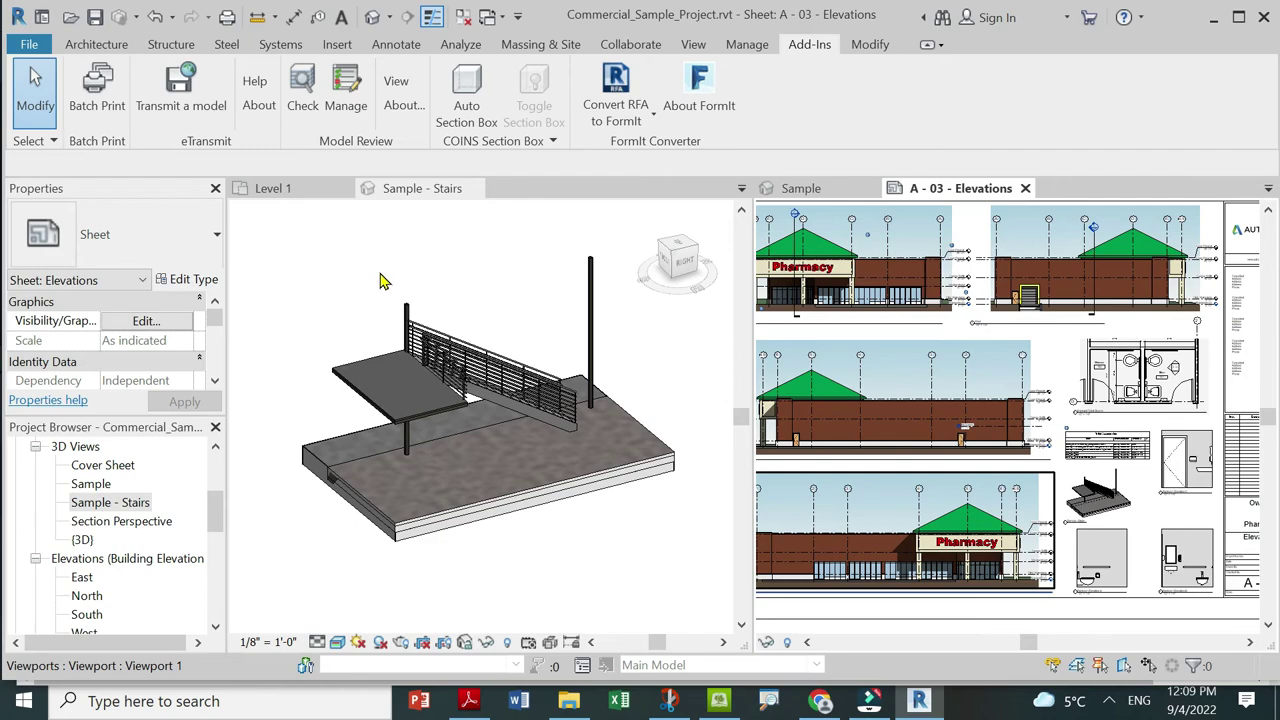
Bring the Revit Store page forward and scroll back to Featured Apps like Formwork, Easy Openings and Sheetori.
click(820, 701)
scroll(930, 335, up, 5)
scroll(960, 348, up, 4)
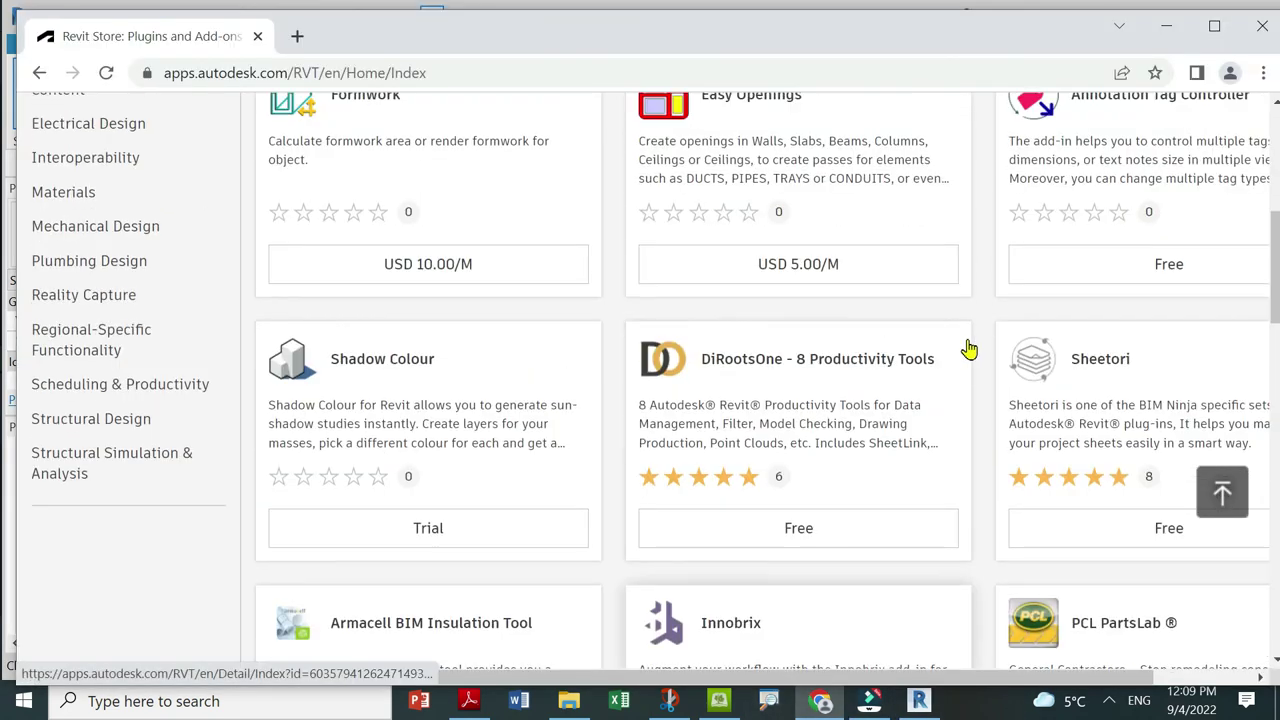
scroll(969, 348, up, 4)
scroll(969, 350, down, 2)
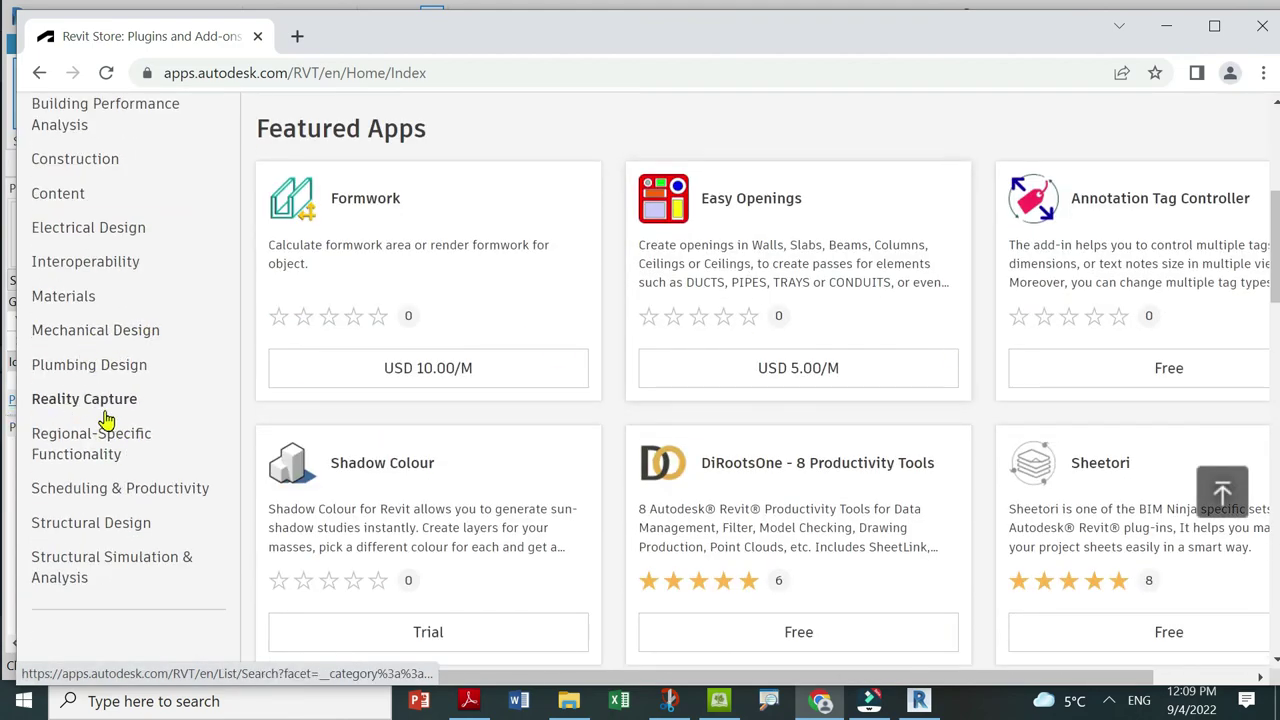
scroll(1080, 313, up, 3)
scroll(1085, 420, down, 3)
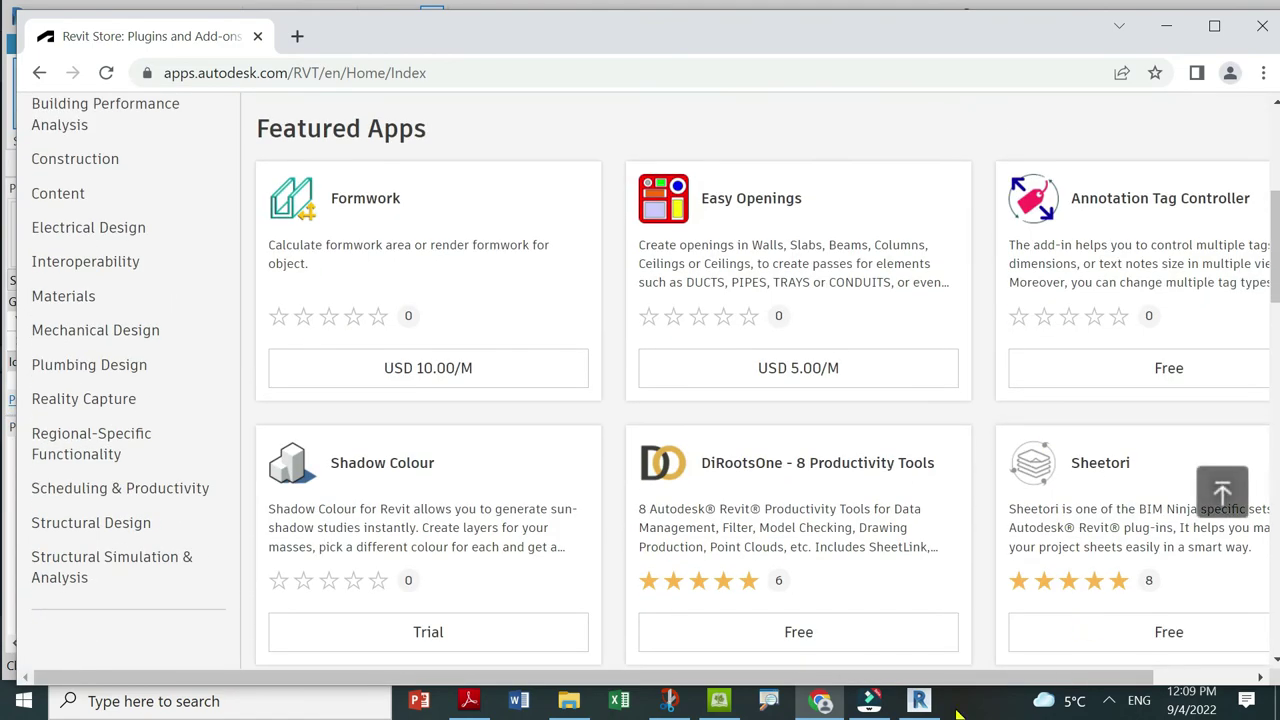